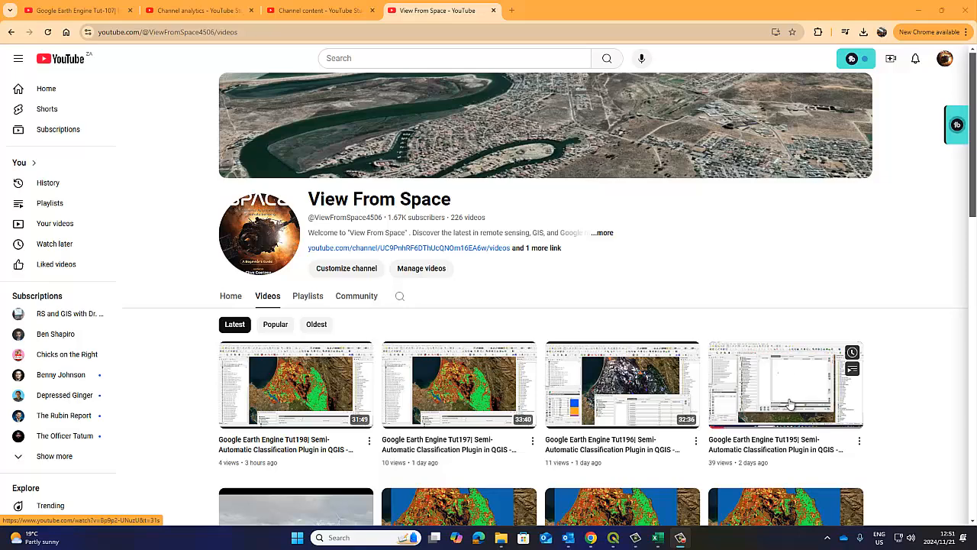
# Step: Look through the latest Google Earth Engine and QGIS classification tutorials on the View From Space YouTube channel
pyautogui.moveTo(597, 394)
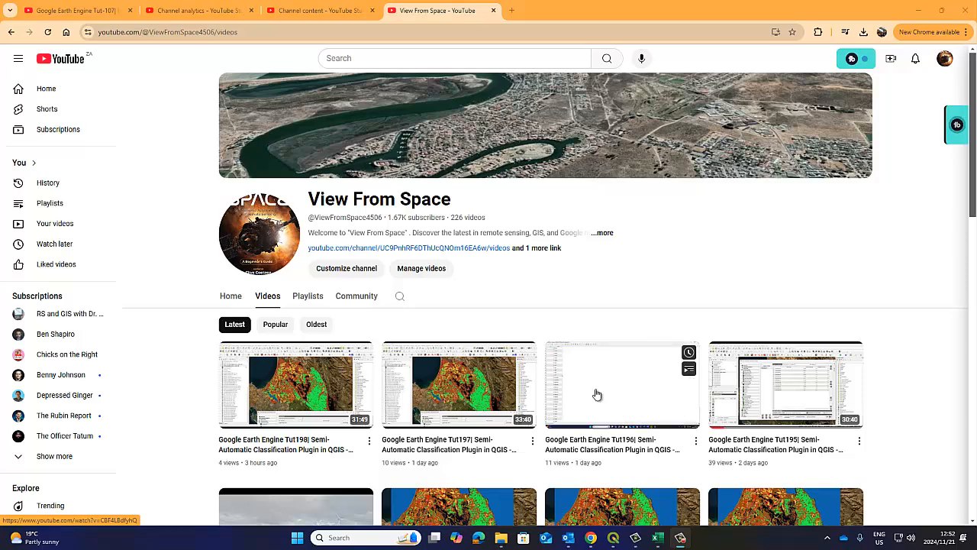
pyautogui.moveTo(806, 410)
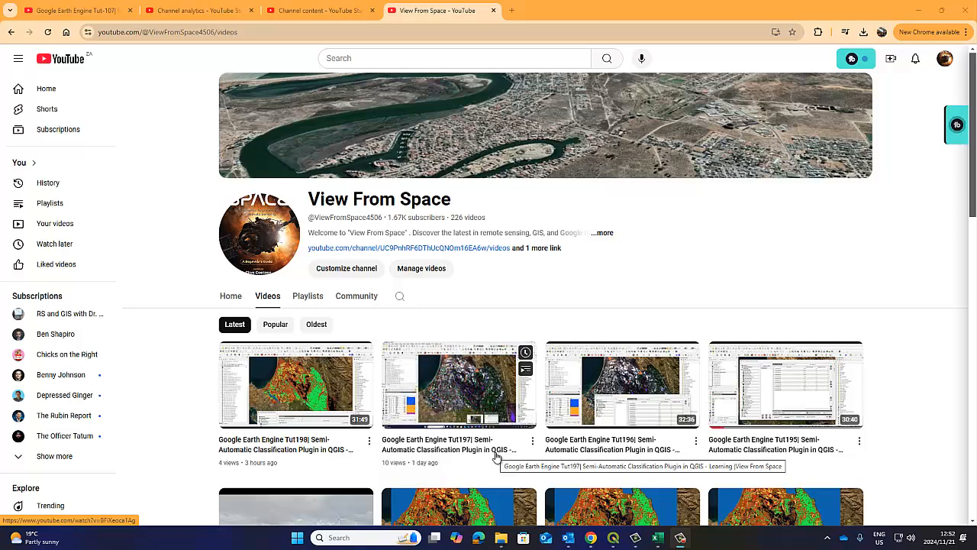
pyautogui.scroll(-2, 496, 455)
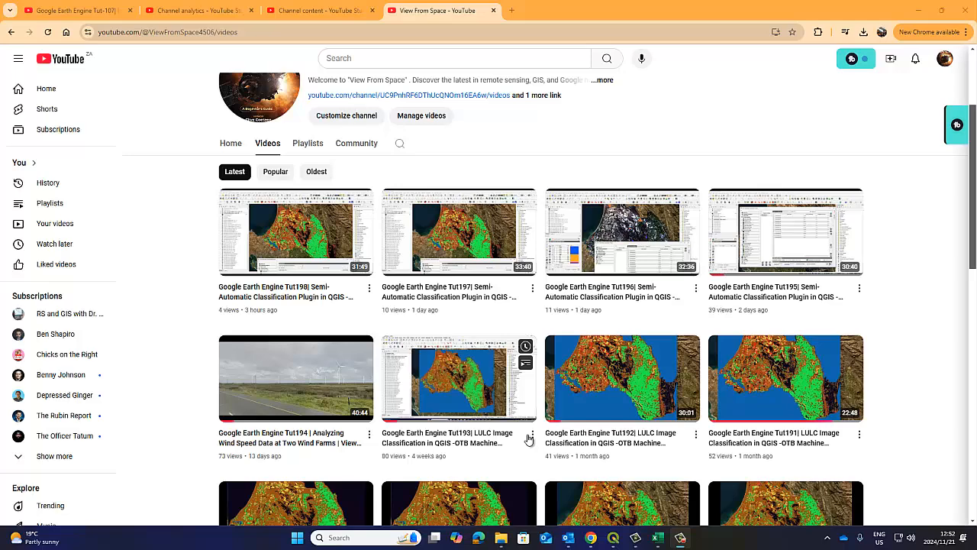
pyautogui.scroll(1, 528, 439)
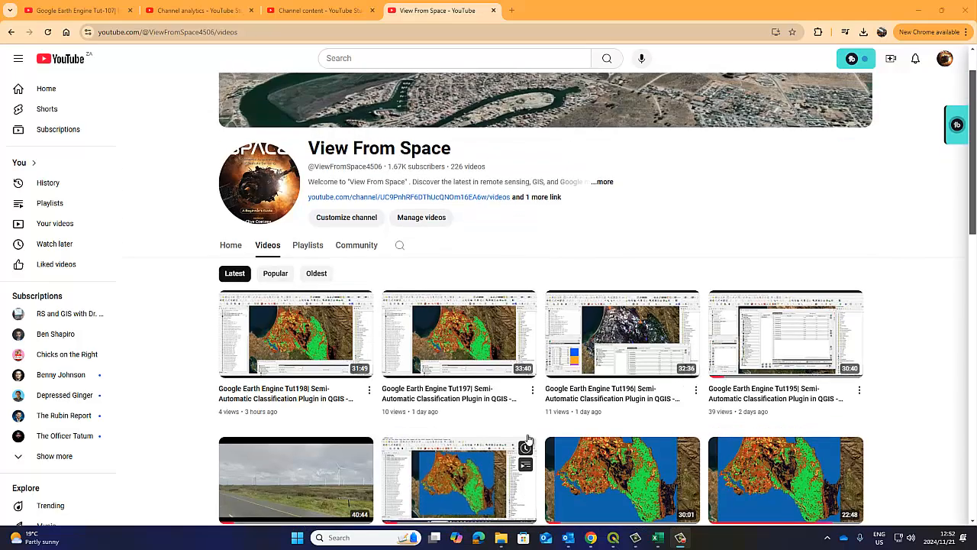
pyautogui.scroll(-5, 528, 439)
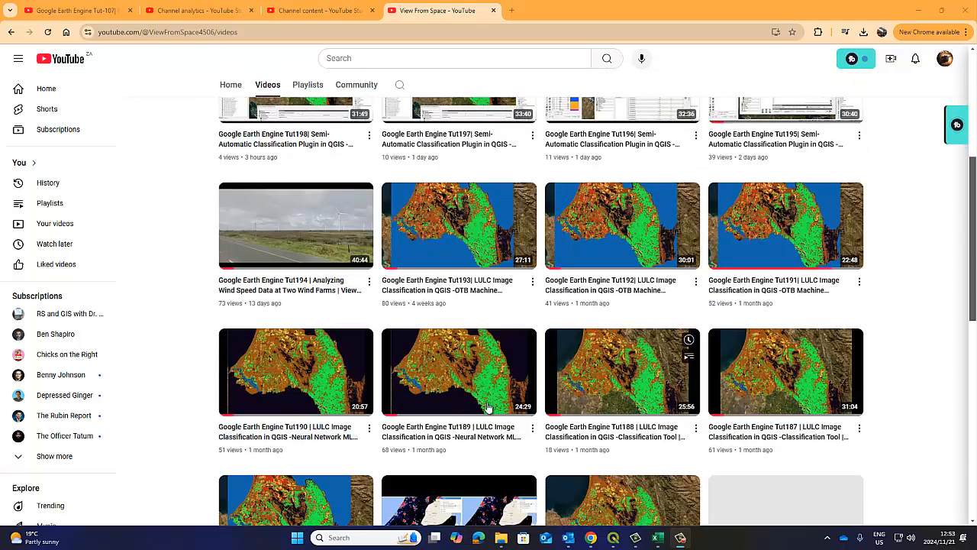
pyautogui.scroll(-1, 621, 409)
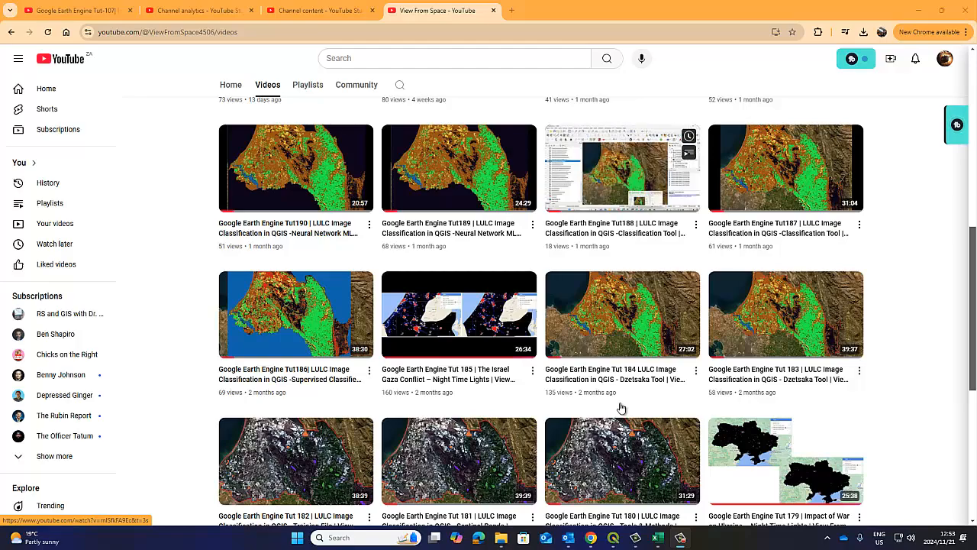
pyautogui.scroll(3, 621, 408)
pyautogui.scroll(3, 621, 409)
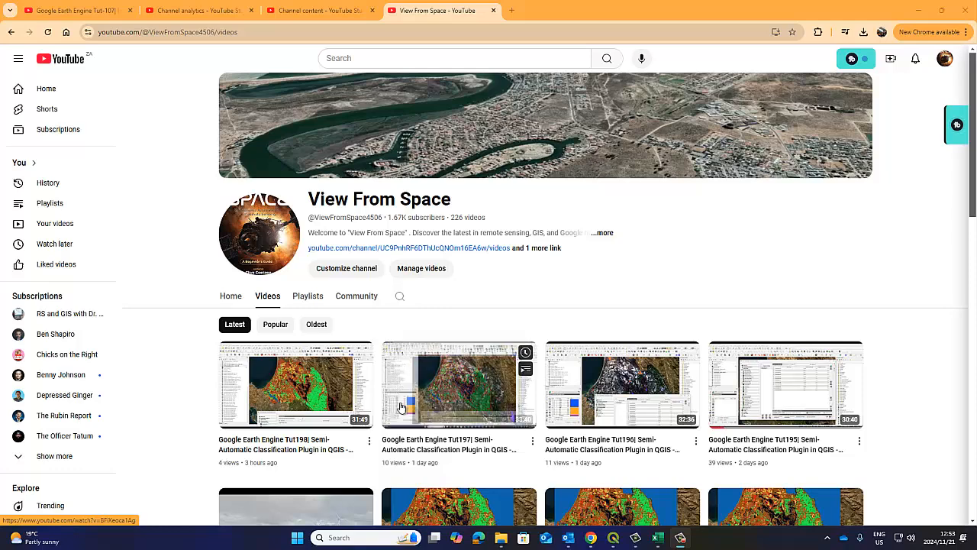
pyautogui.moveTo(274, 391)
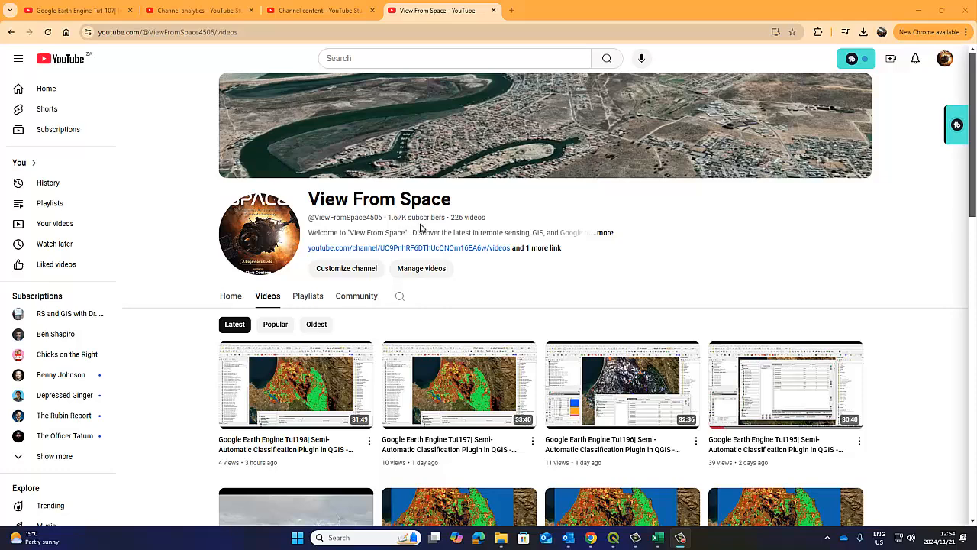
# Step: Switch to the Facebook browser window, look through the profile page and its posts, and minimise that window
pyautogui.moveTo(590, 538)
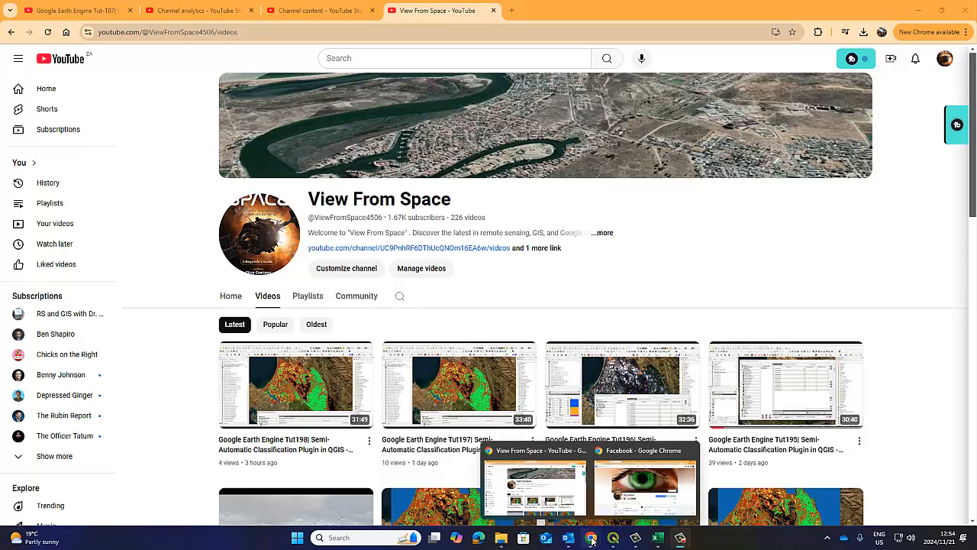
pyautogui.click(649, 482)
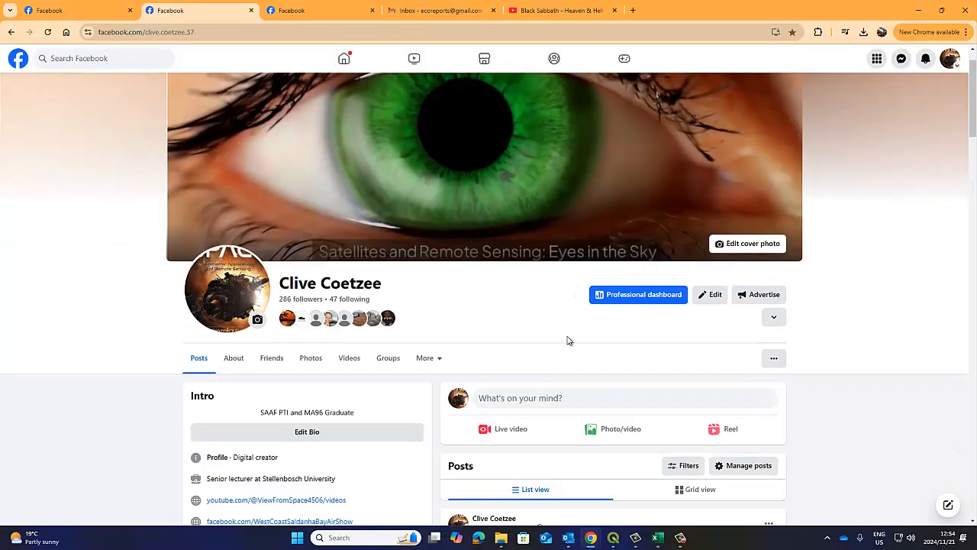
pyautogui.scroll(-5, 568, 341)
pyautogui.scroll(-3, 600, 332)
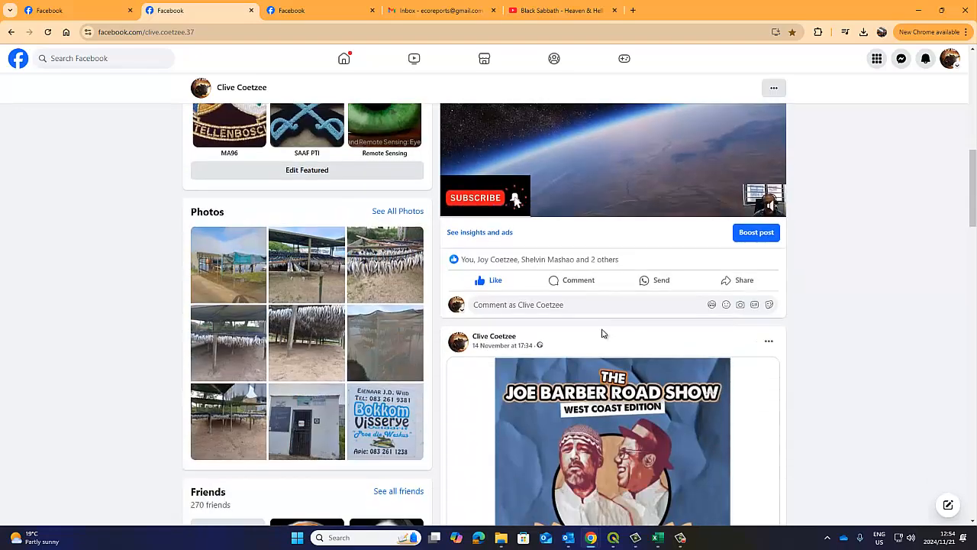
pyautogui.scroll(6, 602, 333)
pyautogui.scroll(2, 603, 334)
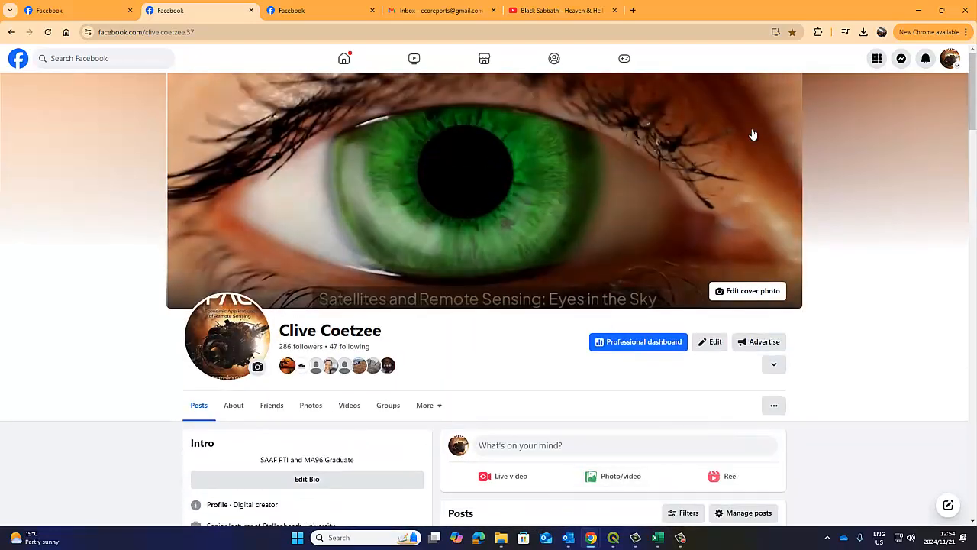
pyautogui.click(920, 9)
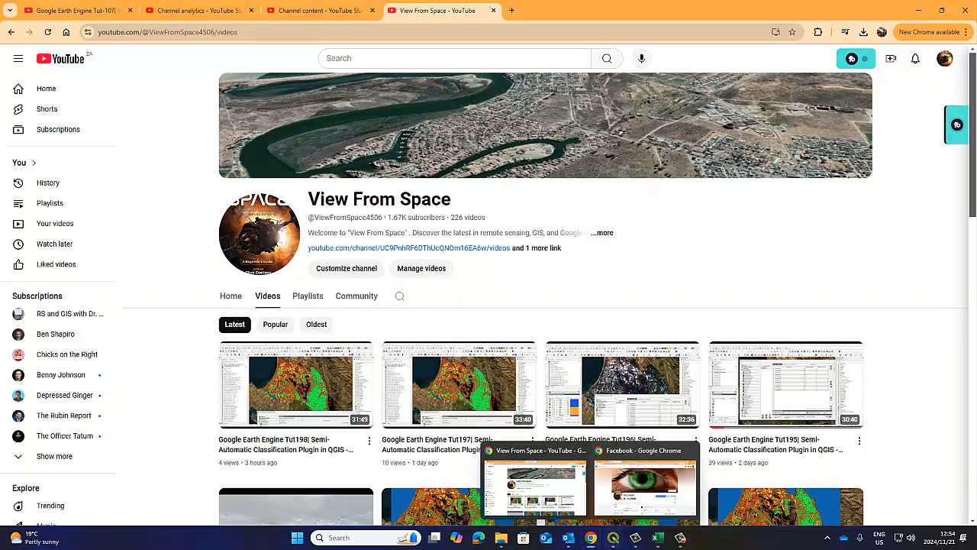
# Step: Switch to the Semi-Automatic Classification Plugin window in QGIS and review the Multi-Layer Perceptron and Random Forest classification settings
pyautogui.moveTo(613, 537)
pyautogui.click(599, 515)
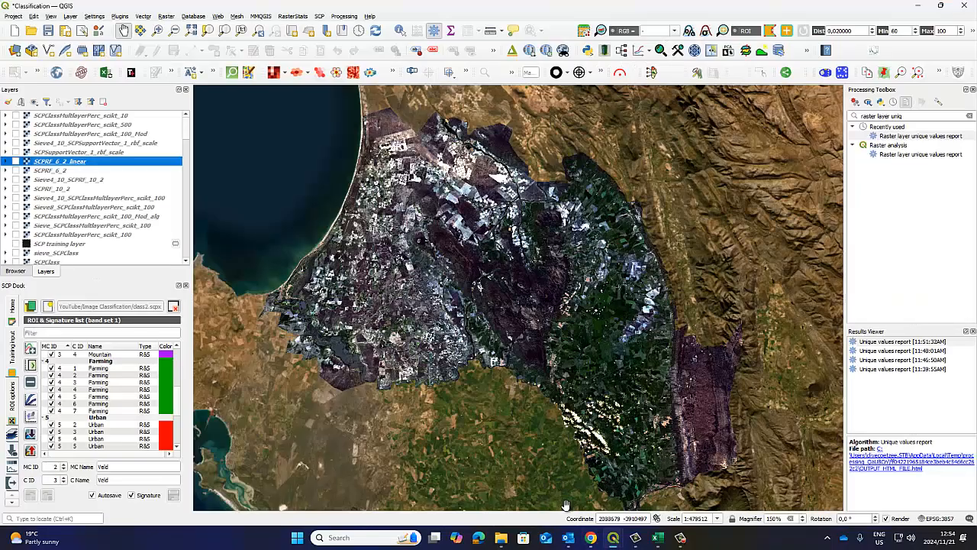
pyautogui.click(644, 489)
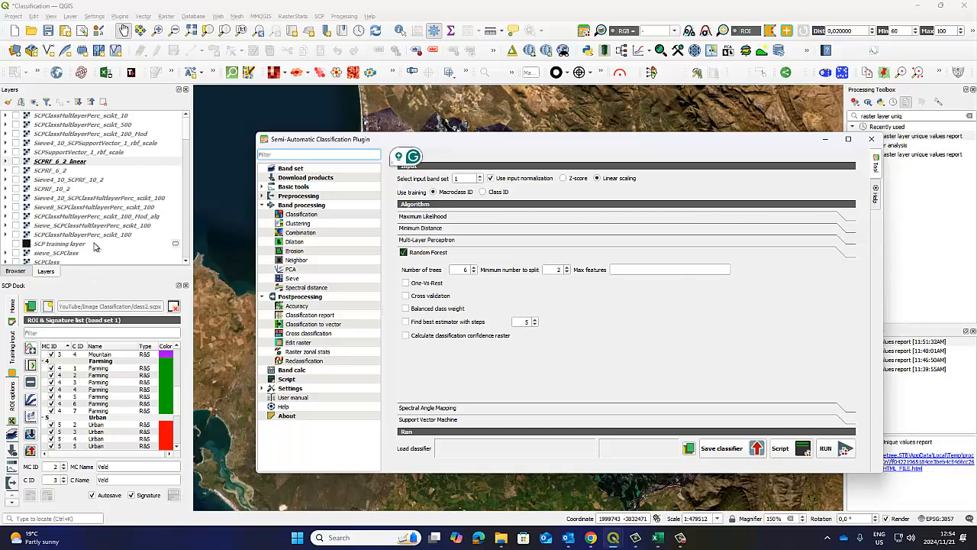
pyautogui.click(422, 241)
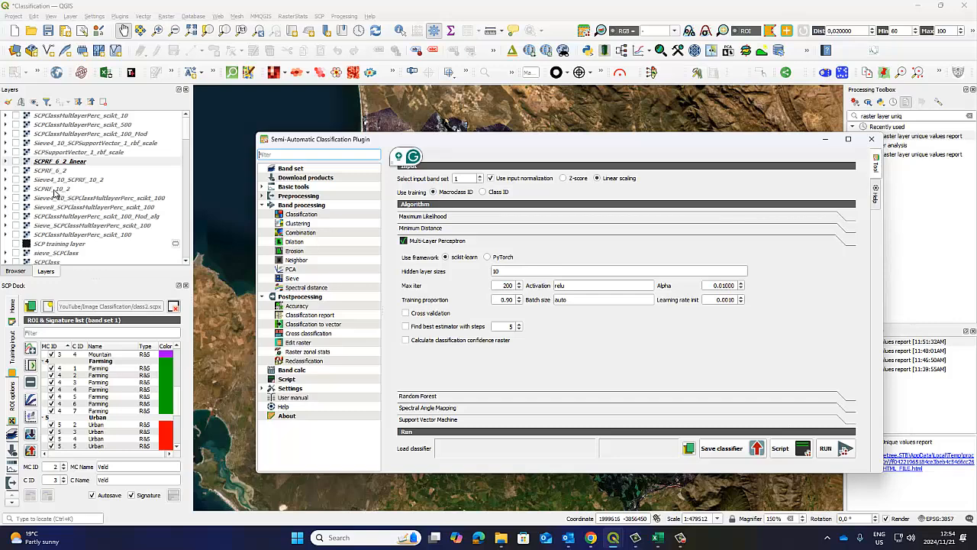
pyautogui.click(424, 396)
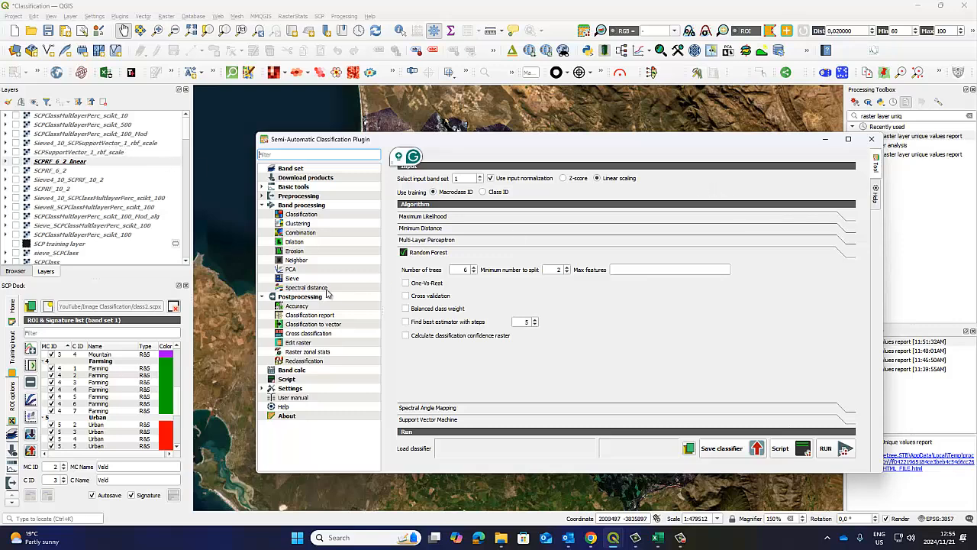
# Step: Review the Band sieve settings and the classification rasters listed in the band set table, and close the plugin window
pyautogui.click(304, 281)
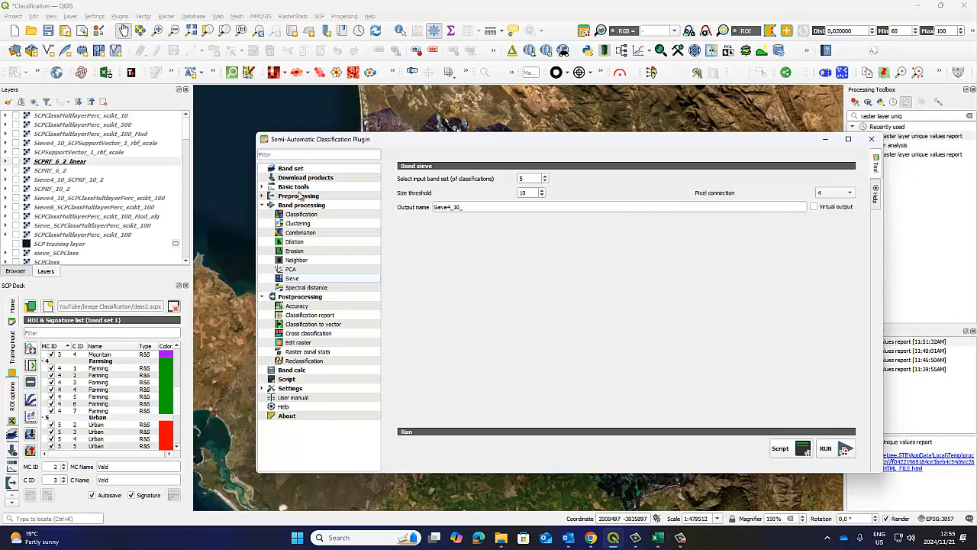
pyautogui.click(291, 169)
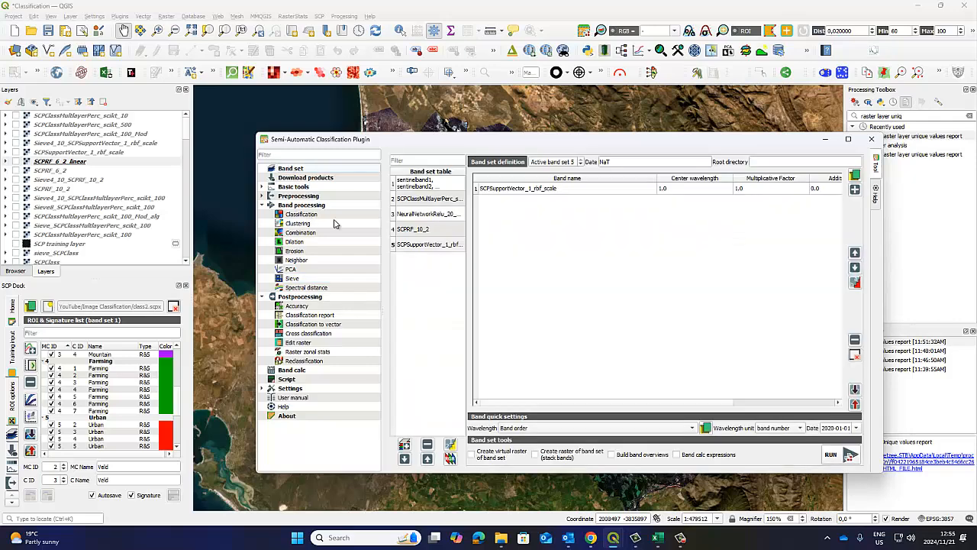
pyautogui.click(423, 200)
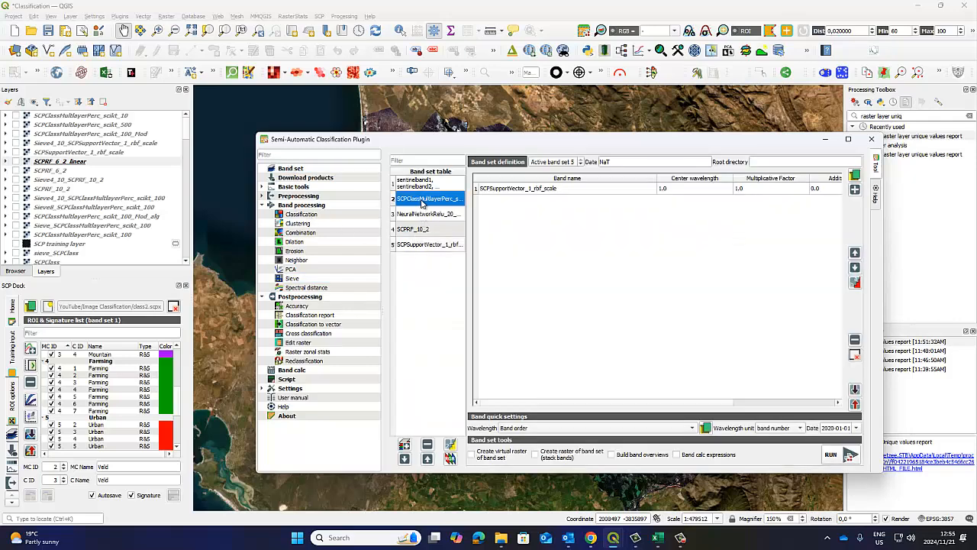
pyautogui.click(416, 231)
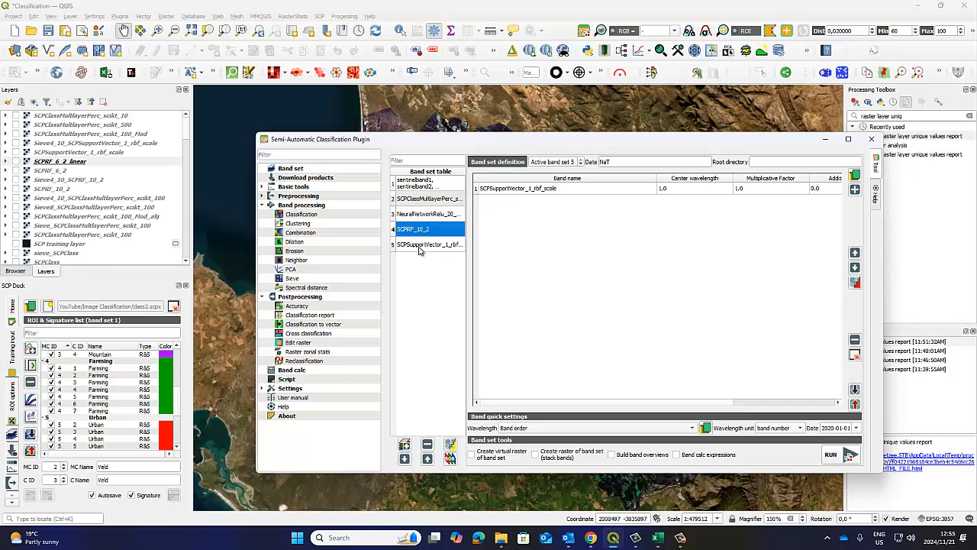
pyautogui.click(426, 247)
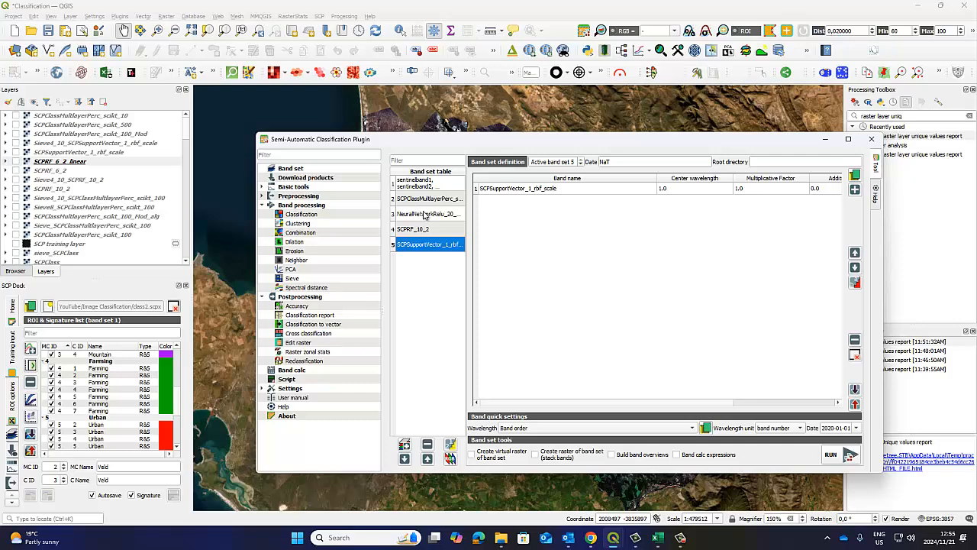
pyautogui.click(300, 280)
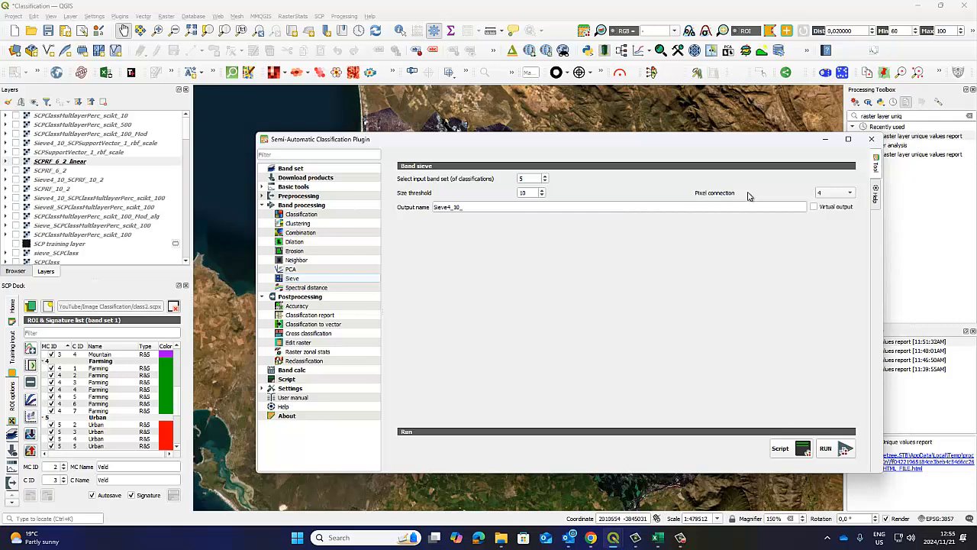
pyautogui.click(871, 139)
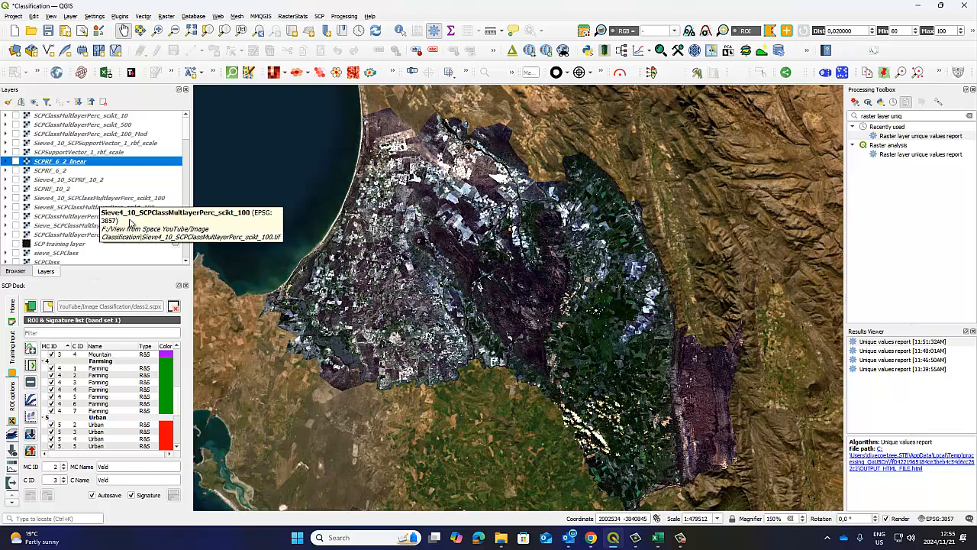
# Step: Switch to the Classification workbook in Excel and select the three-classifier SCP results table in rows 56 to 65 of the Data sheet
pyautogui.moveTo(653, 541)
pyautogui.click(646, 498)
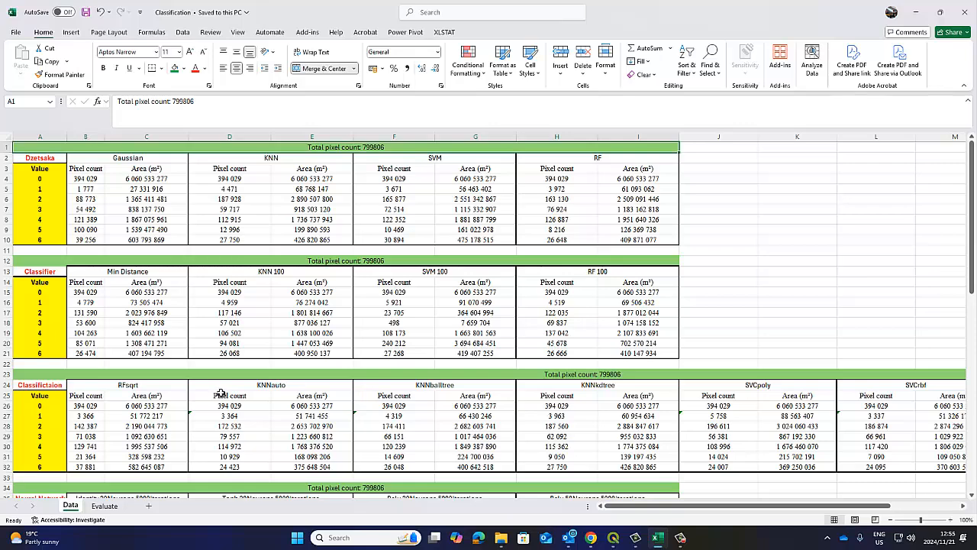
pyautogui.scroll(-11, 220, 394)
pyautogui.scroll(-5, 219, 394)
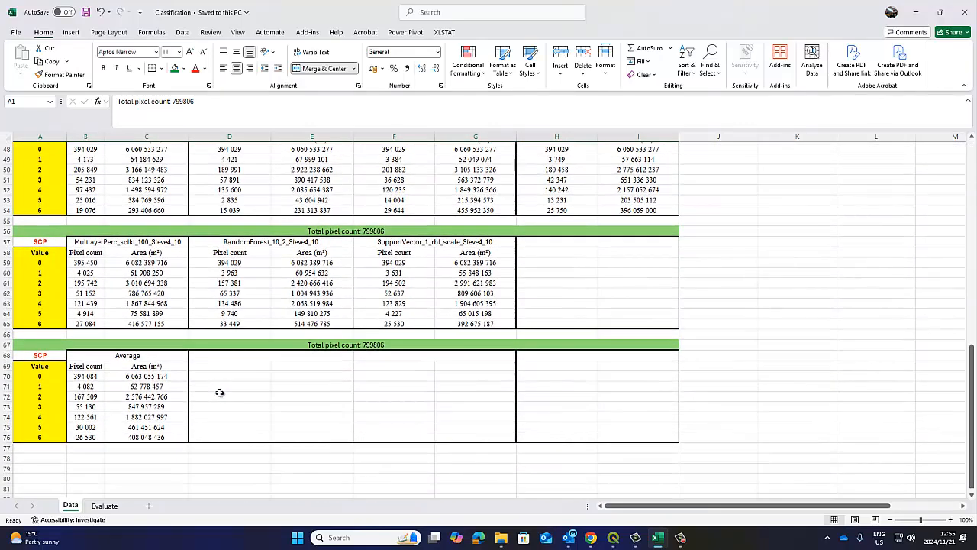
pyautogui.scroll(2, 216, 387)
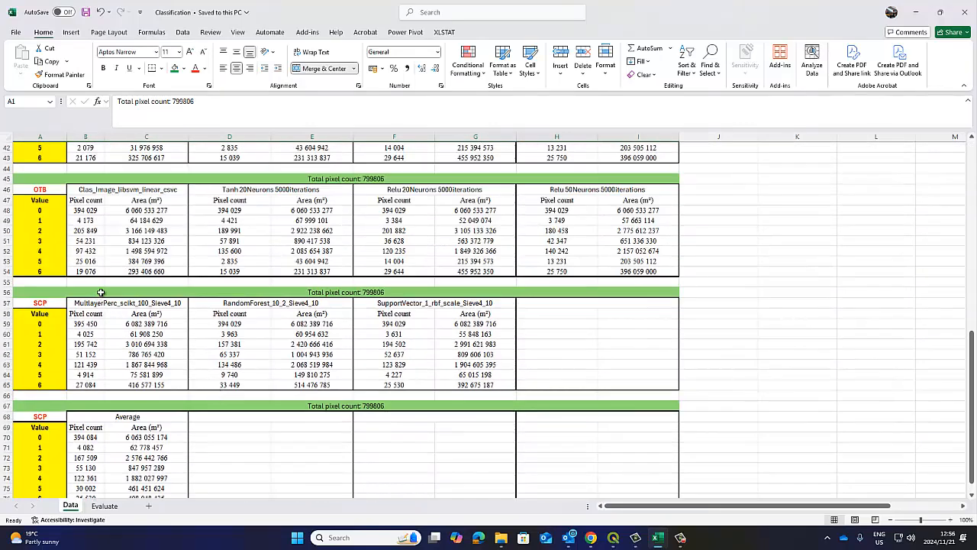
pyautogui.moveTo(101, 293); pyautogui.dragTo(121, 401)
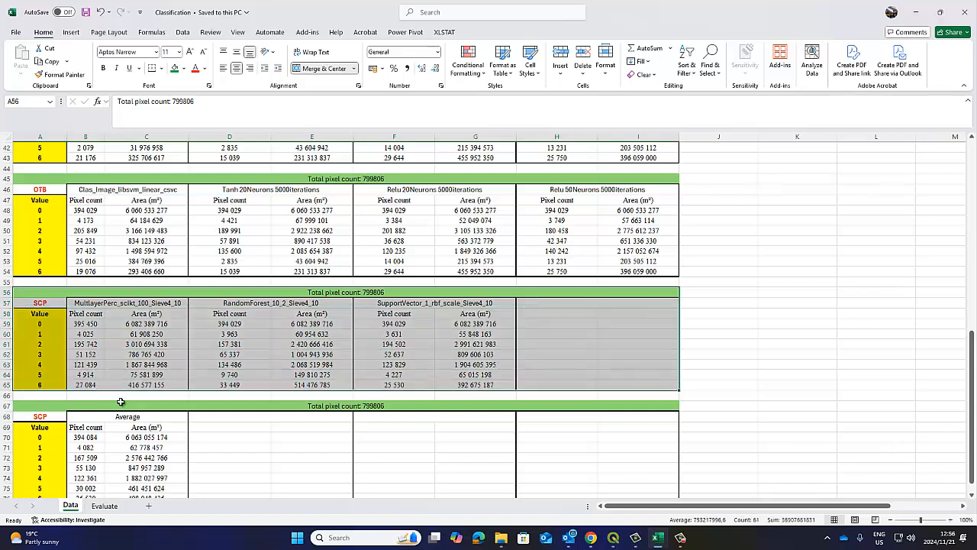
# Step: Examine the row 57 headings for the multilayer perceptron, random forest and support vector sieve results
pyautogui.click(120, 305)
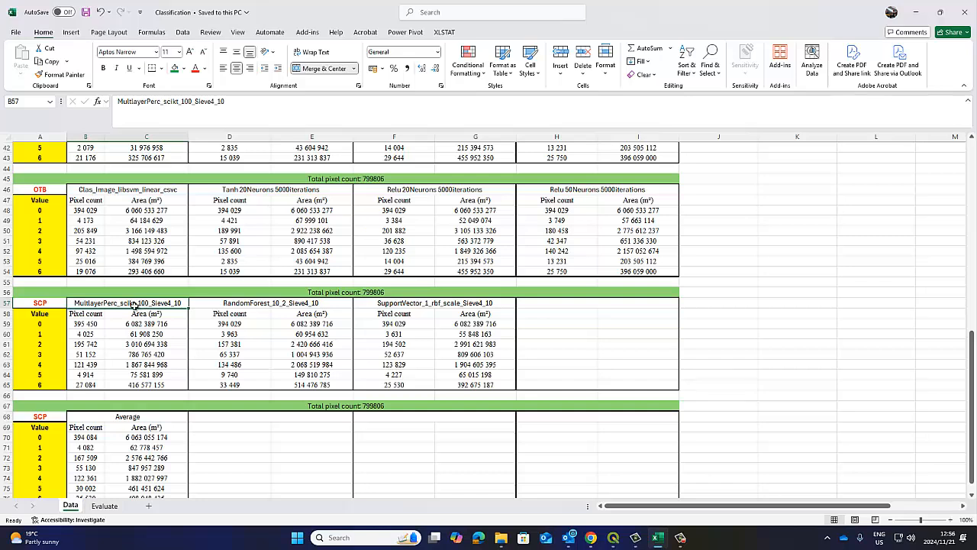
pyautogui.click(242, 307)
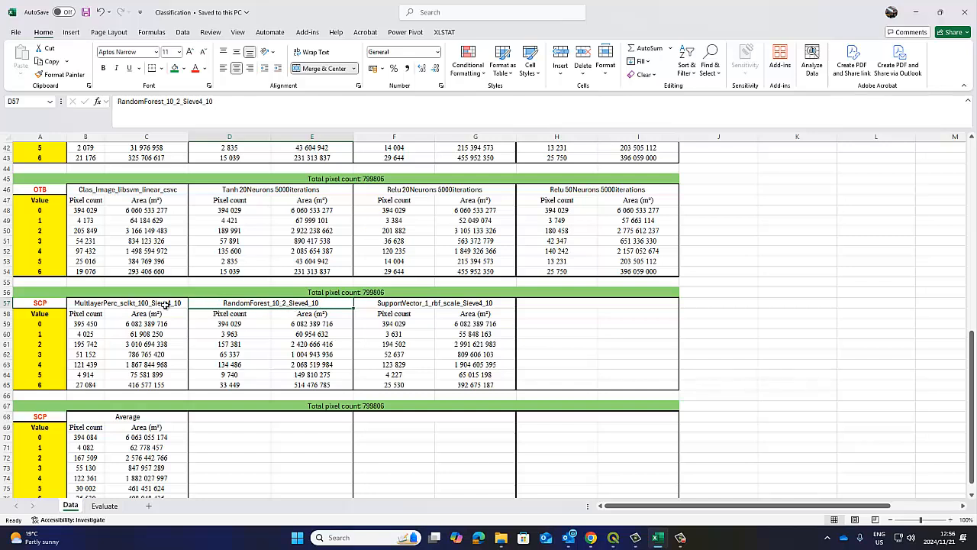
pyautogui.click(396, 304)
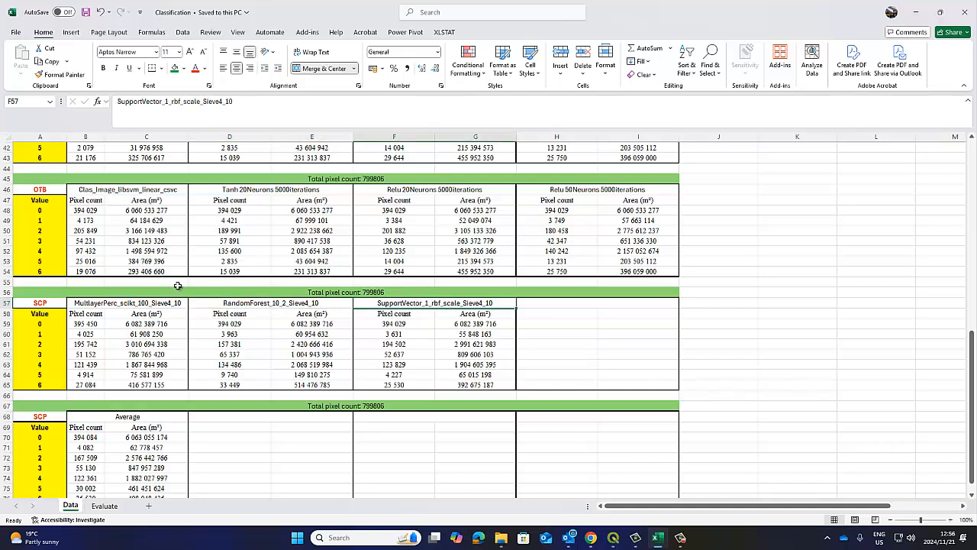
pyautogui.click(140, 305)
pyautogui.click(242, 298)
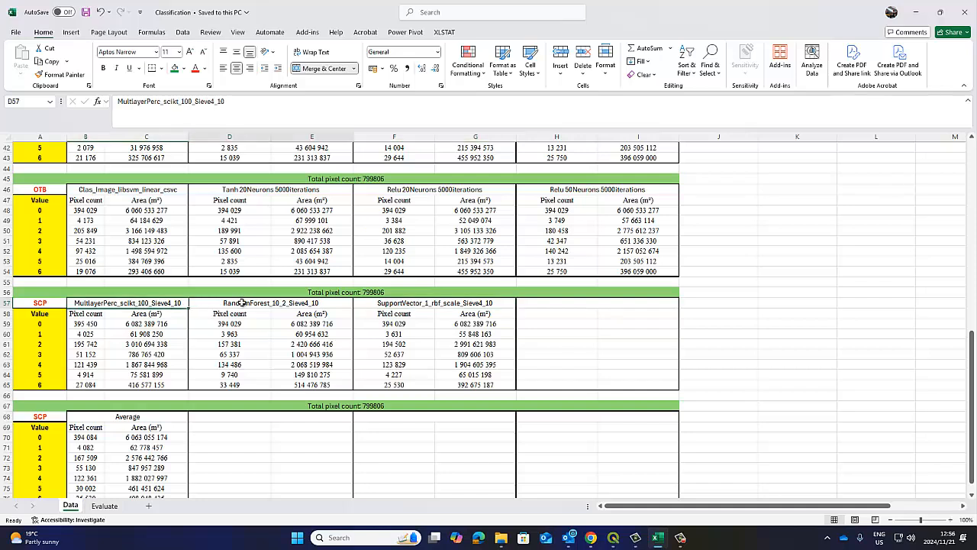
pyautogui.click(390, 303)
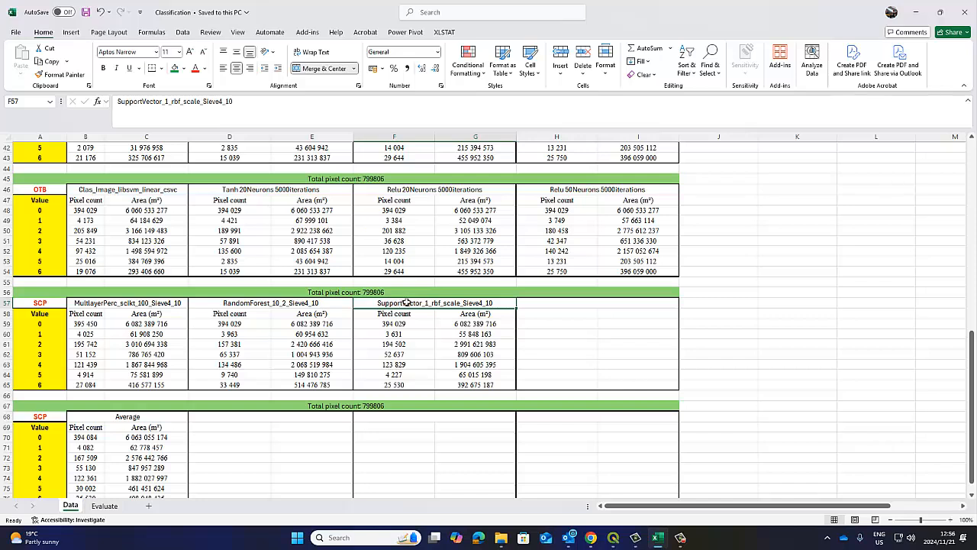
# Step: Compare the class 0 pixel count and area across the three SCP classifiers in row 59 of the Data sheet
pyautogui.click(90, 326)
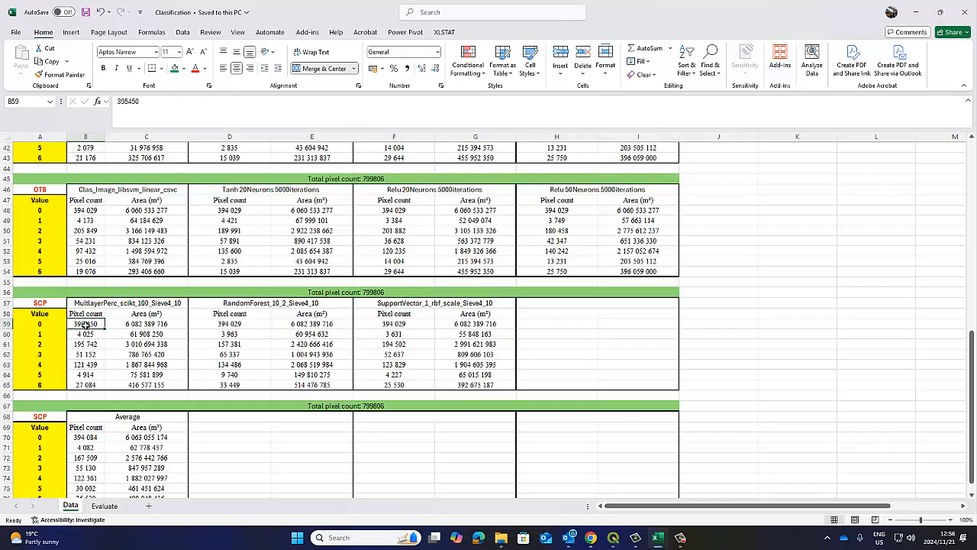
pyautogui.moveTo(93, 326); pyautogui.dragTo(168, 327)
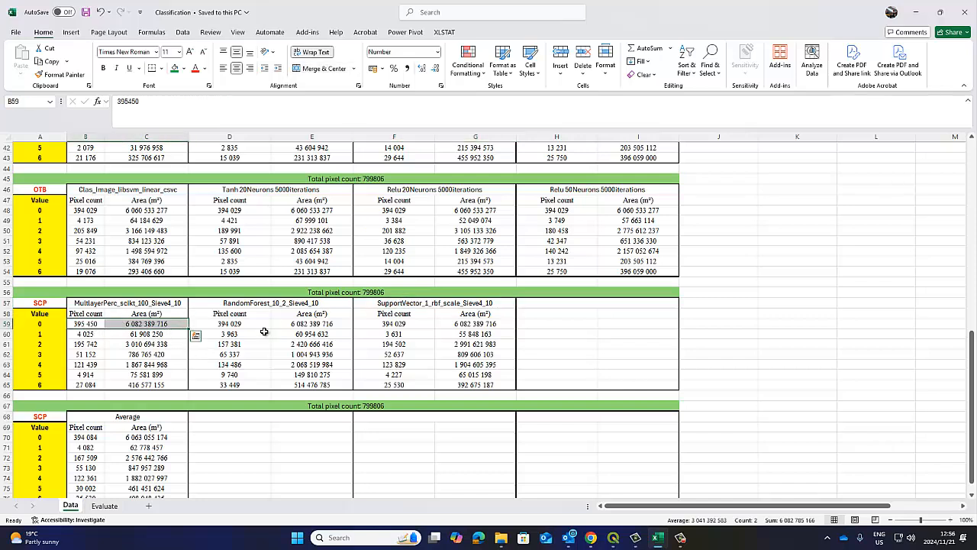
pyautogui.click(239, 326)
pyautogui.moveTo(262, 324); pyautogui.dragTo(321, 324)
pyautogui.moveTo(386, 323); pyautogui.dragTo(488, 324)
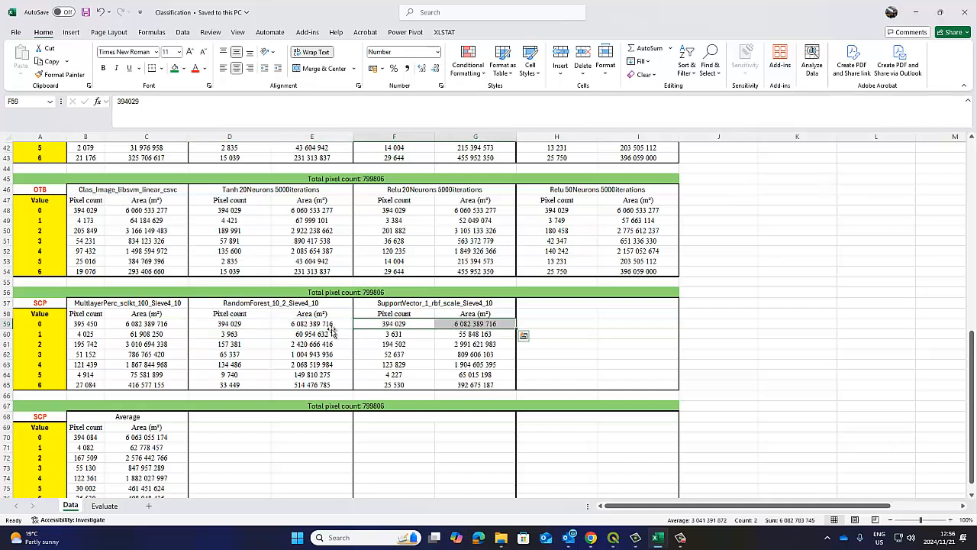
# Step: Inspect the multilayer perceptron pixel counts for classes 1 to 6, and compare class 6 with the random forest and support vector counts
pyautogui.click(84, 335)
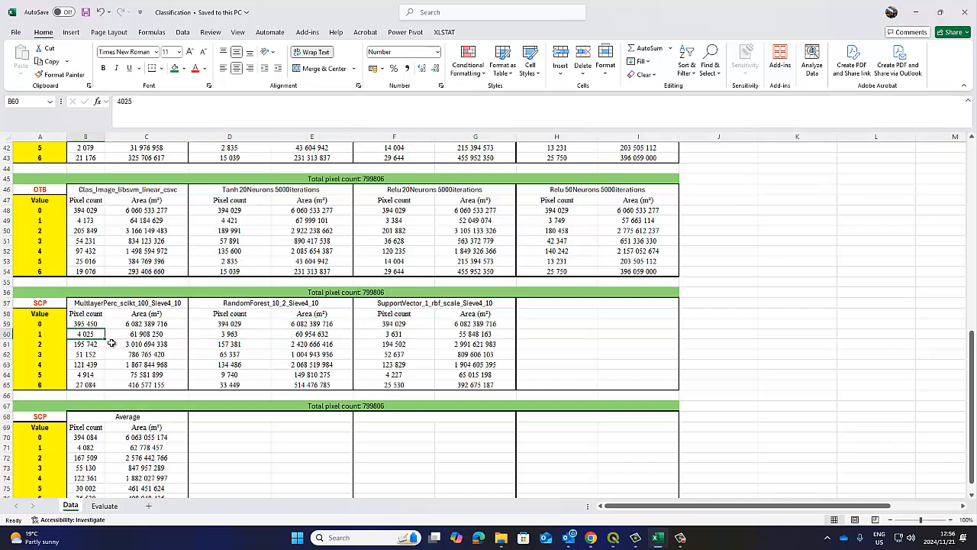
pyautogui.click(90, 346)
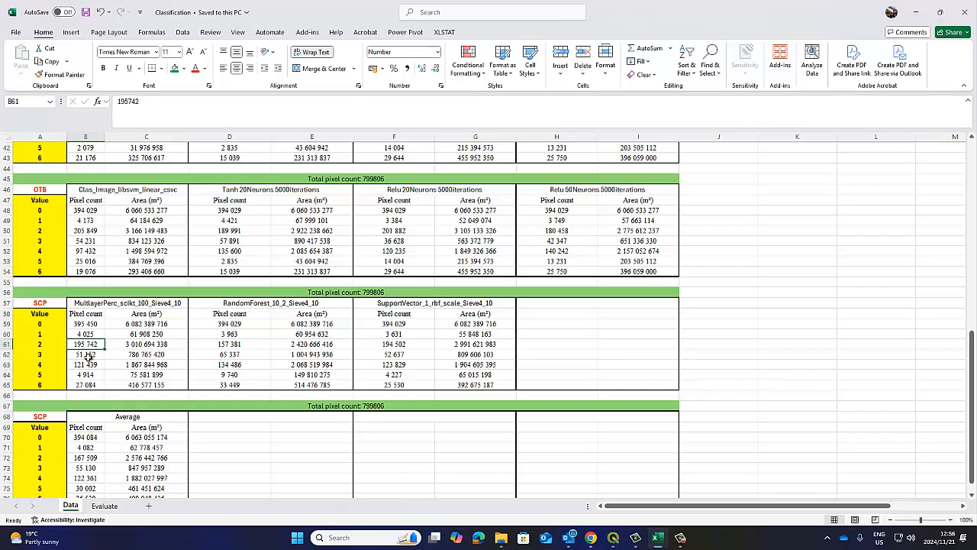
pyautogui.click(88, 357)
pyautogui.click(91, 367)
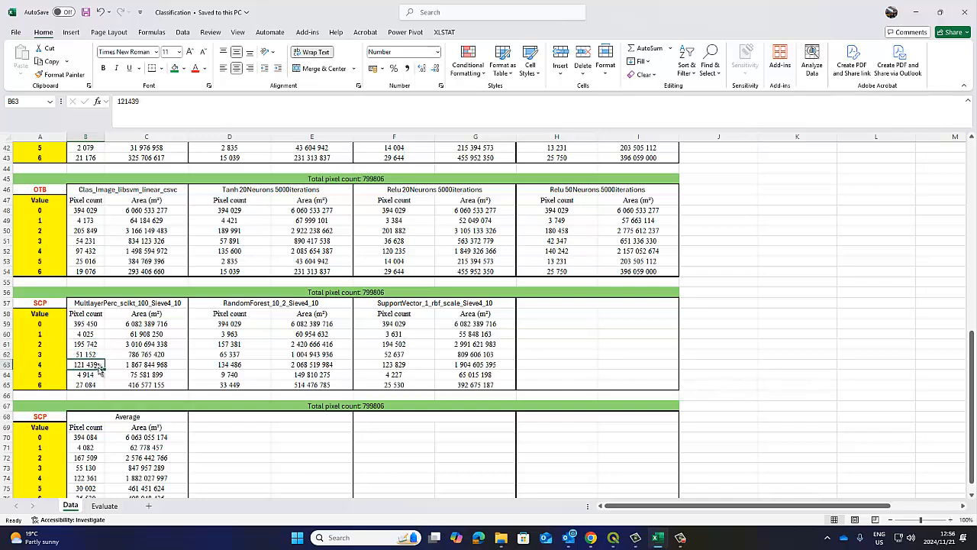
pyautogui.click(87, 376)
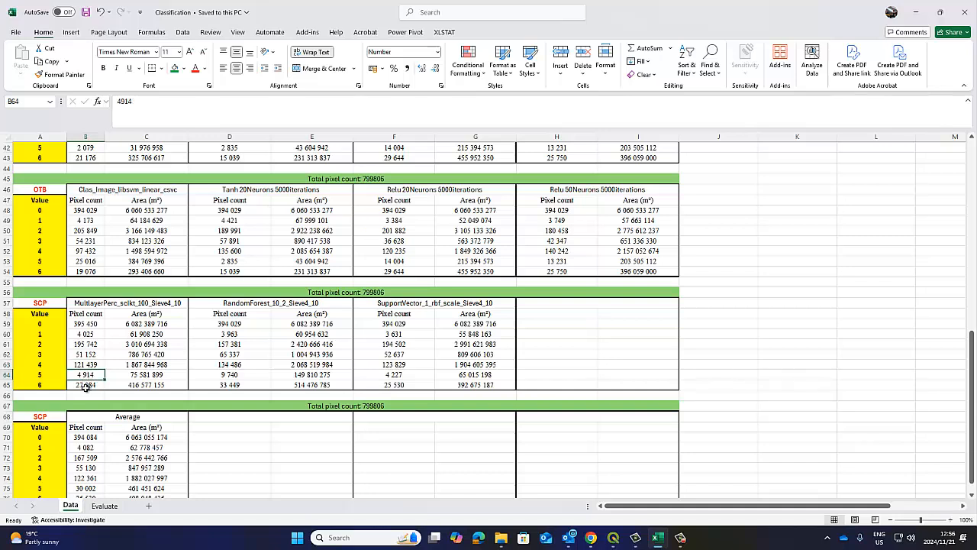
pyautogui.click(90, 384)
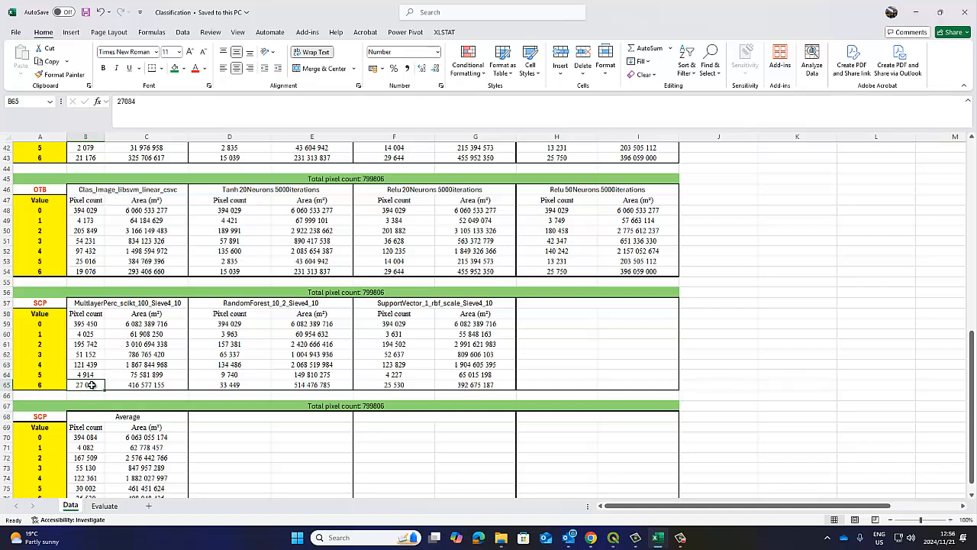
pyautogui.click(229, 384)
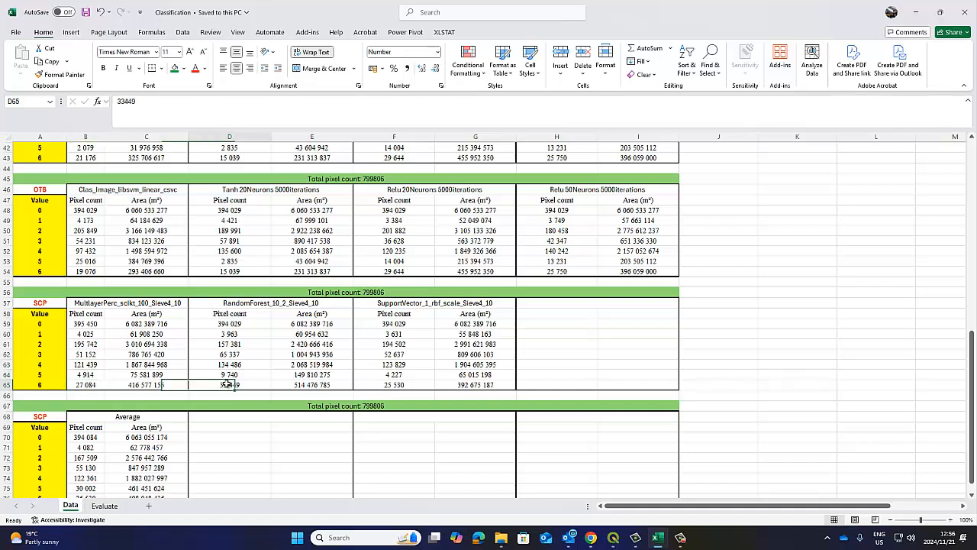
pyautogui.click(388, 384)
# Step: Switch to QGIS, review the class ids and names in the Training layer's attribute table, and close the table
pyautogui.click(613, 538)
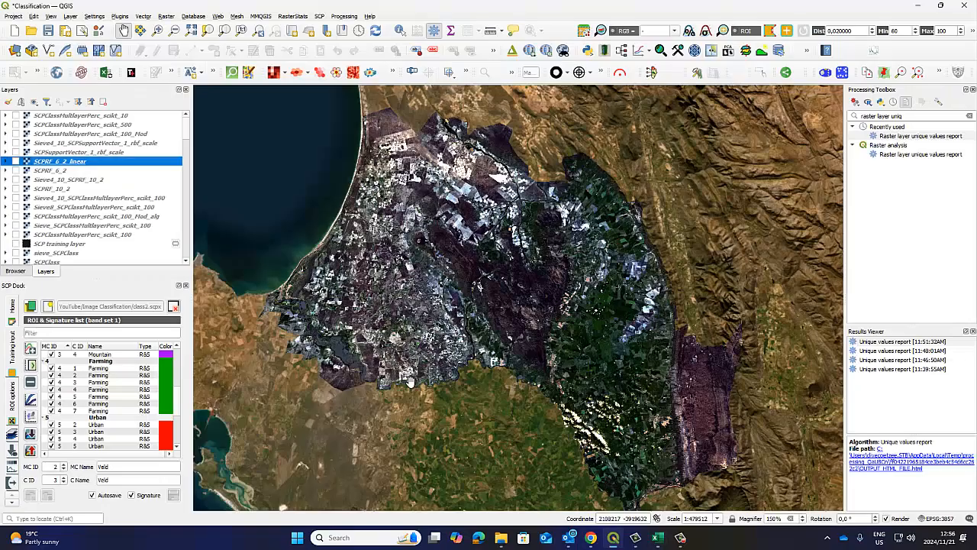
pyautogui.scroll(-15, 111, 239)
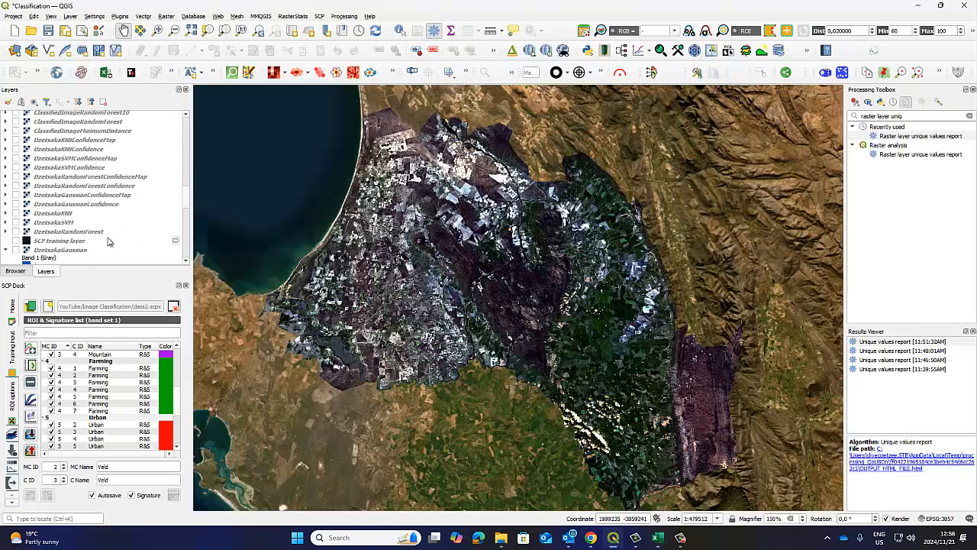
pyautogui.scroll(-5, 107, 242)
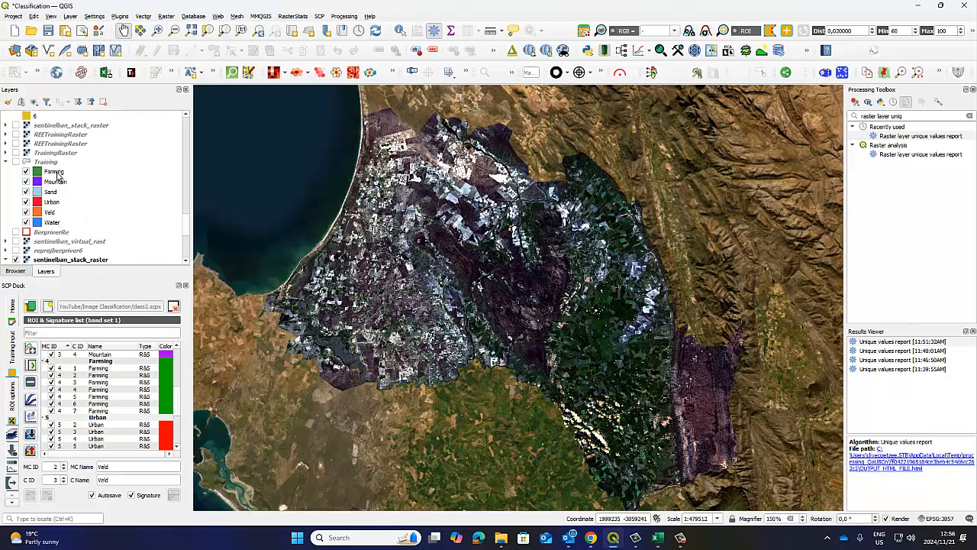
pyautogui.rightClick(46, 164)
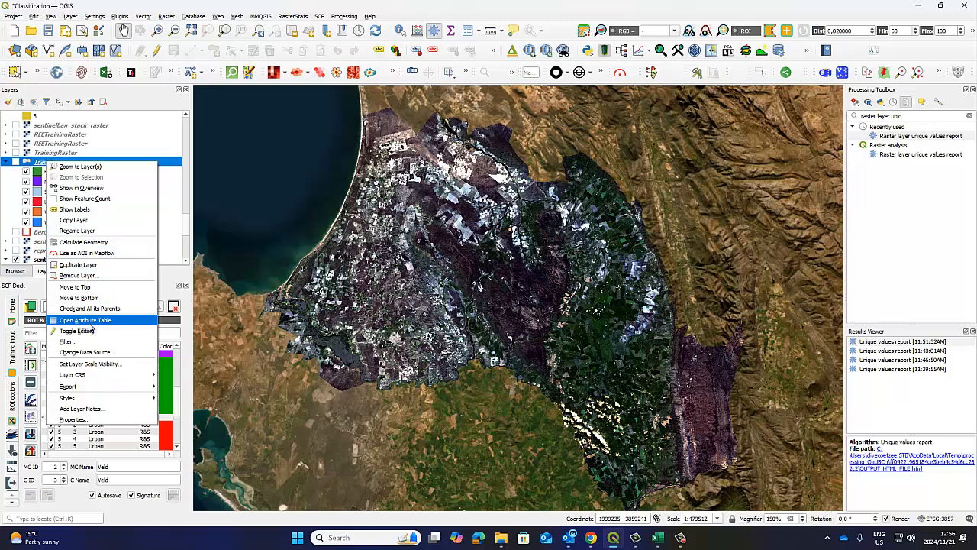
pyautogui.click(102, 324)
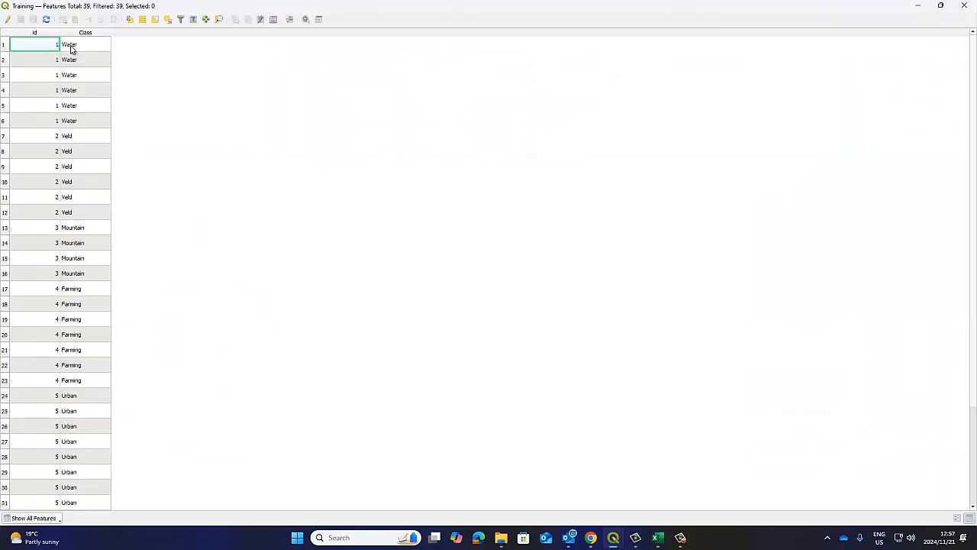
pyautogui.scroll(-3, 93, 214)
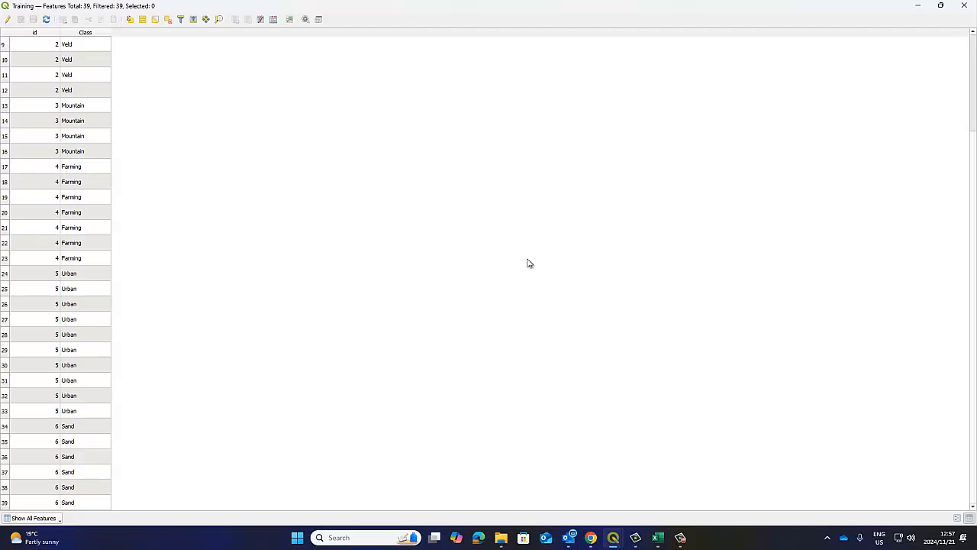
pyautogui.click(964, 5)
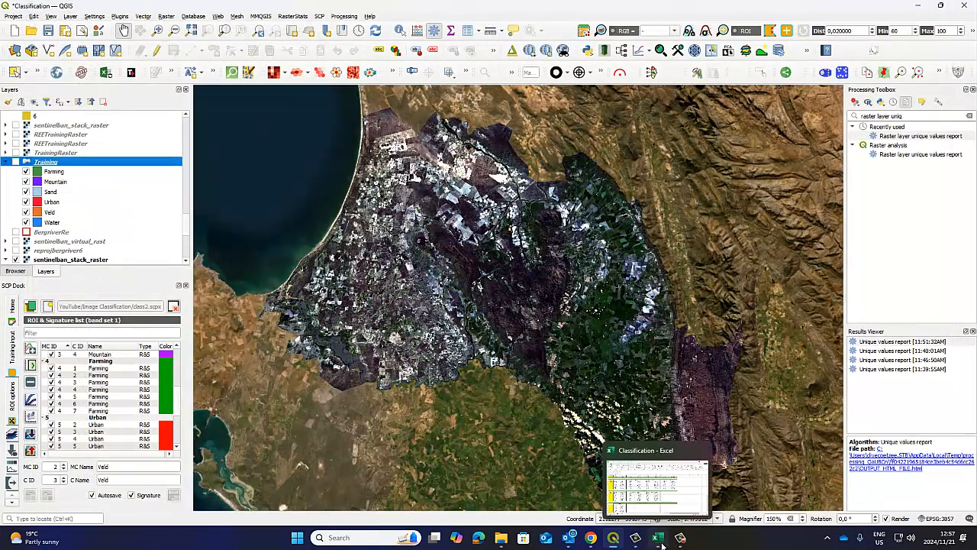
# Step: Switch to the Classification workbook in Excel and examine class values 1 to 6 with their multilayer perceptron pixel counts and areas
pyautogui.click(656, 537)
pyautogui.moveTo(38, 336); pyautogui.dragTo(38, 384)
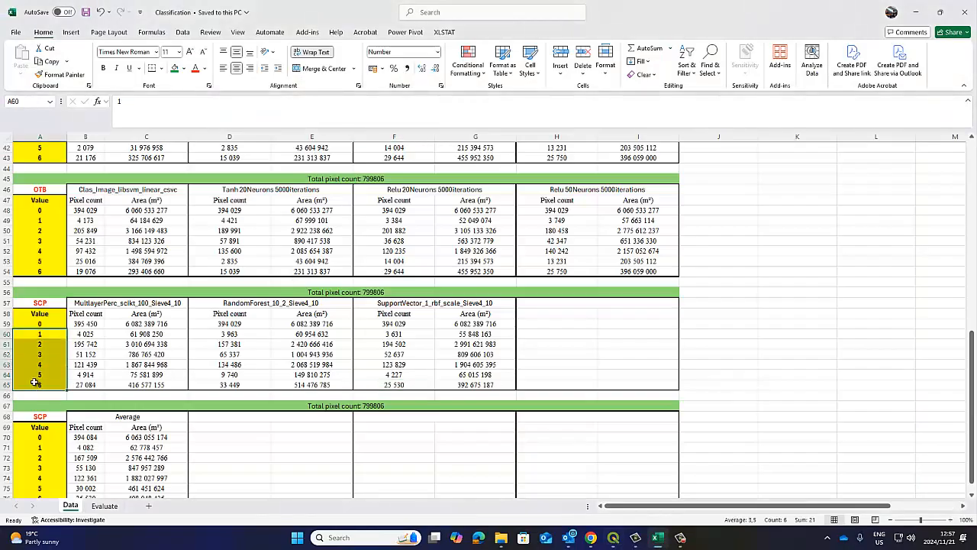
pyautogui.moveTo(88, 334); pyautogui.dragTo(85, 384)
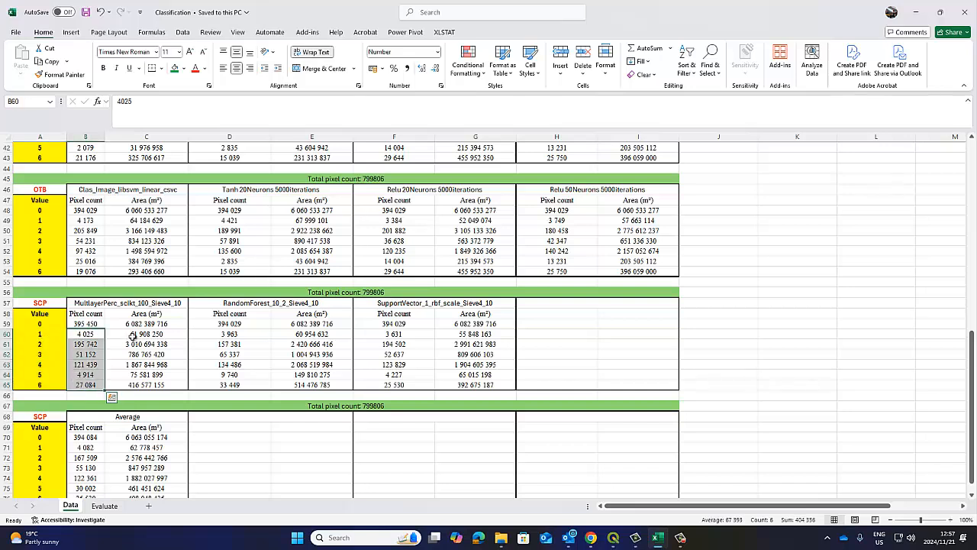
pyautogui.moveTo(132, 336); pyautogui.dragTo(134, 382)
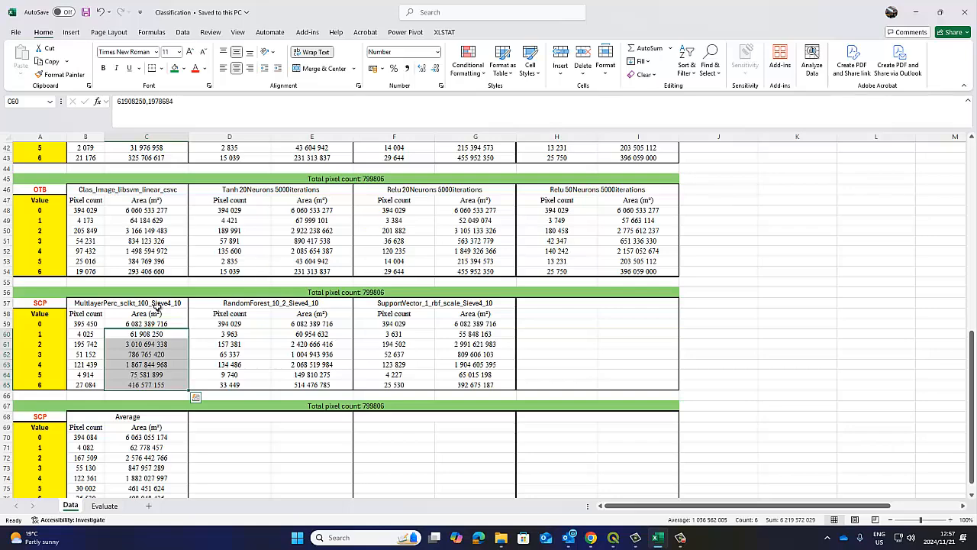
# Step: Examine the Dzetsaka results table and its classifier headings in row 2 of the Data sheet
pyautogui.scroll(6, 546, 365)
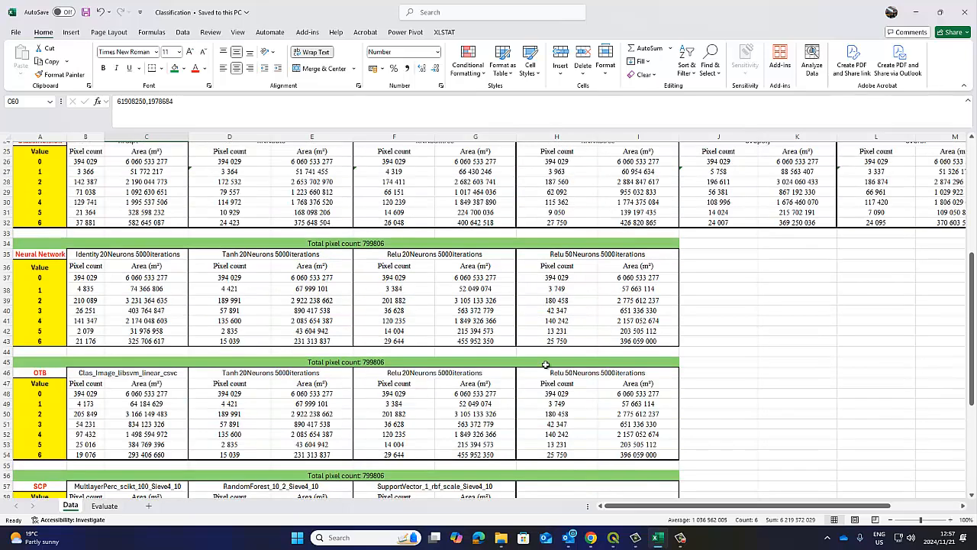
pyautogui.scroll(8, 546, 364)
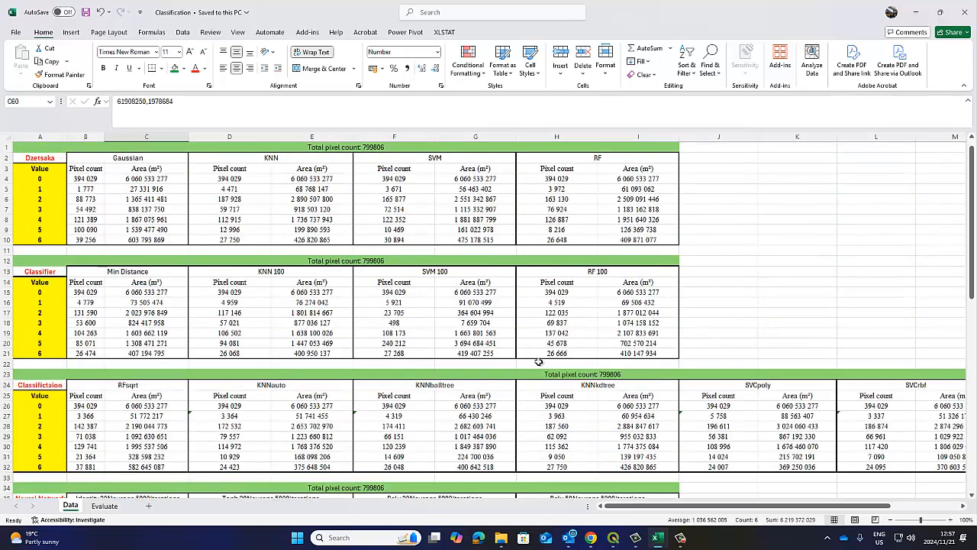
pyautogui.click(36, 157)
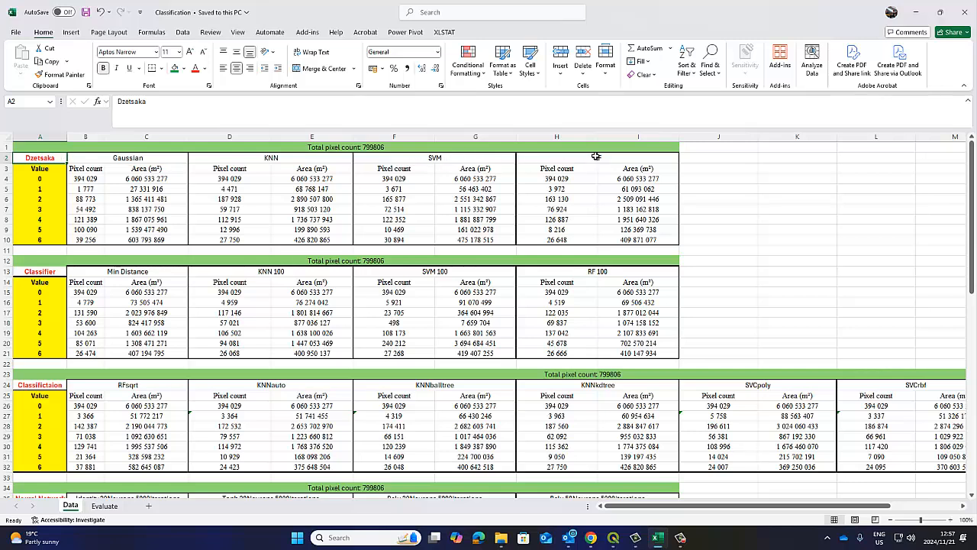
pyautogui.click(259, 156)
pyautogui.click(46, 159)
# Step: Switch between QGIS and Excel to match the Dzetsaka and Classifier tables to the dzetsaka and Supervised Classifier plugins
pyautogui.click(613, 537)
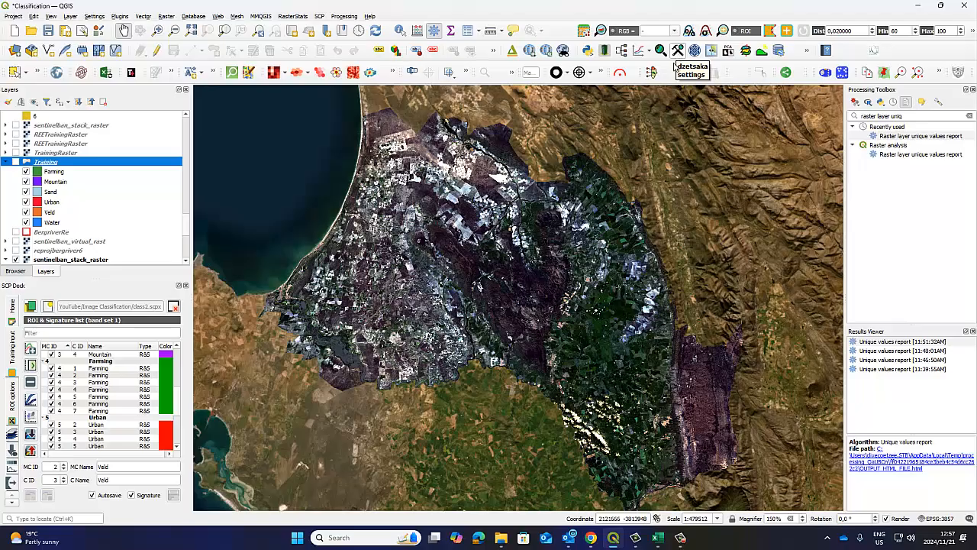
pyautogui.click(657, 538)
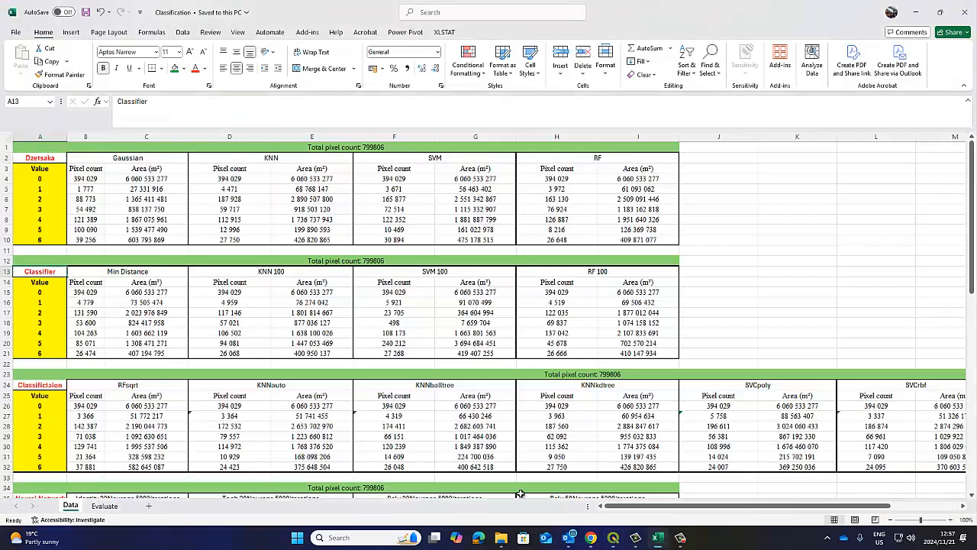
pyautogui.click(614, 537)
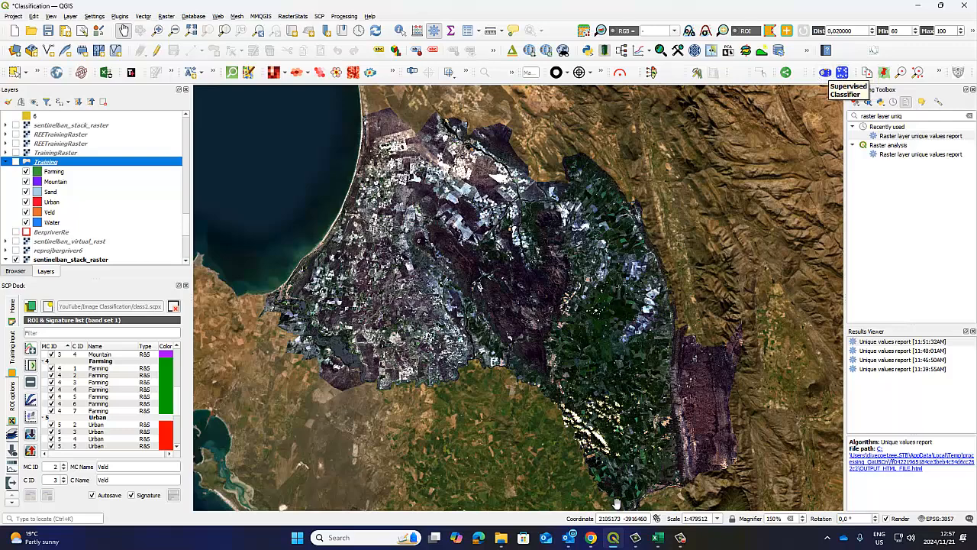
pyautogui.click(615, 539)
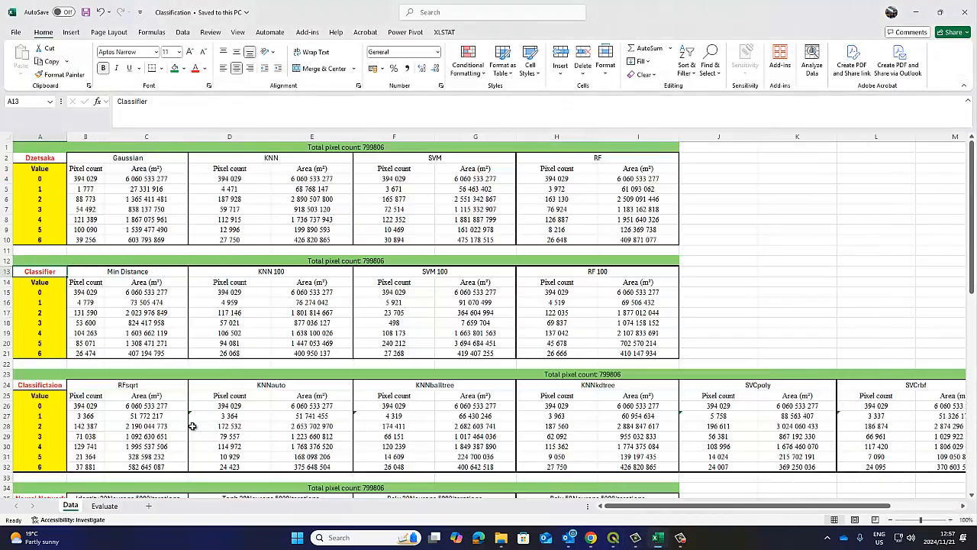
# Step: View the classification results table in rows 24 to 32 and locate the matching ClassificationTool plugin in QGIS
pyautogui.scroll(-2, 78, 409)
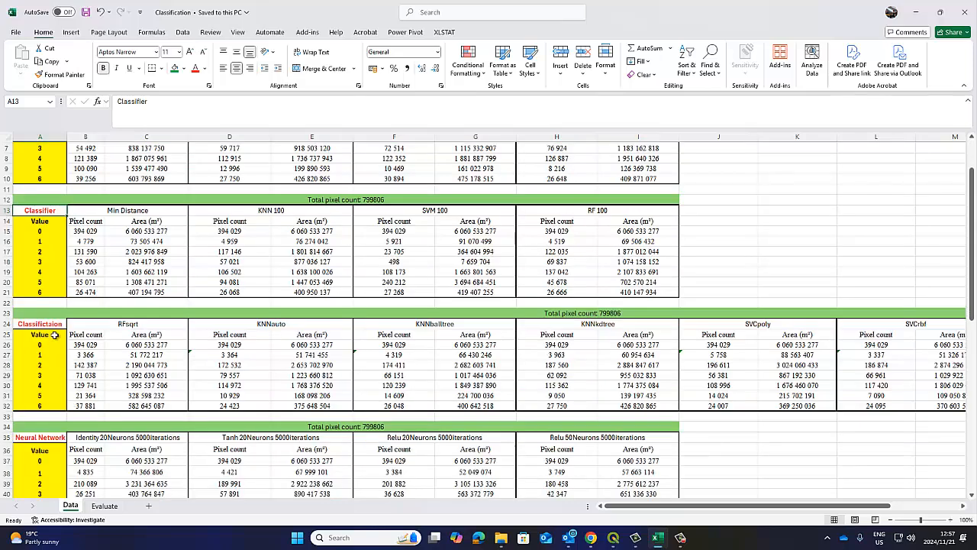
pyautogui.moveTo(617, 540)
pyautogui.click(613, 480)
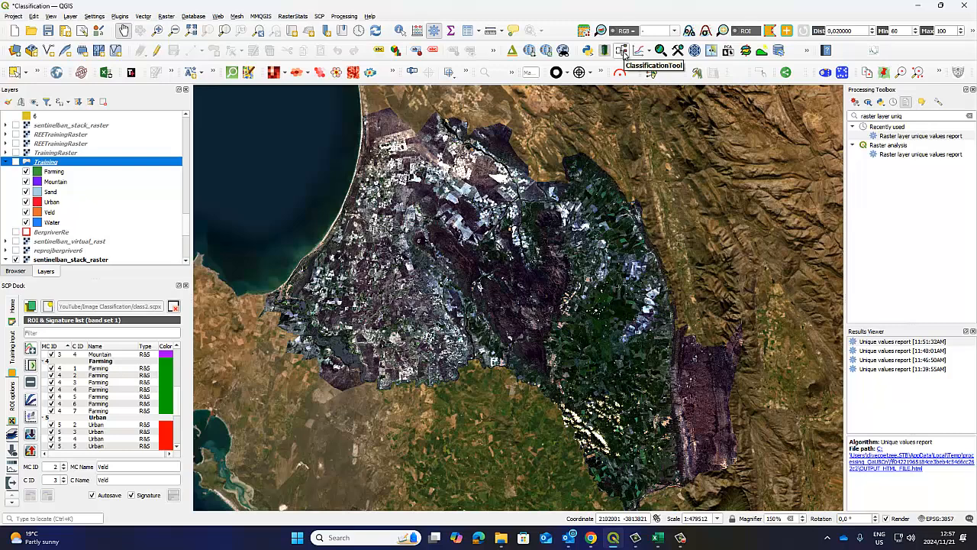
pyautogui.moveTo(613, 539)
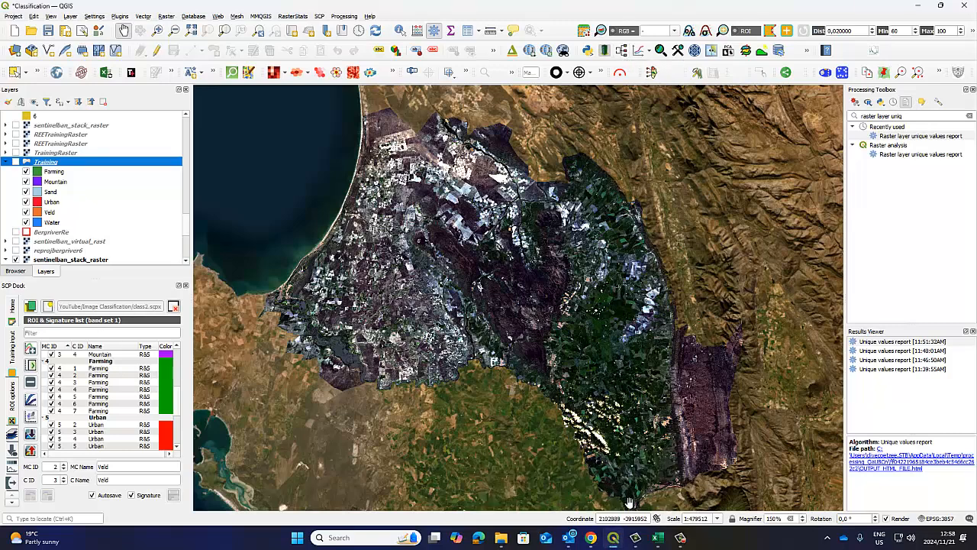
# Step: Return to the Excel workbook and select the Neural Network table heading in cell A35
pyautogui.click(657, 538)
pyautogui.scroll(-4, 77, 336)
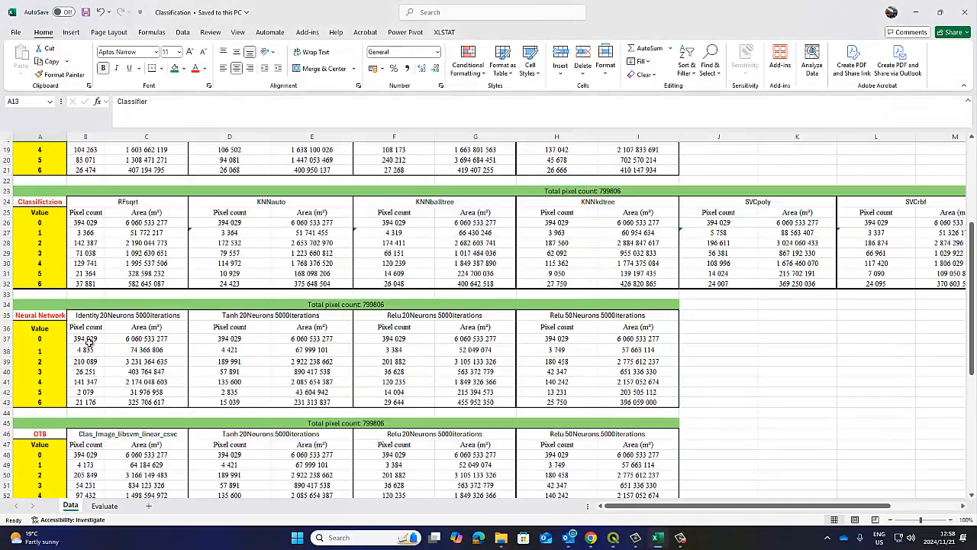
pyautogui.click(50, 315)
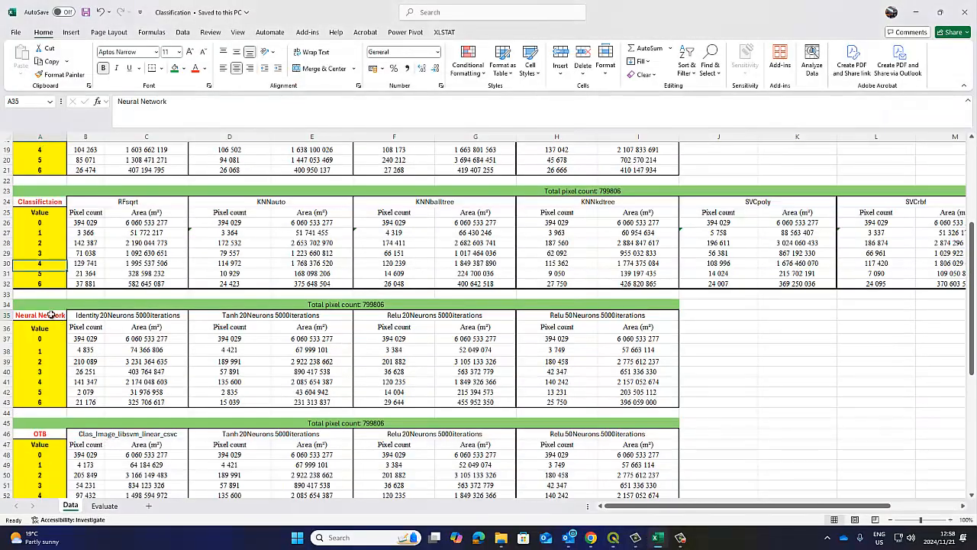
# Step: Switch to QGIS and close the Processing Toolbox
pyautogui.click(611, 536)
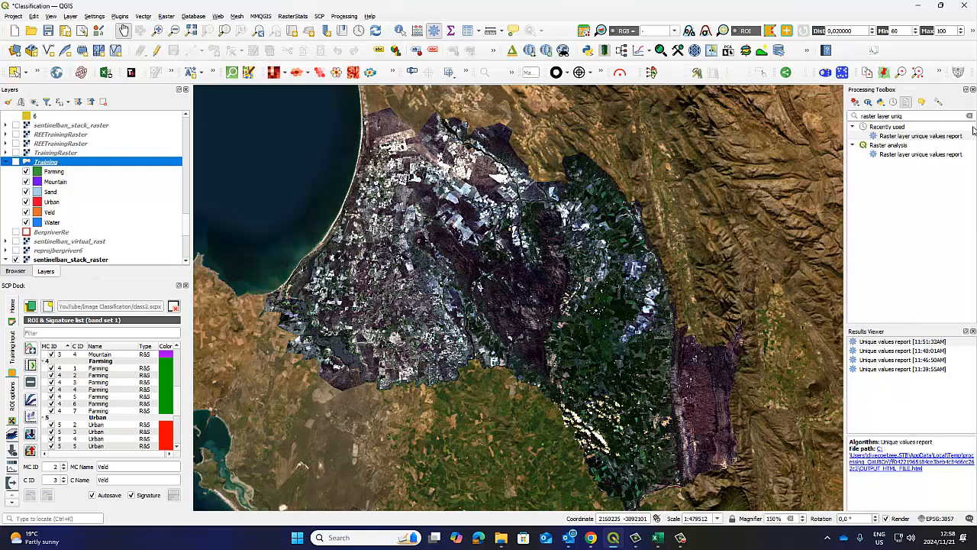
pyautogui.click(973, 89)
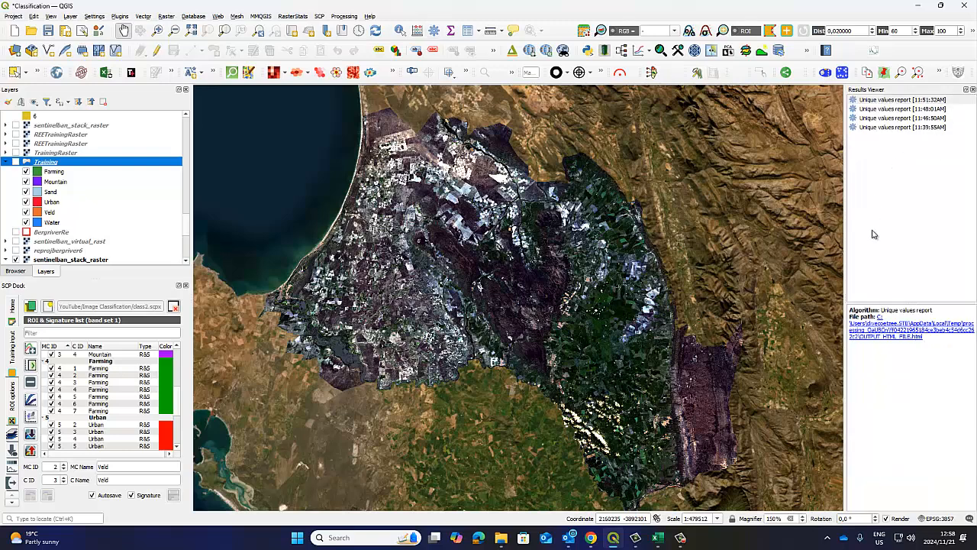
pyautogui.moveTo(591, 540)
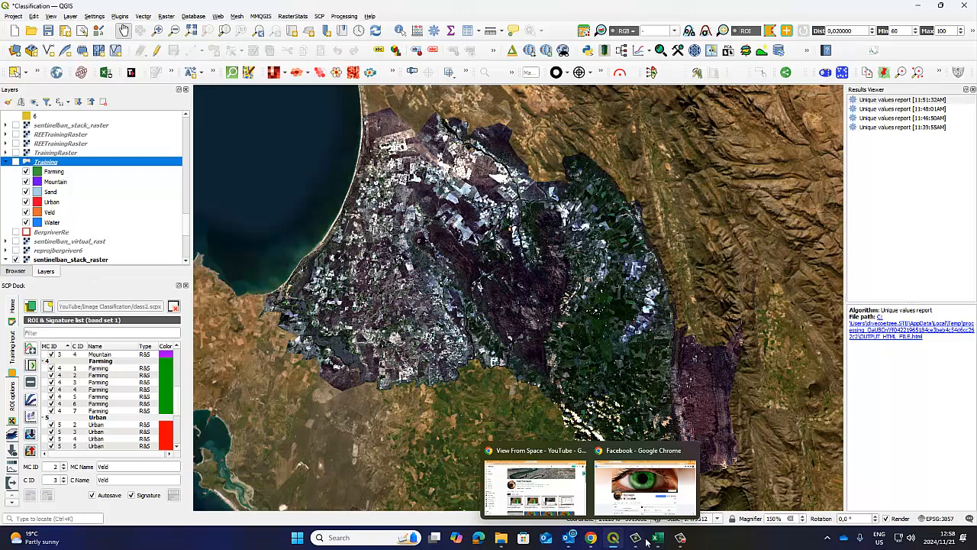
pyautogui.click(680, 538)
pyautogui.click(800, 488)
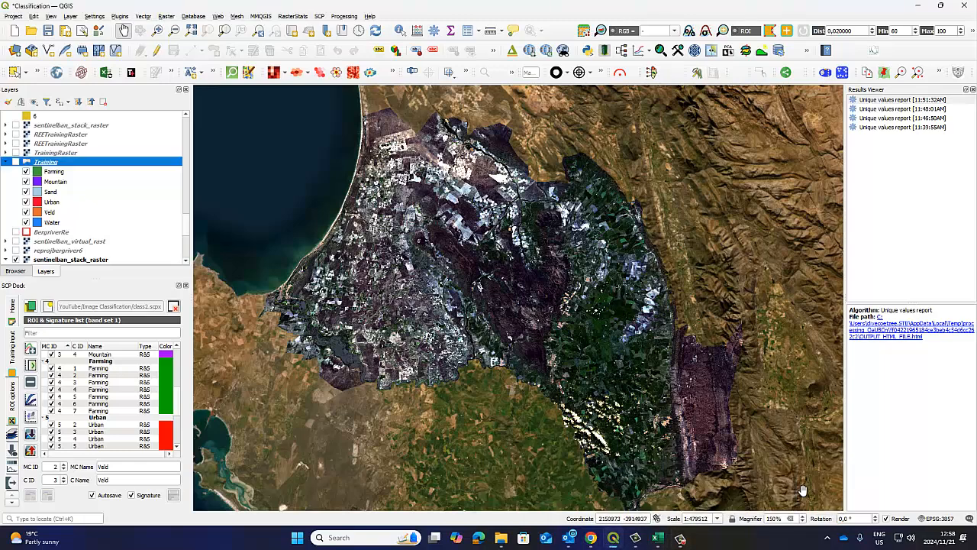
# Step: Close the Results Viewer and reopen the Processing Toolbox
pyautogui.click(973, 89)
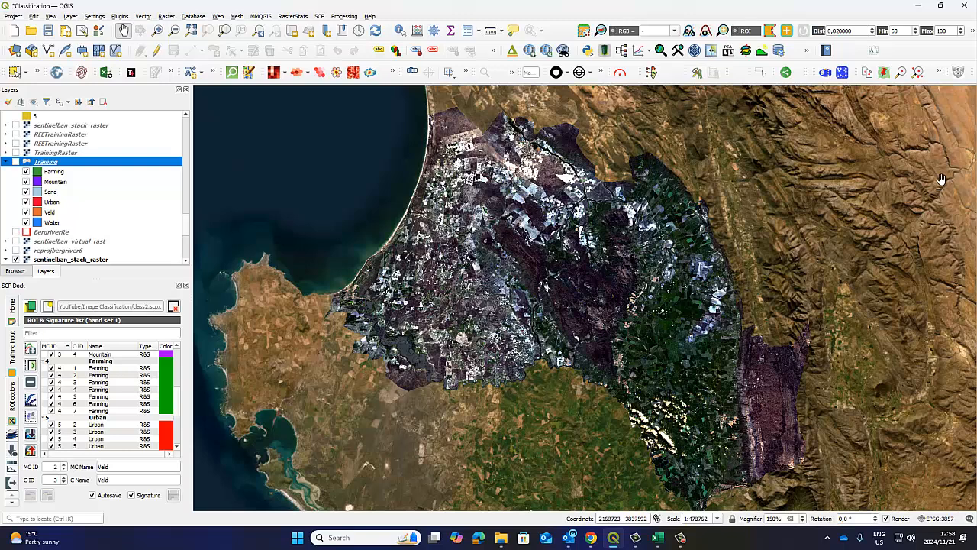
pyautogui.click(343, 16)
pyautogui.click(359, 31)
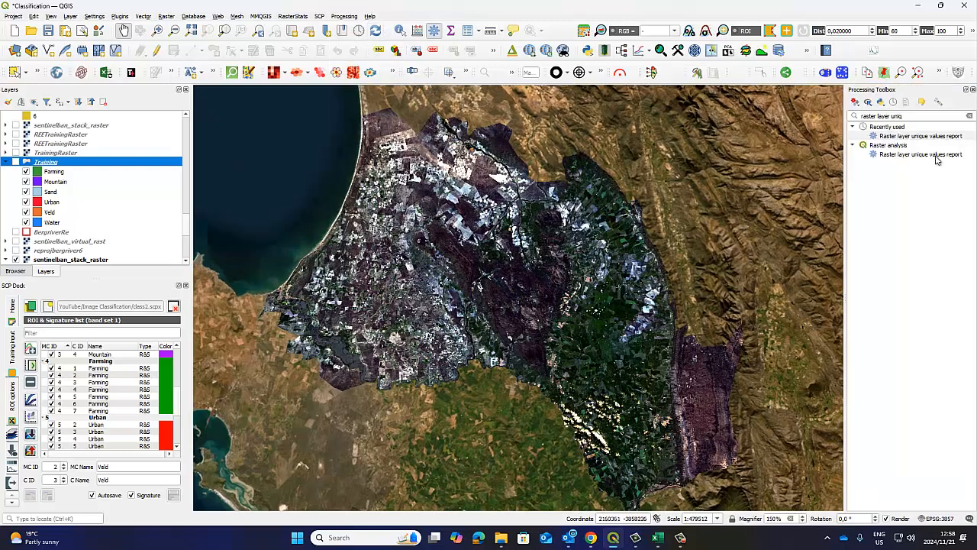
# Step: Clear the Processing Toolbox search and expand the Neural Networks group to find the Neural Network MLPClassifier tool
pyautogui.click(921, 116)
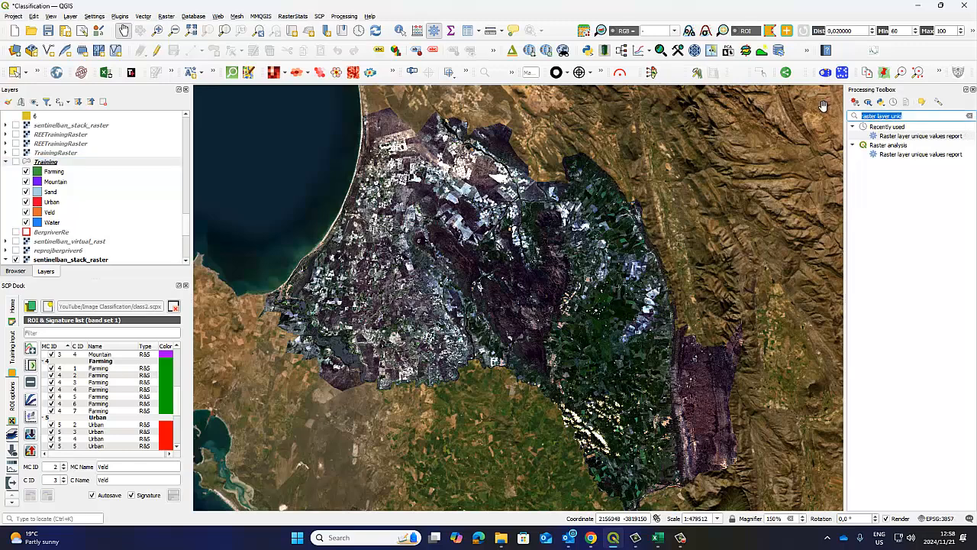
pyautogui.write('neura')
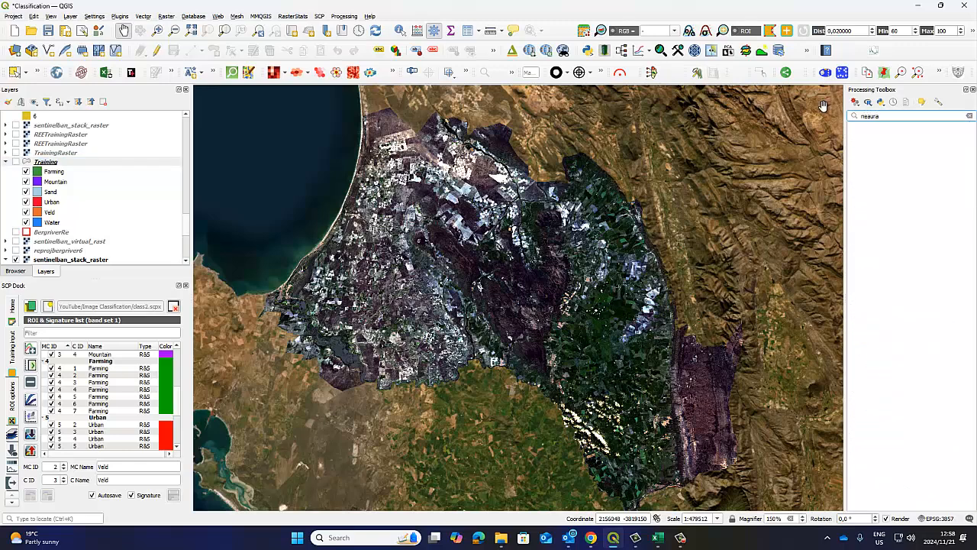
pyautogui.doubleClick(868, 116)
pyautogui.press('BackSpace')
pyautogui.scroll(-1, 913, 441)
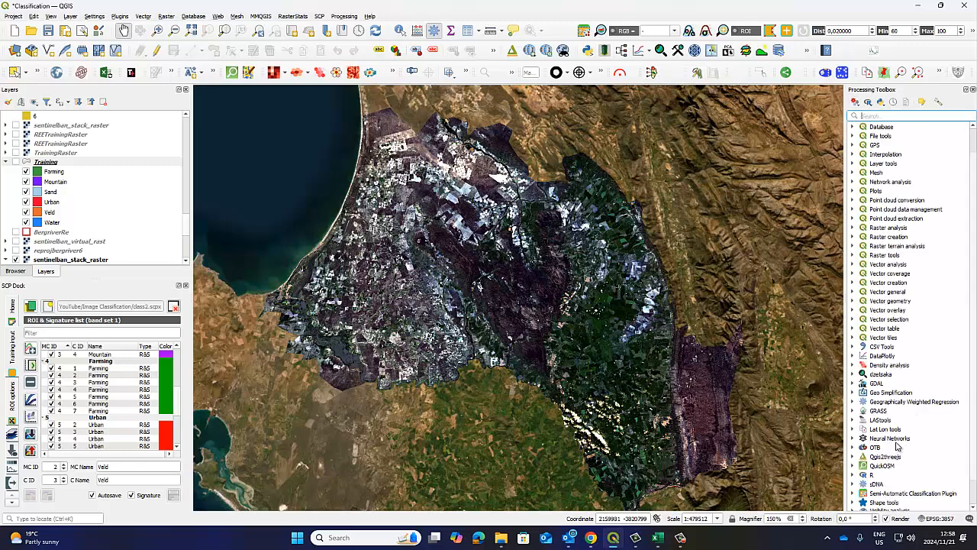
pyautogui.doubleClick(916, 440)
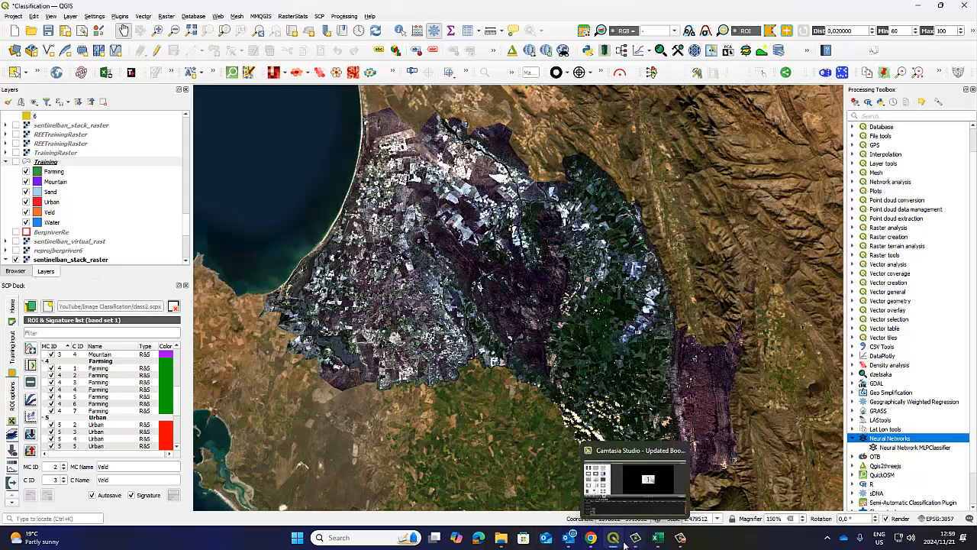
# Step: Switch to the Excel workbook and select the OTB table heading in cell A46
pyautogui.moveTo(620, 541)
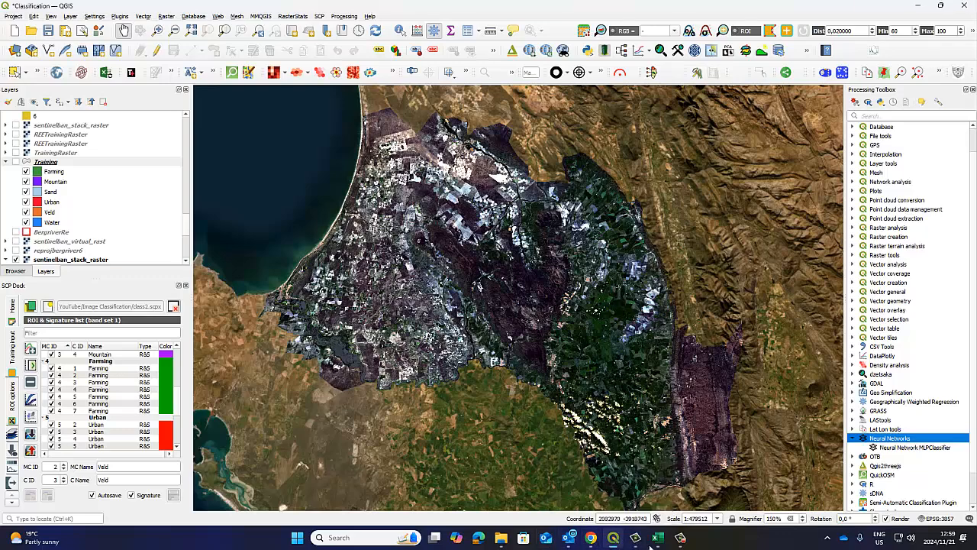
pyautogui.click(658, 538)
pyautogui.scroll(-3, 83, 409)
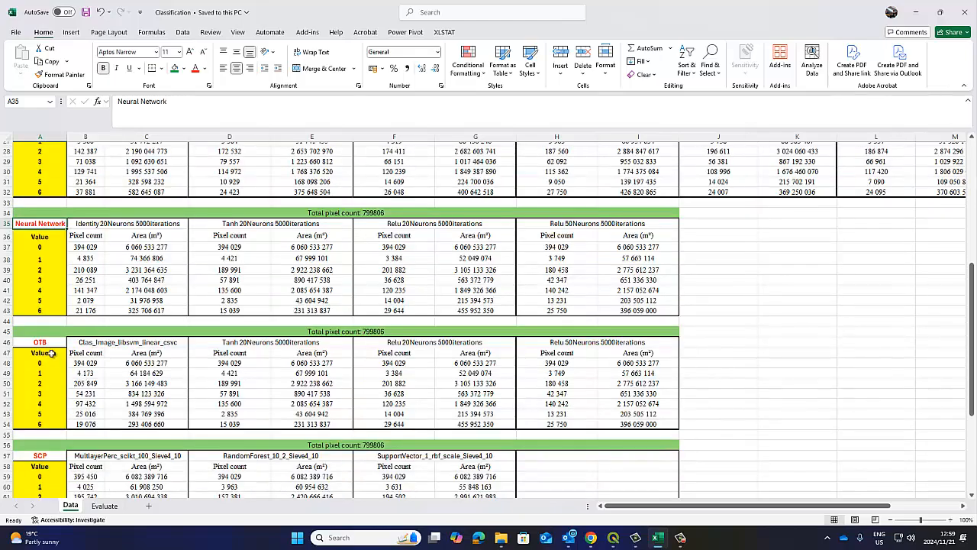
pyautogui.click(44, 344)
# Step: Return to QGIS and expand the OTB provider in the Processing Toolbox
pyautogui.click(612, 539)
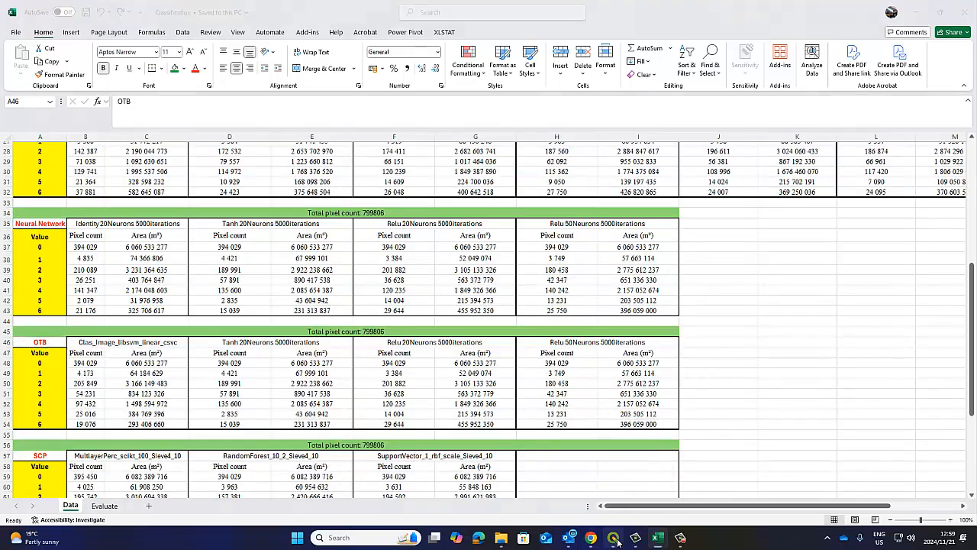
pyautogui.scroll(-1, 892, 469)
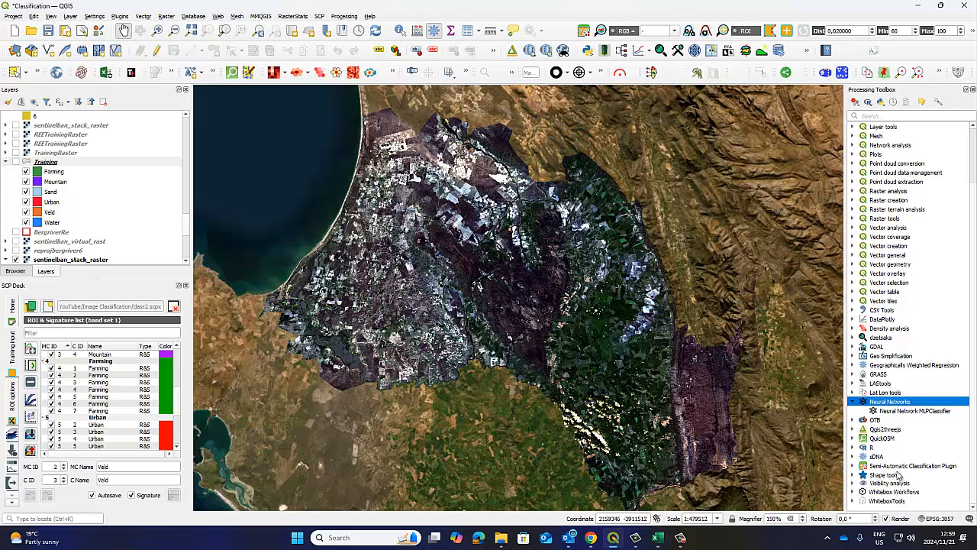
pyautogui.doubleClick(875, 422)
pyautogui.scroll(-1, 931, 466)
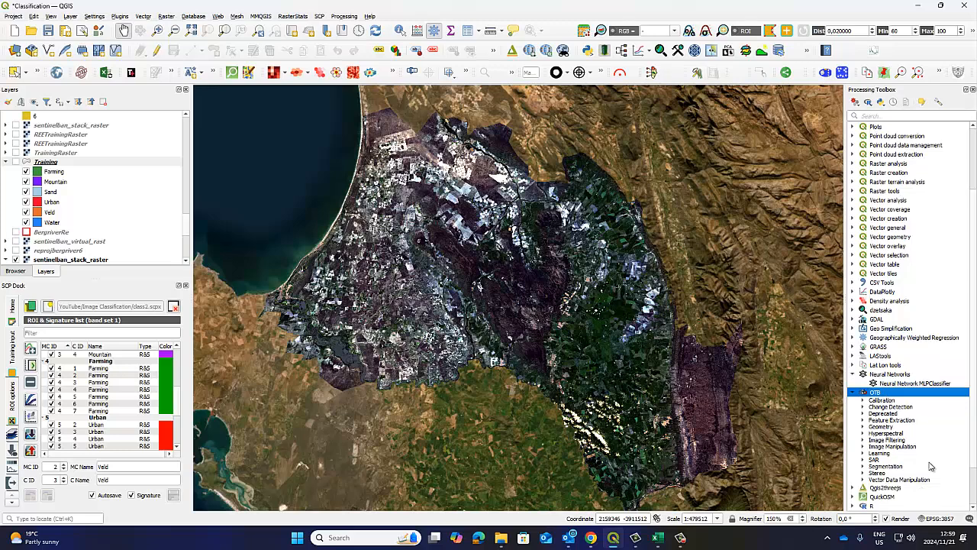
# Step: Inspect the Image Manipulation and Learning tools under OTB, then collapse both groups
pyautogui.doubleClick(891, 447)
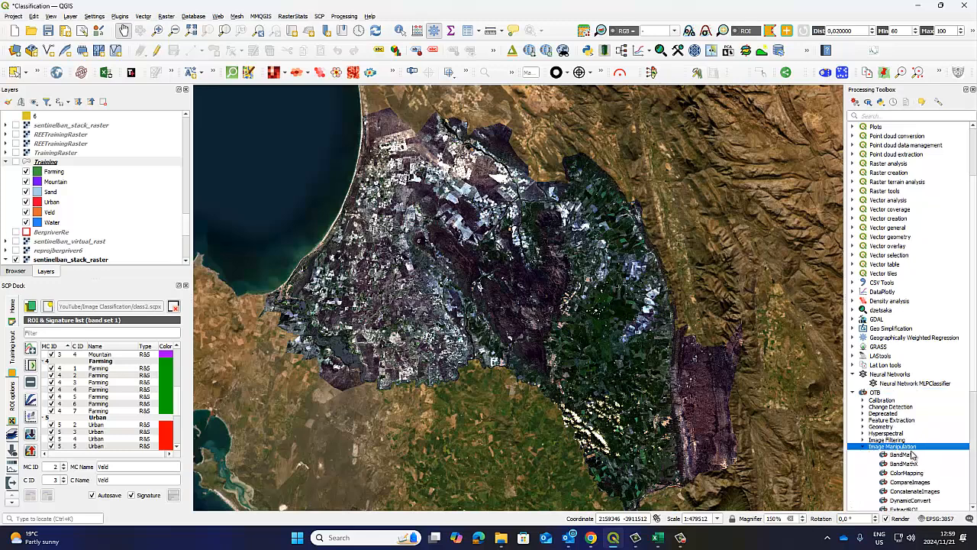
pyautogui.click(864, 447)
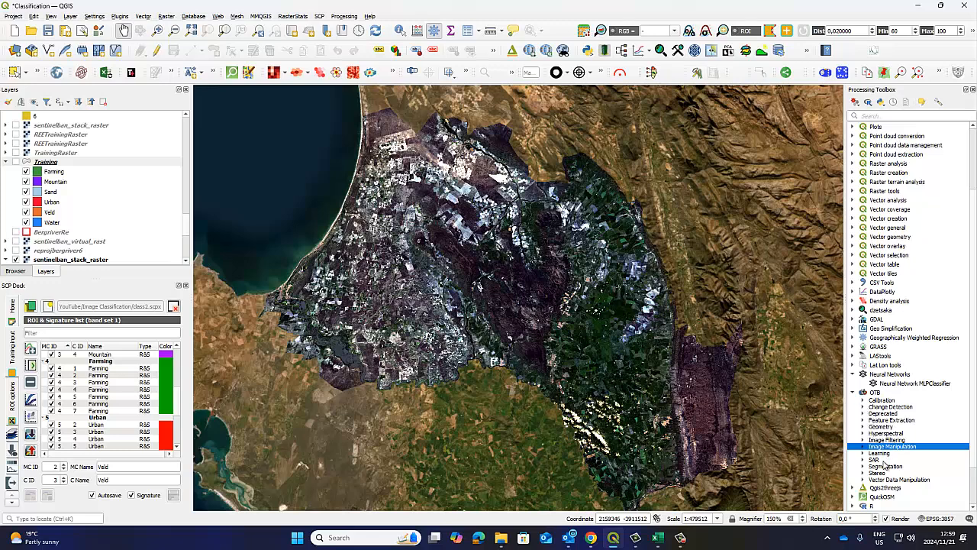
pyautogui.click(868, 453)
pyautogui.scroll(-5, 915, 471)
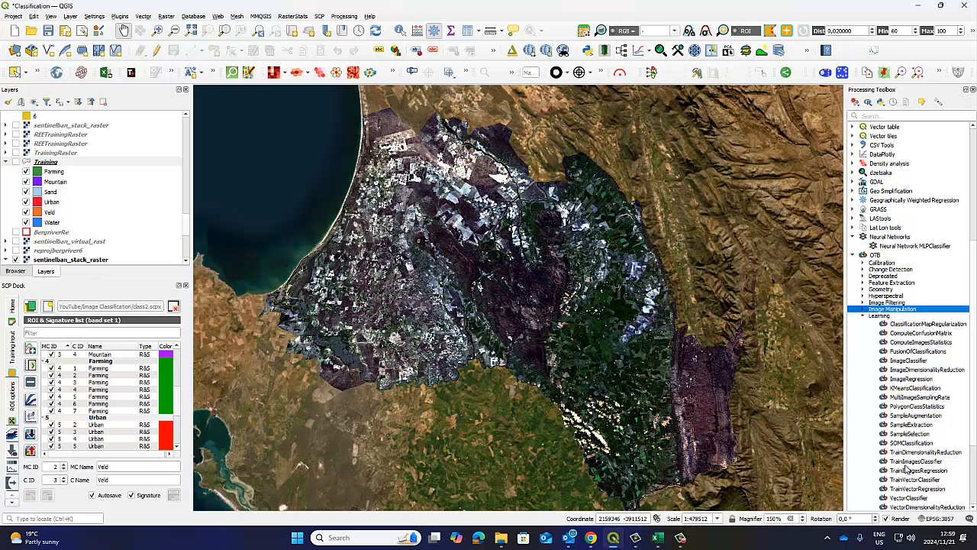
pyautogui.click(864, 310)
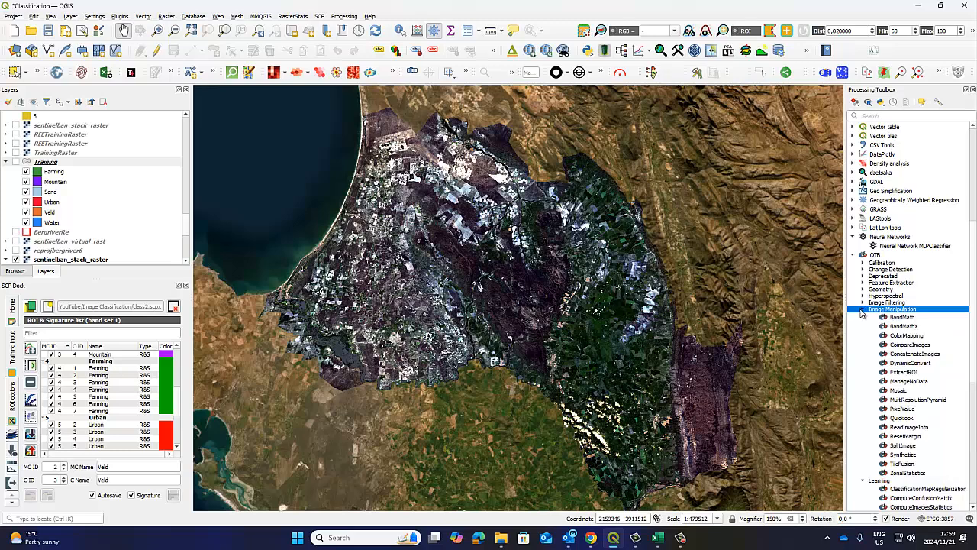
pyautogui.click(864, 309)
pyautogui.click(863, 317)
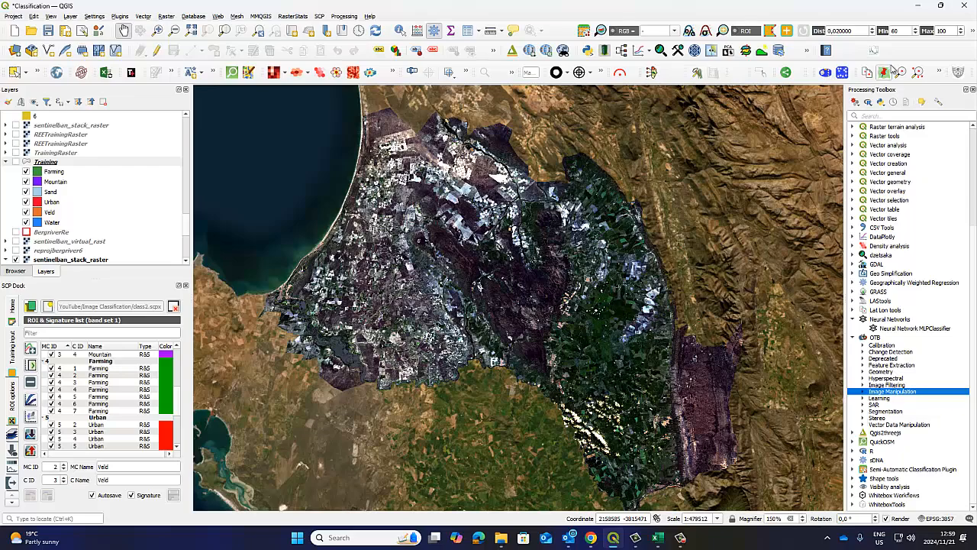
# Step: View the SCP results table from row 57 in Excel, then switch back to QGIS and minimize its window
pyautogui.click(656, 538)
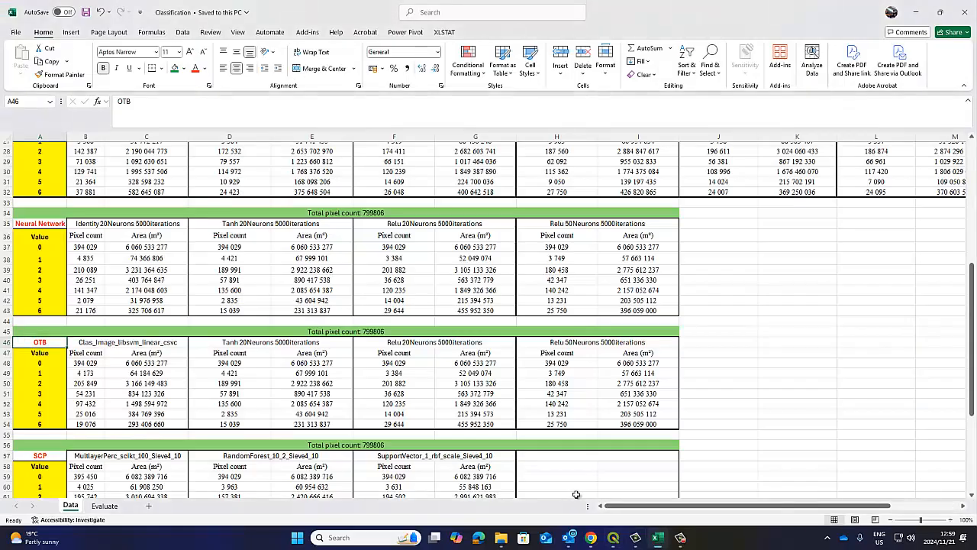
pyautogui.scroll(-3, 213, 441)
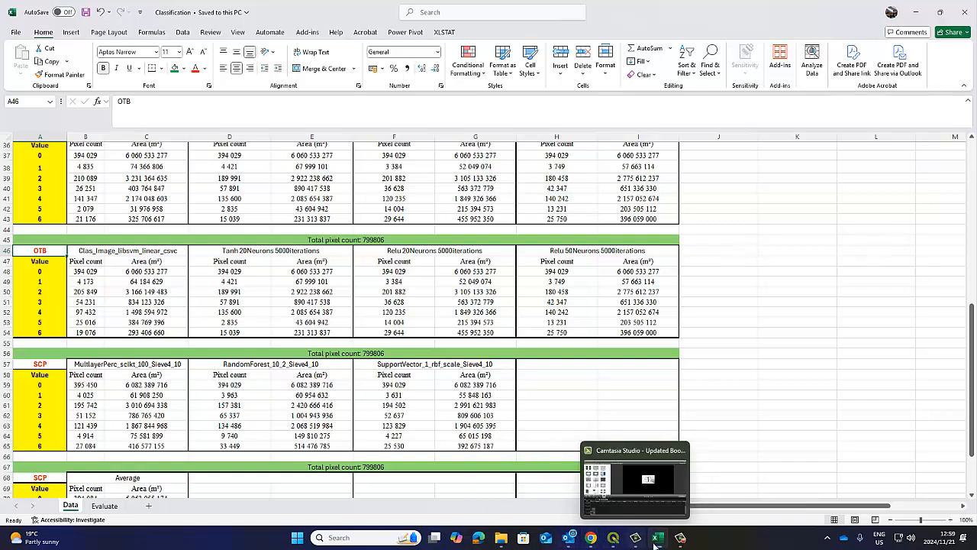
pyautogui.click(616, 540)
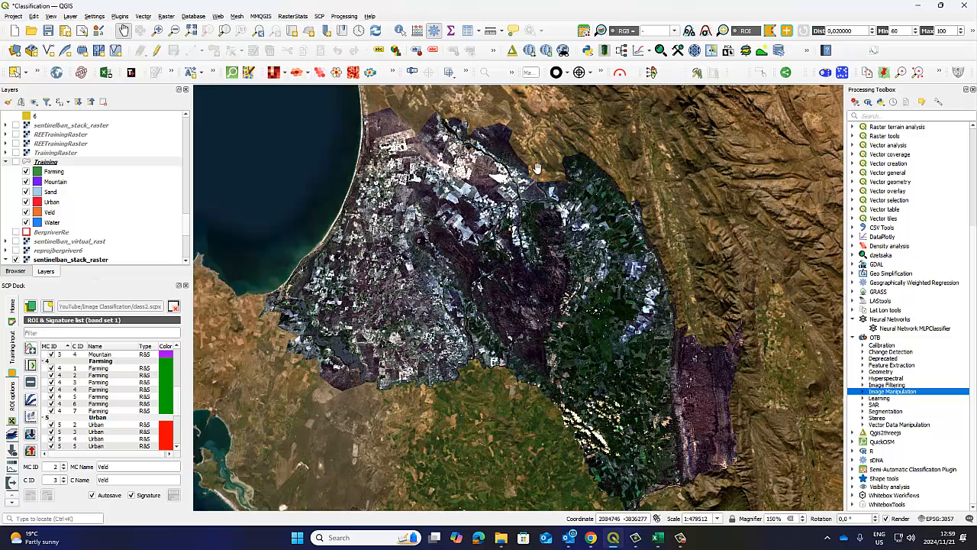
pyautogui.click(940, 6)
pyautogui.click(909, 17)
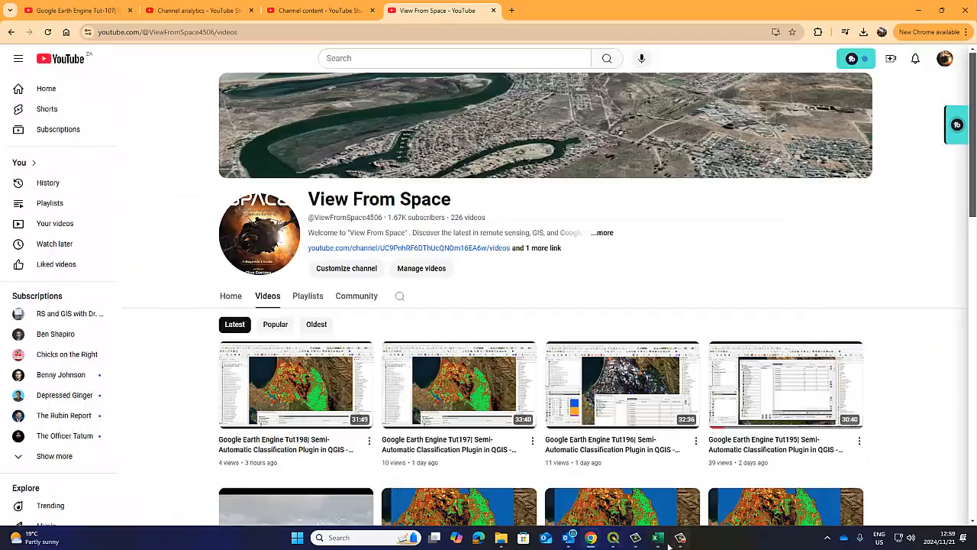
# Step: Return to Excel and select the Neural Network, Classifictaion, Classifier and Dzetsaka table headings in turn, ending at cell A2
pyautogui.click(657, 537)
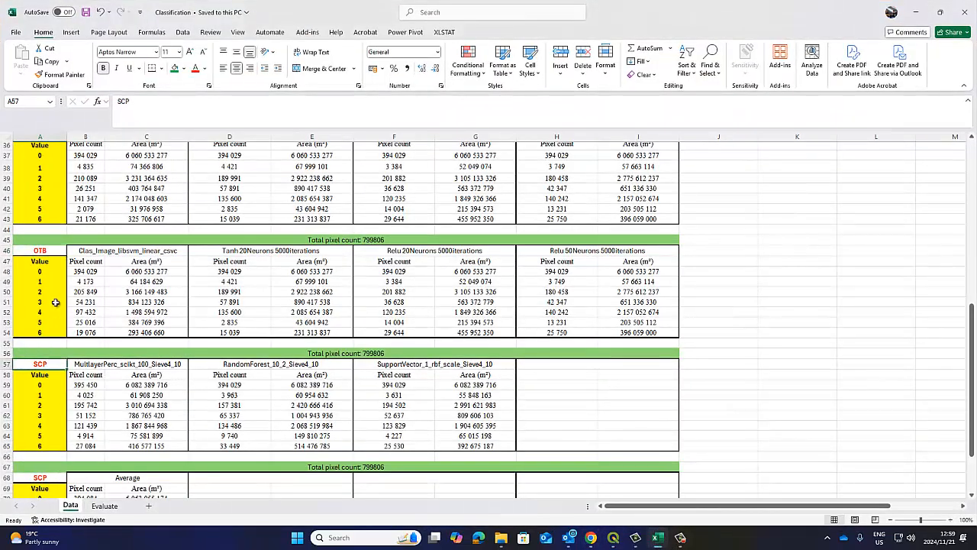
pyautogui.scroll(3, 60, 258)
pyautogui.click(49, 224)
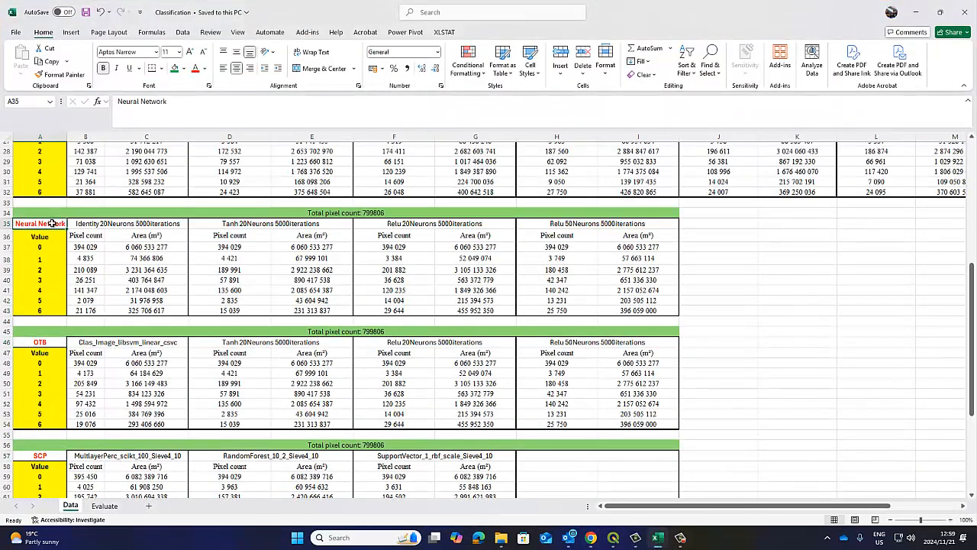
pyautogui.scroll(3, 46, 217)
pyautogui.click(41, 202)
pyautogui.scroll(5, 30, 214)
pyautogui.click(33, 240)
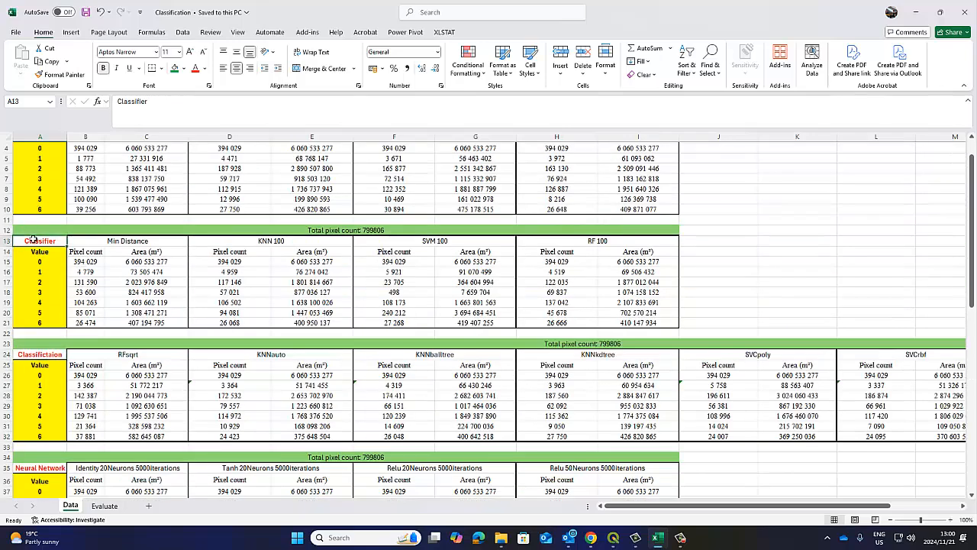
pyautogui.scroll(1, 32, 241)
pyautogui.click(48, 159)
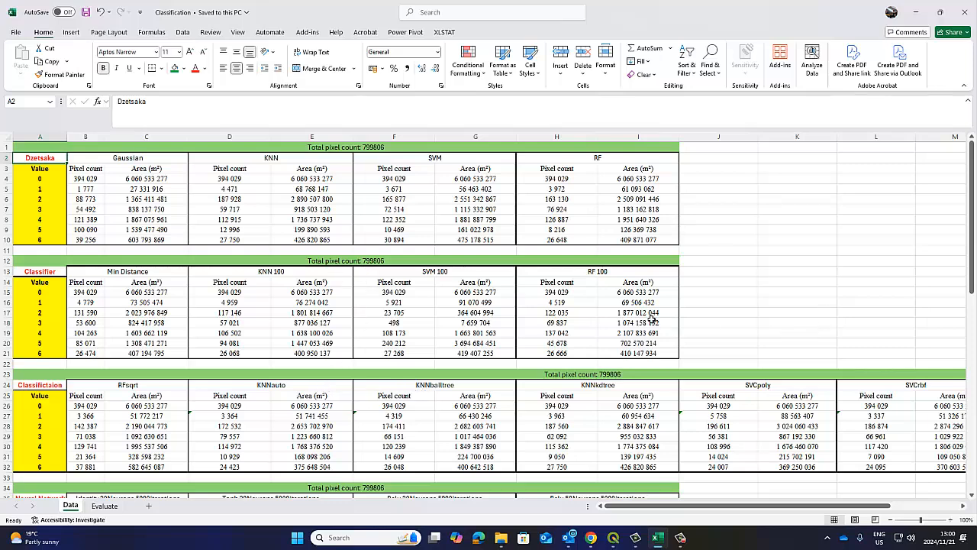
# Step: Switch to QGIS, then show and select the Sieve4_10_SCPRF_10_2 classification layer
pyautogui.click(613, 537)
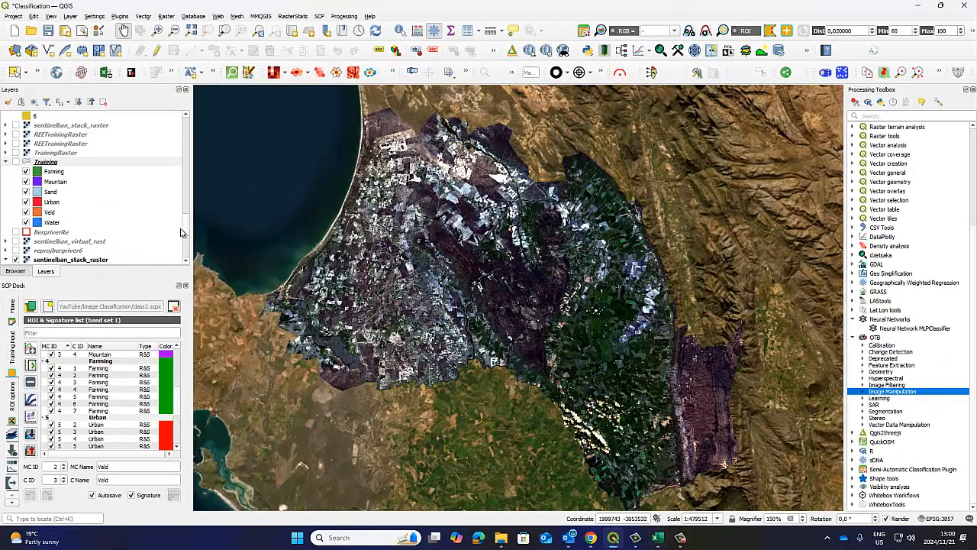
pyautogui.moveTo(186, 228); pyautogui.dragTo(184, 110)
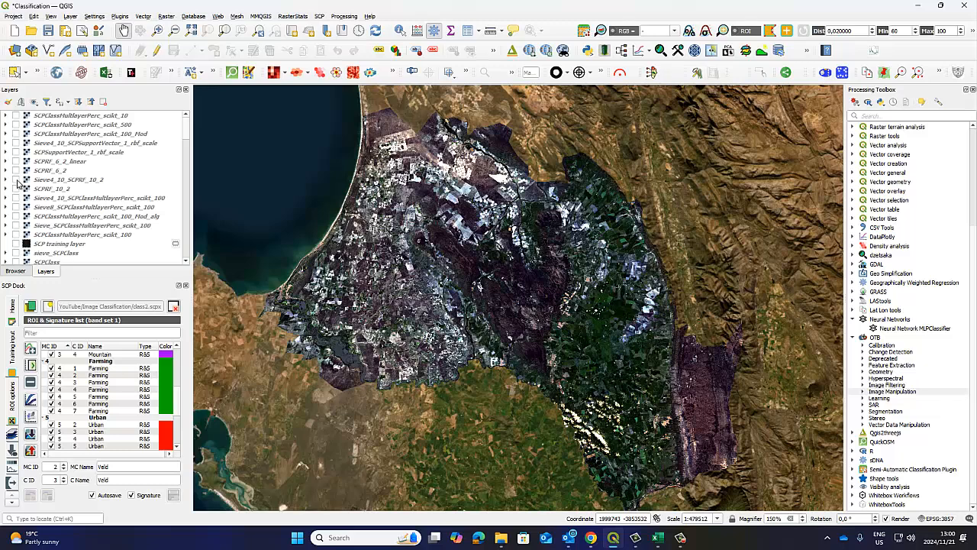
pyautogui.click(16, 180)
pyautogui.click(84, 182)
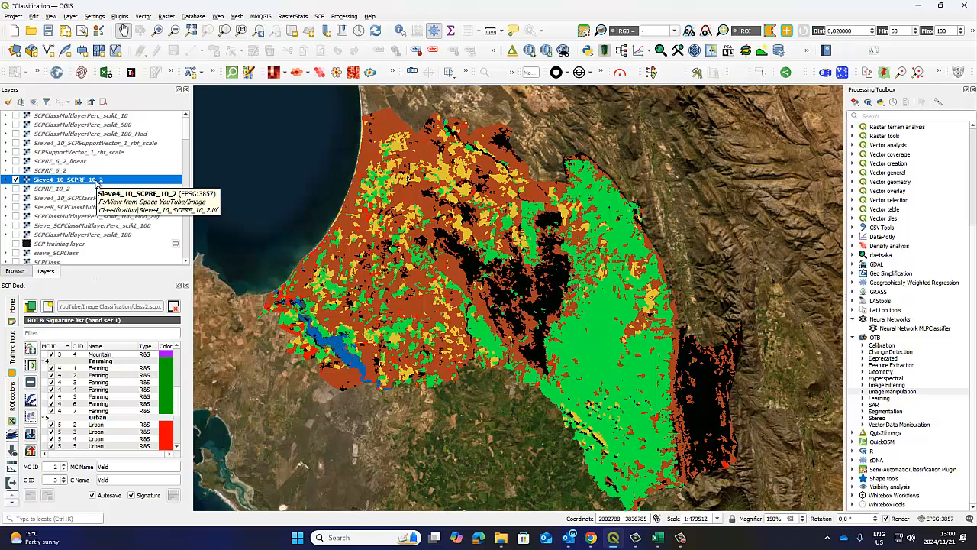
# Step: After glancing at the Excel tables, find the Raster layer unique values report by searching "unique" in QGIS and run it on Sieve4_10_SCPRF_10_2
pyautogui.click(657, 537)
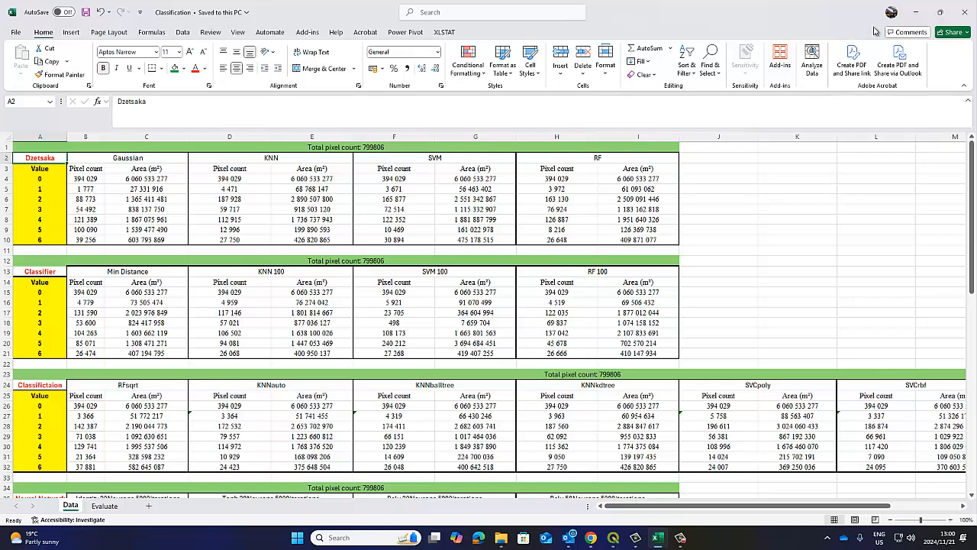
pyautogui.click(916, 9)
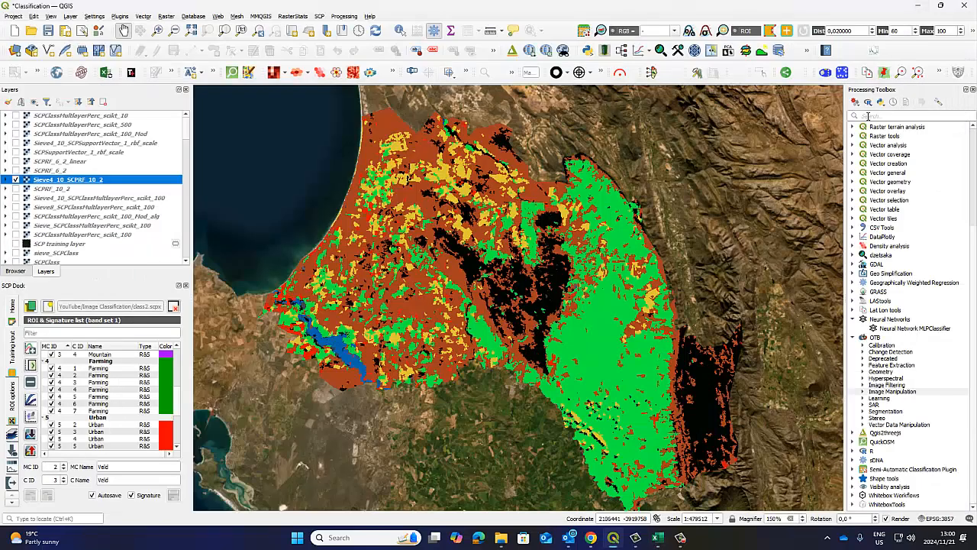
pyautogui.click(868, 116)
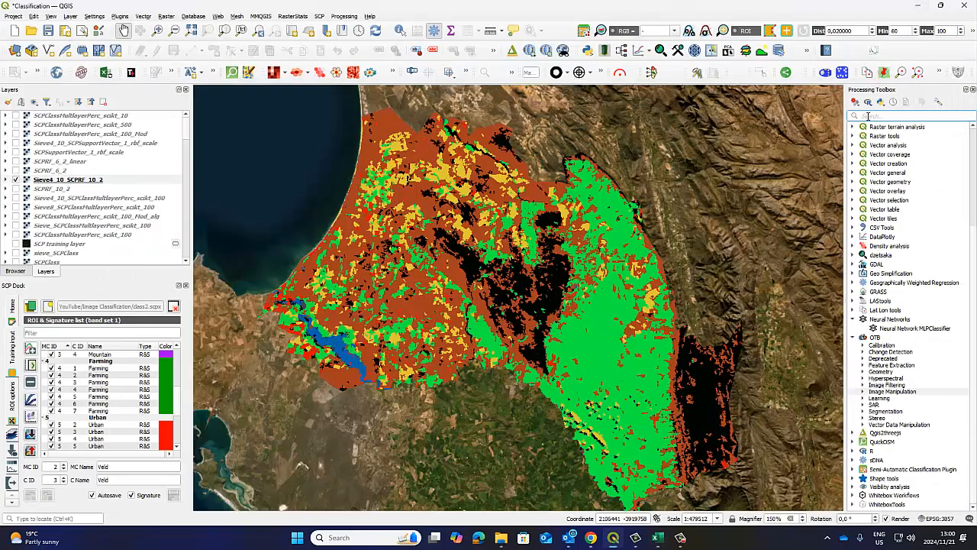
pyautogui.write('uni')
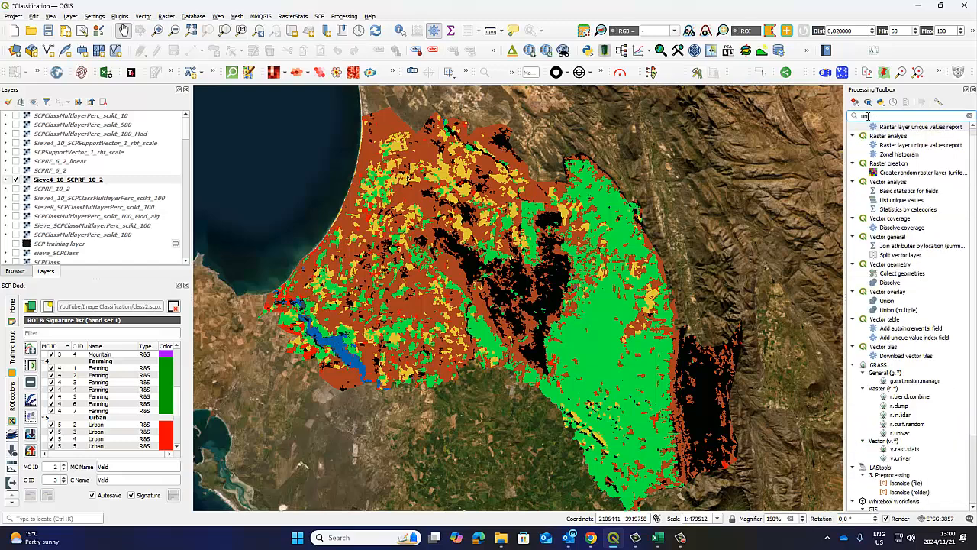
pyautogui.write('que')
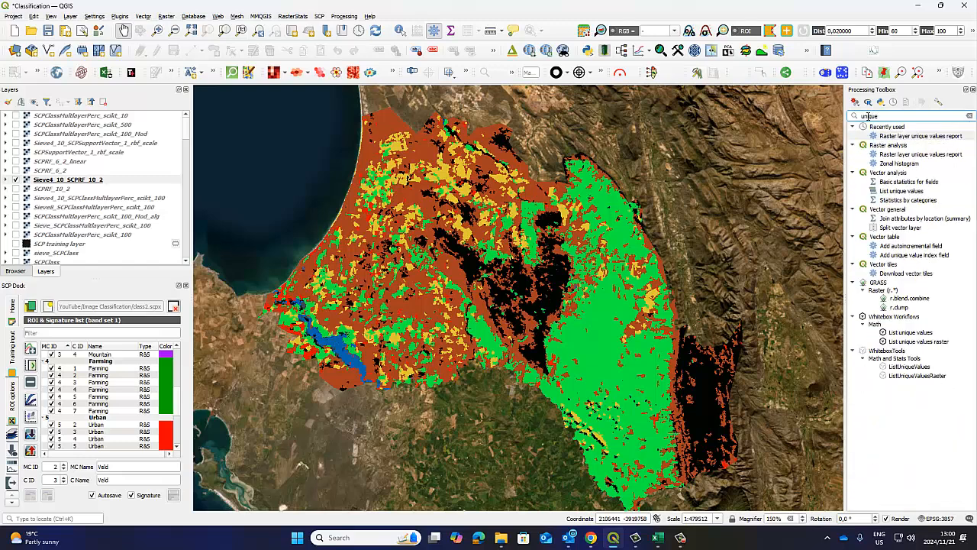
pyautogui.click(906, 137)
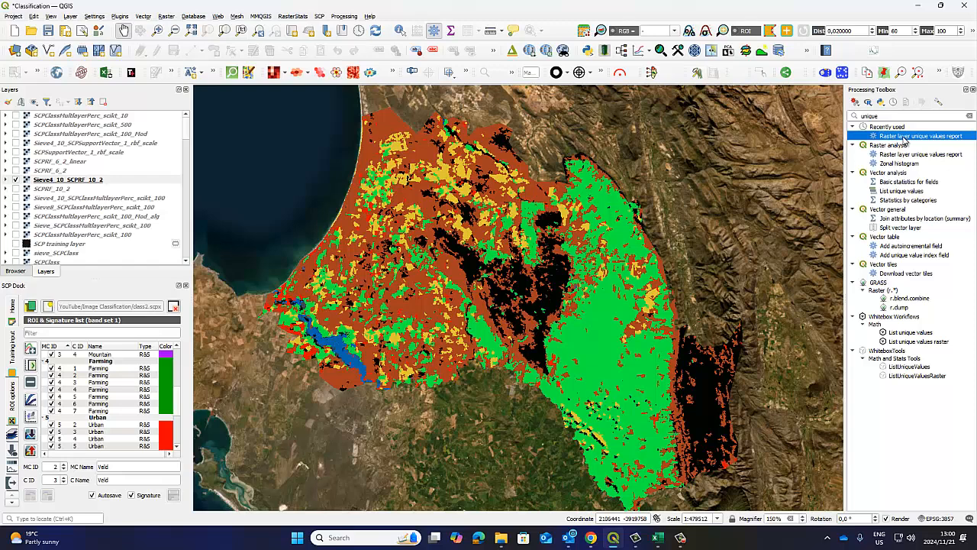
pyautogui.doubleClick(906, 137)
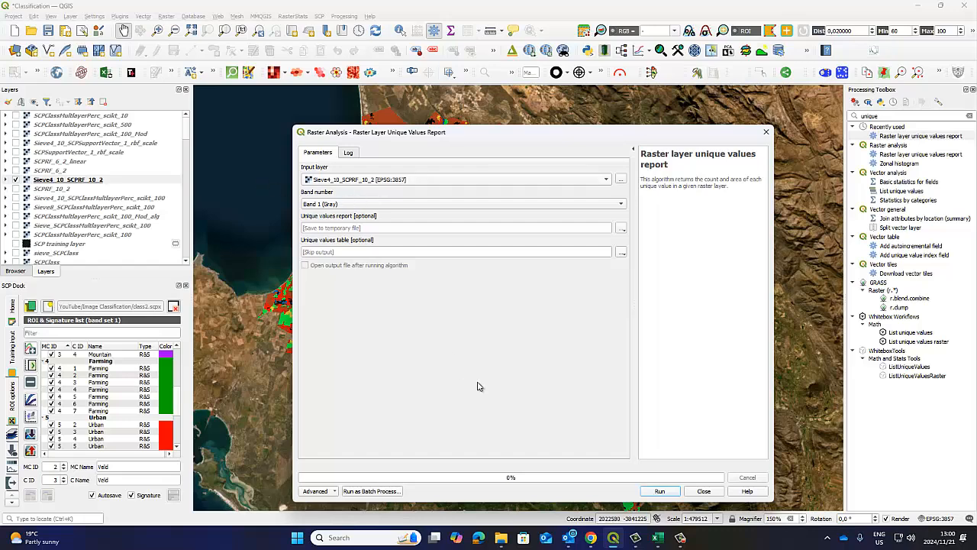
pyautogui.click(663, 493)
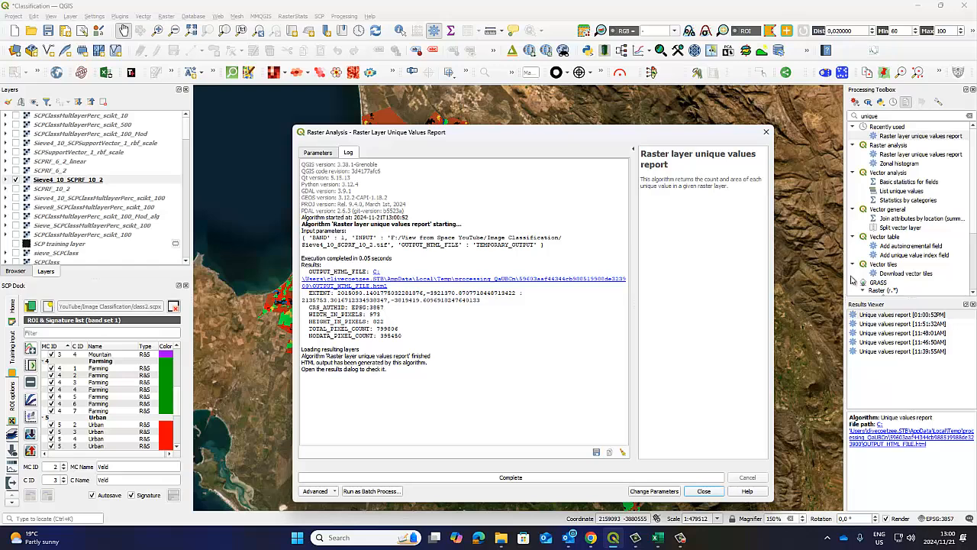
# Step: Open the newest Unique values report and examine the pixel count and area listed for value 1
pyautogui.click(898, 315)
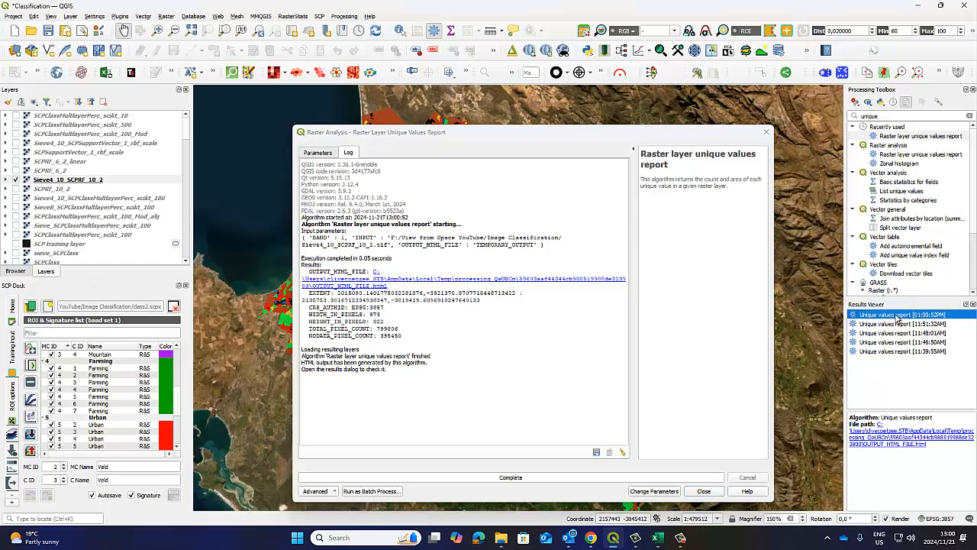
pyautogui.doubleClick(898, 319)
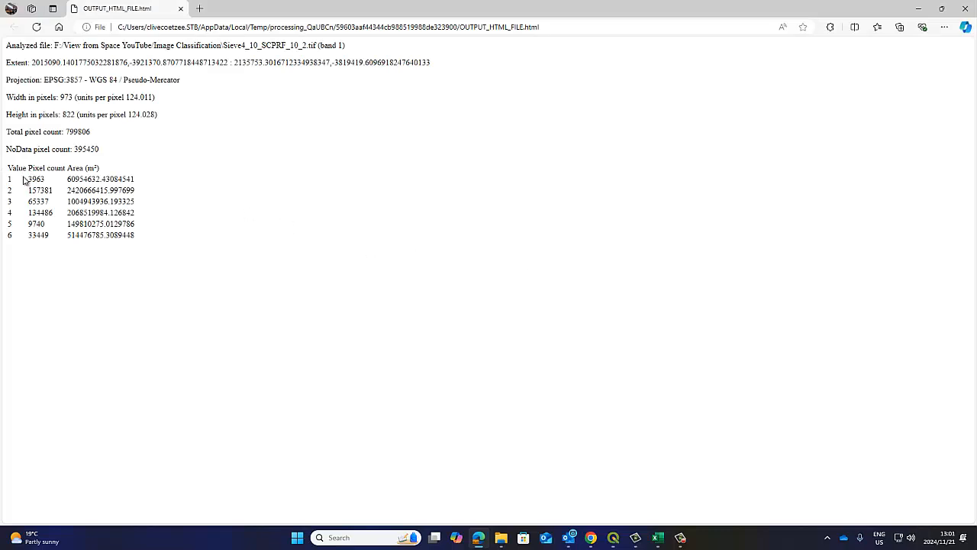
pyautogui.moveTo(74, 149); pyautogui.dragTo(99, 149)
pyautogui.moveTo(37, 178); pyautogui.dragTo(91, 182)
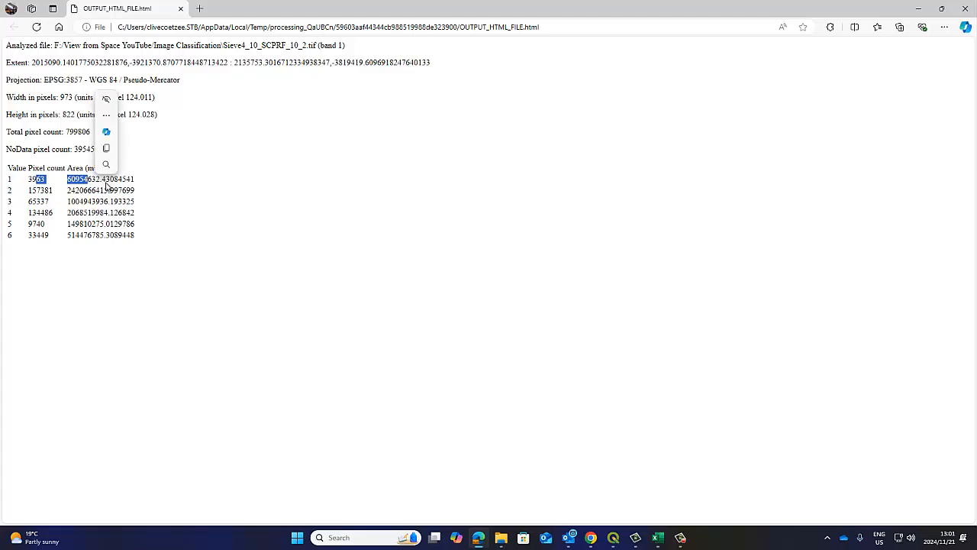
pyautogui.click(96, 180)
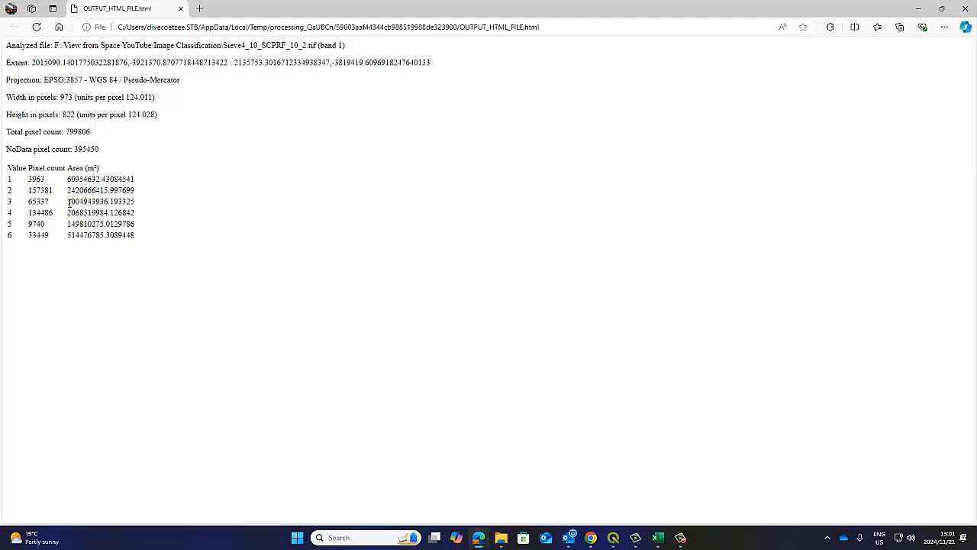
# Step: Minimize the report window, close the Raster Layer Unique Values Report dialog and clear the Processing Toolbox search
pyautogui.click(919, 9)
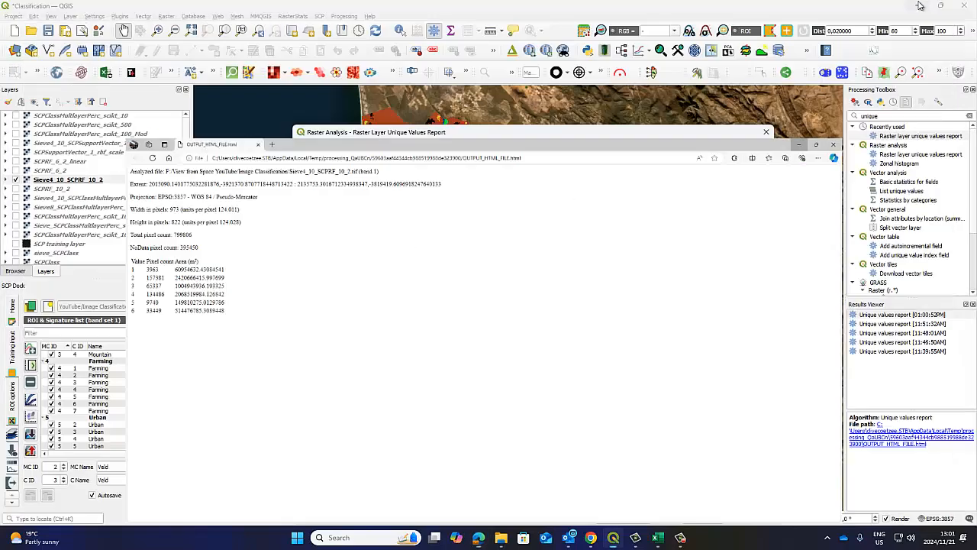
pyautogui.click(766, 131)
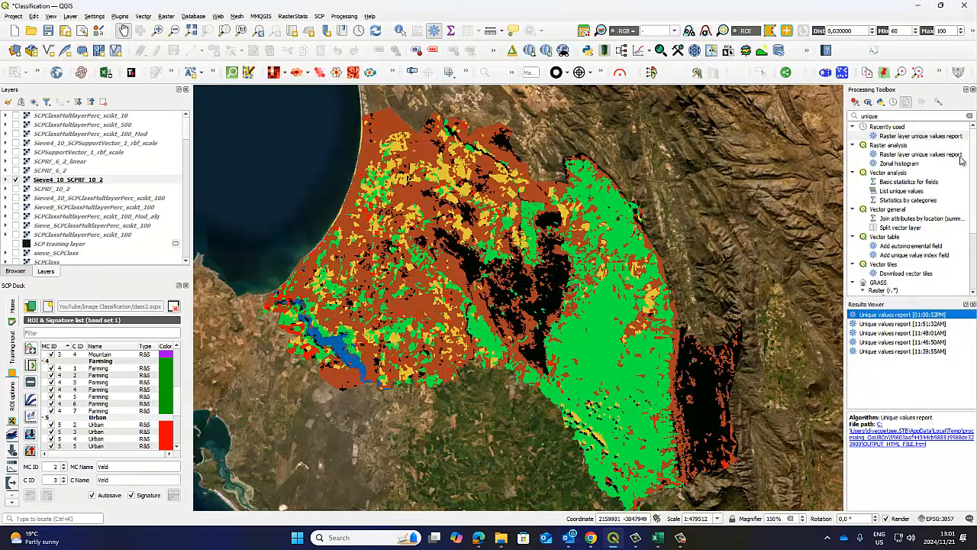
pyautogui.doubleClick(922, 119)
pyautogui.press('BackSpace')
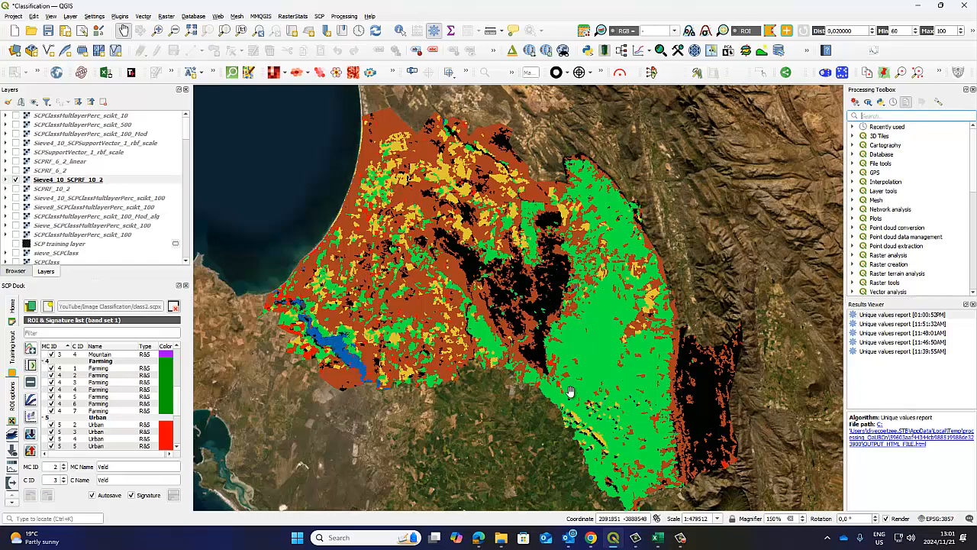
# Step: Switch to Excel, look over the result tables and select the value 0 pixel counts of the four Dzetsaka methods in turn
pyautogui.click(657, 537)
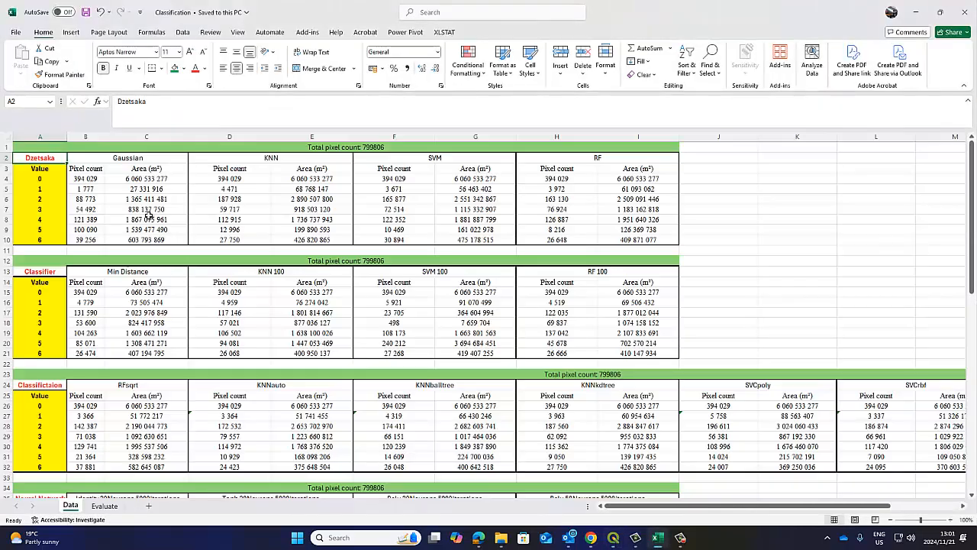
pyautogui.scroll(-15, 489, 324)
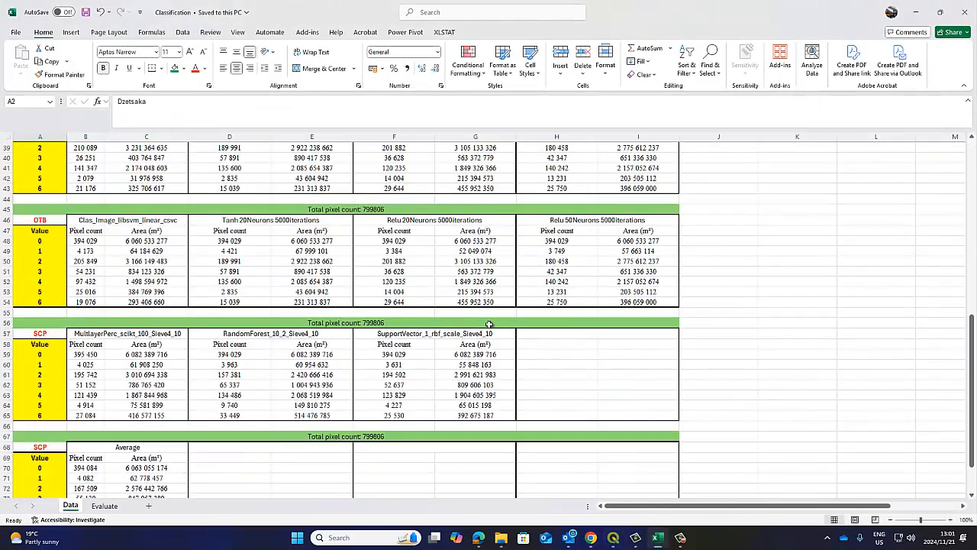
pyautogui.scroll(4, 489, 324)
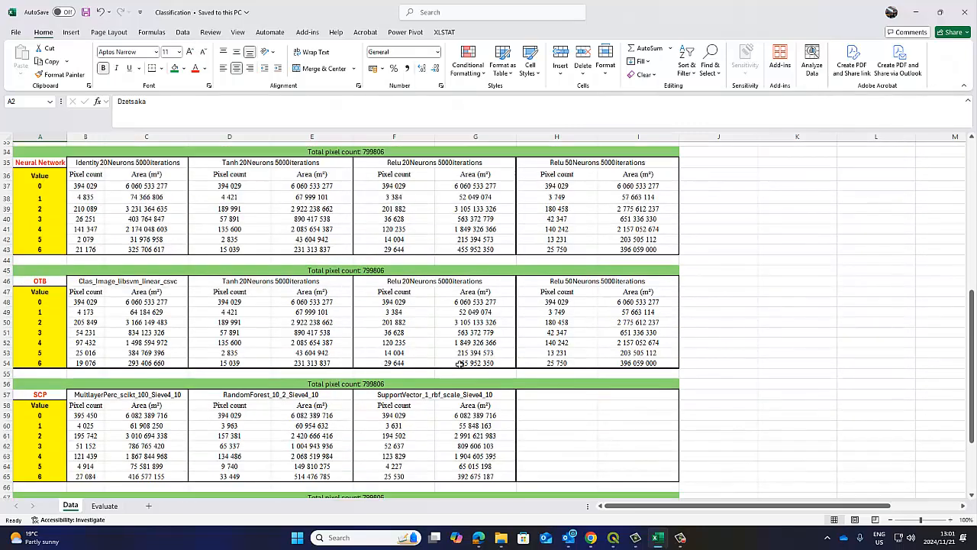
pyautogui.scroll(11, 181, 332)
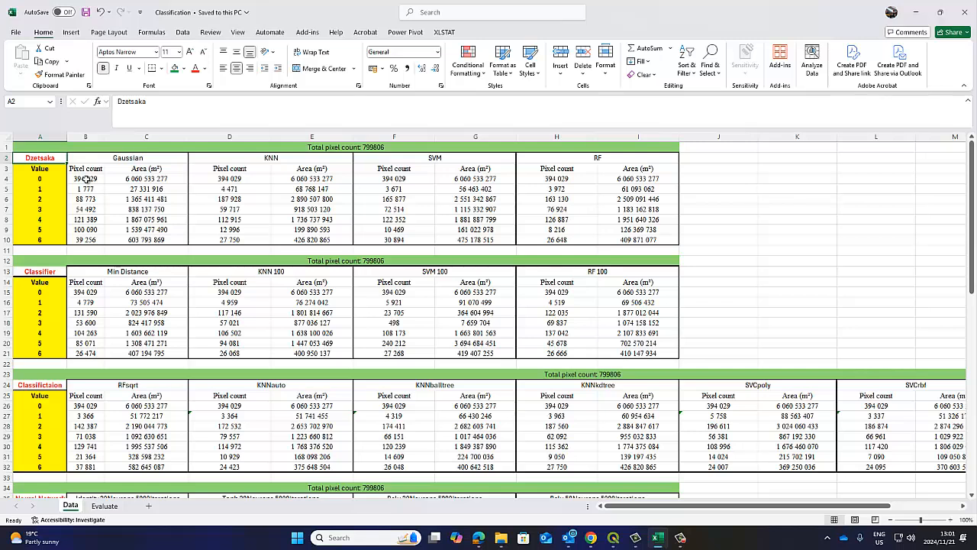
pyautogui.click(86, 179)
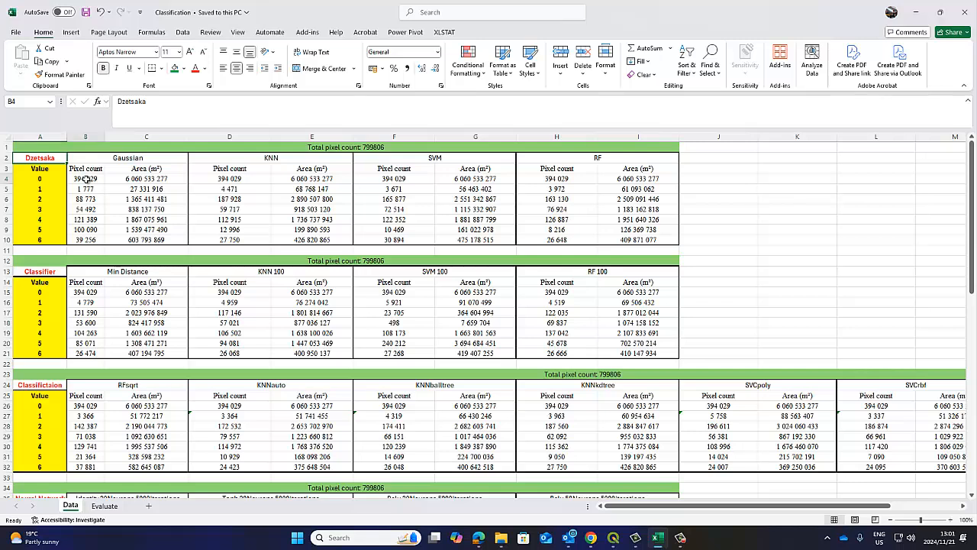
pyautogui.click(217, 181)
pyautogui.click(394, 183)
pyautogui.click(519, 180)
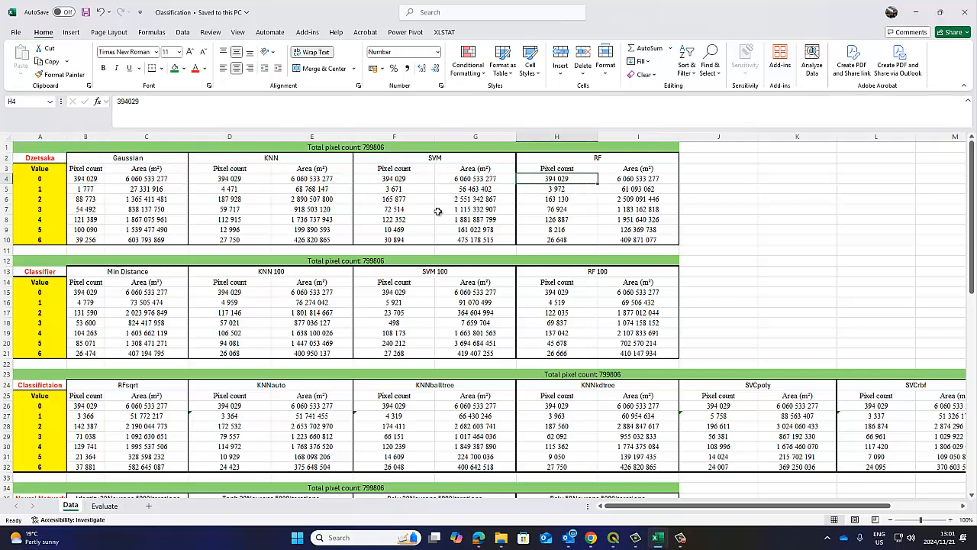
# Step: Select the Classifier table's method headings Min Distance, KNN 100, SVM 100 and RF 100 in turn
pyautogui.click(114, 271)
pyautogui.click(272, 271)
pyautogui.click(435, 275)
pyautogui.click(559, 269)
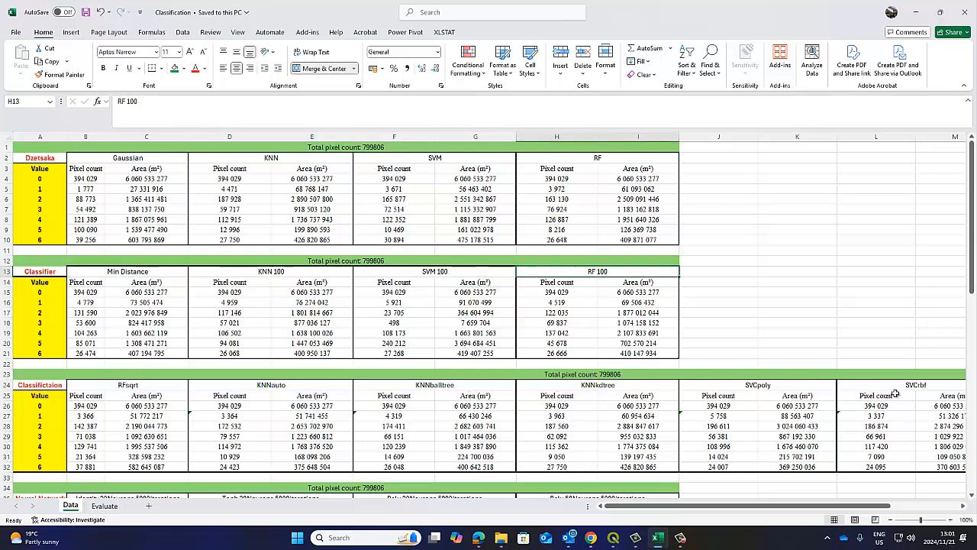
# Step: Review the Classifictaion, Neural Network, OTB and SCP tables, then select the total pixel count heading above the Dzetsaka table
pyautogui.moveTo(876, 504); pyautogui.dragTo(657, 503)
pyautogui.scroll(-5, 328, 412)
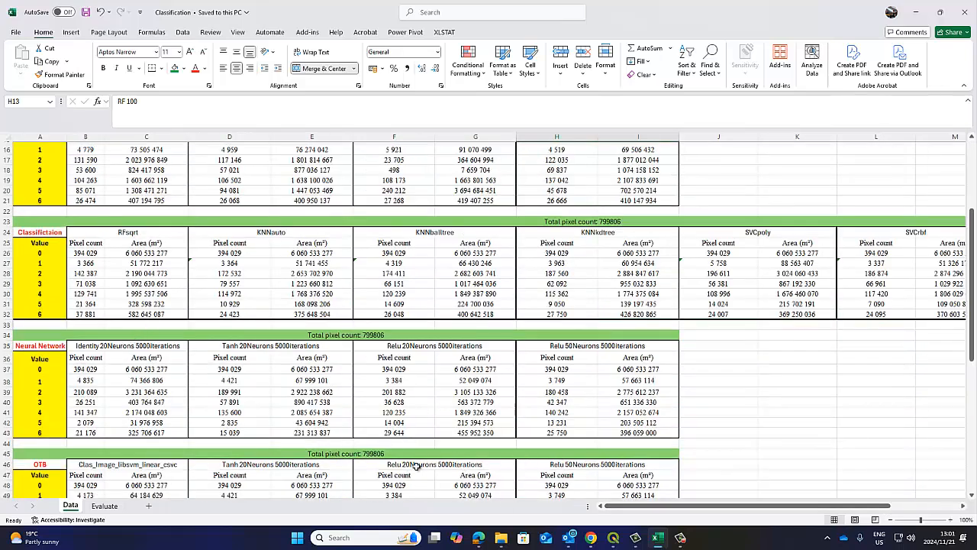
pyautogui.scroll(-6, 145, 458)
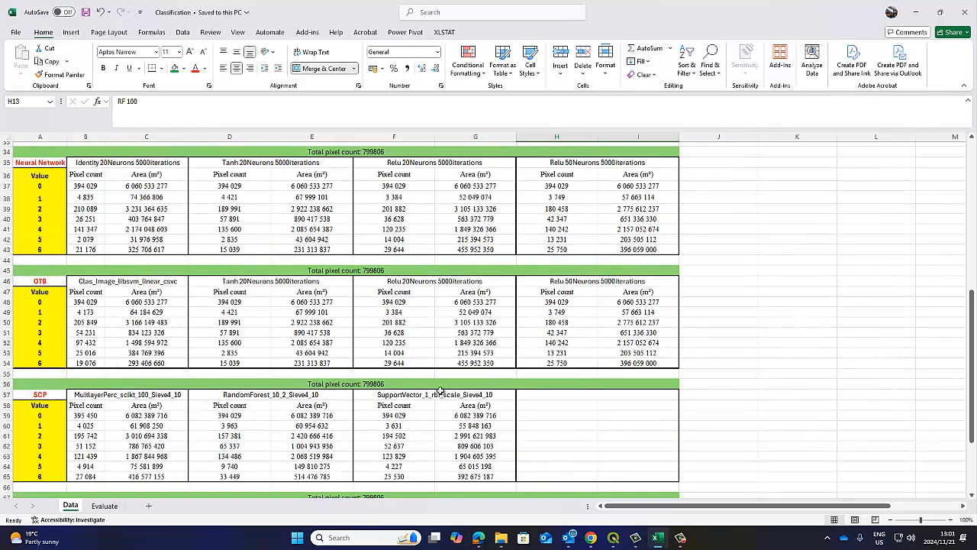
pyautogui.scroll(11, 440, 391)
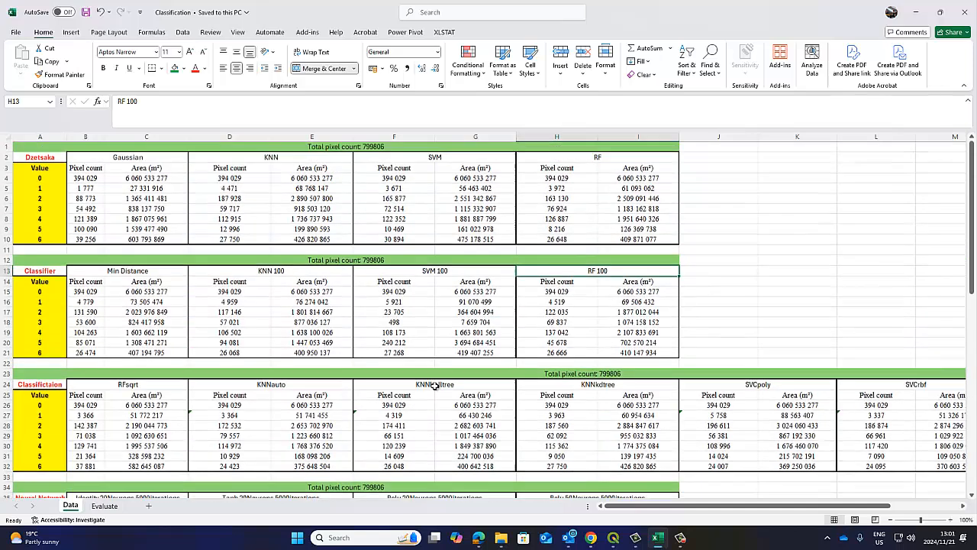
pyautogui.click(222, 150)
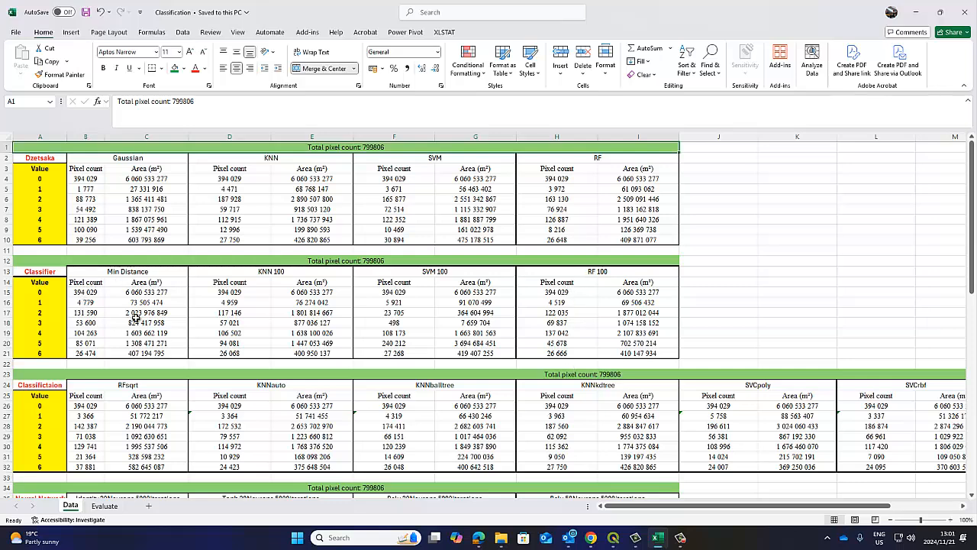
# Step: Change the Average table's label in cell A68 to "All"
pyautogui.scroll(-17, 130, 314)
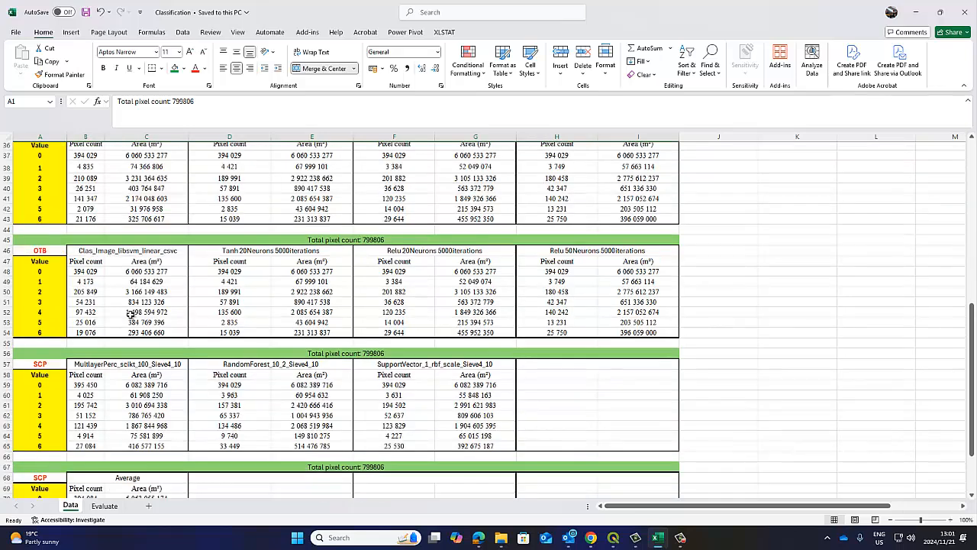
pyautogui.click(46, 326)
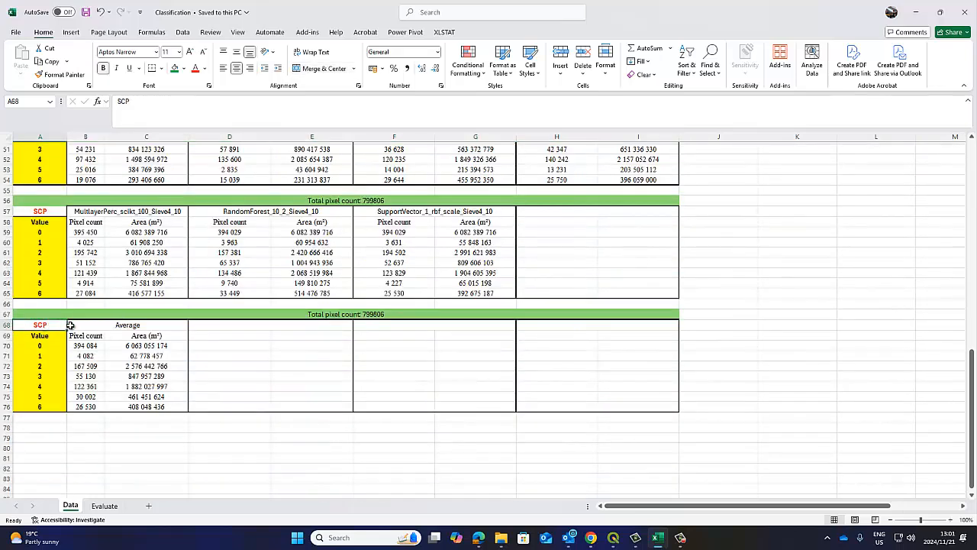
pyautogui.press('BackSpace')
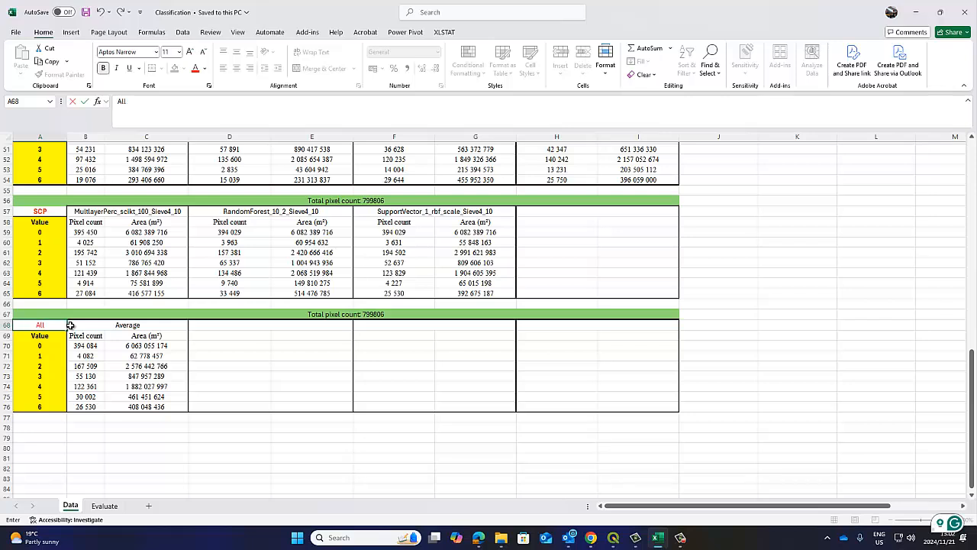
pyautogui.click(198, 388)
pyautogui.click(58, 327)
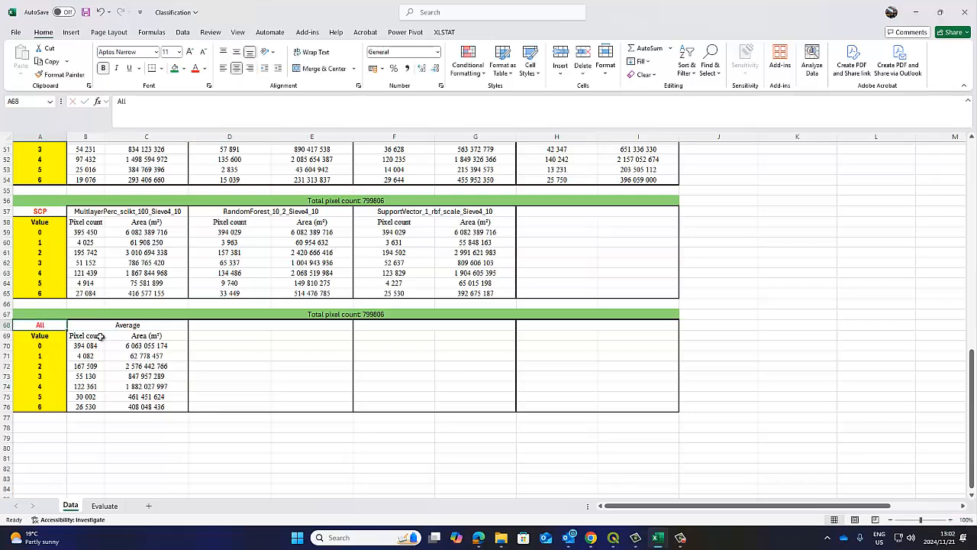
# Step: Inspect the averaging formula in cell B70 and trace its source cells through all tables, leaving the formula unchanged
pyautogui.click(135, 326)
pyautogui.doubleClick(84, 347)
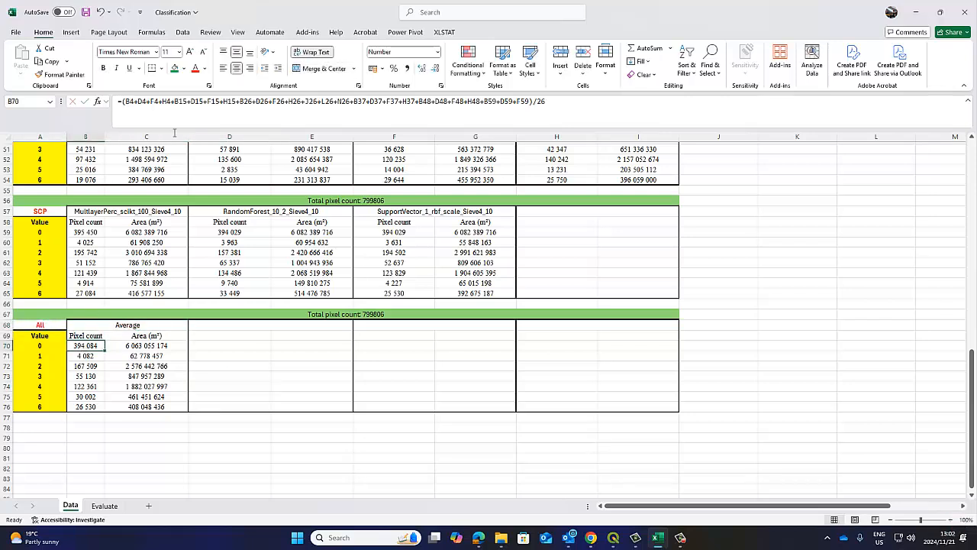
pyautogui.moveTo(972, 381); pyautogui.dragTo(972, 146)
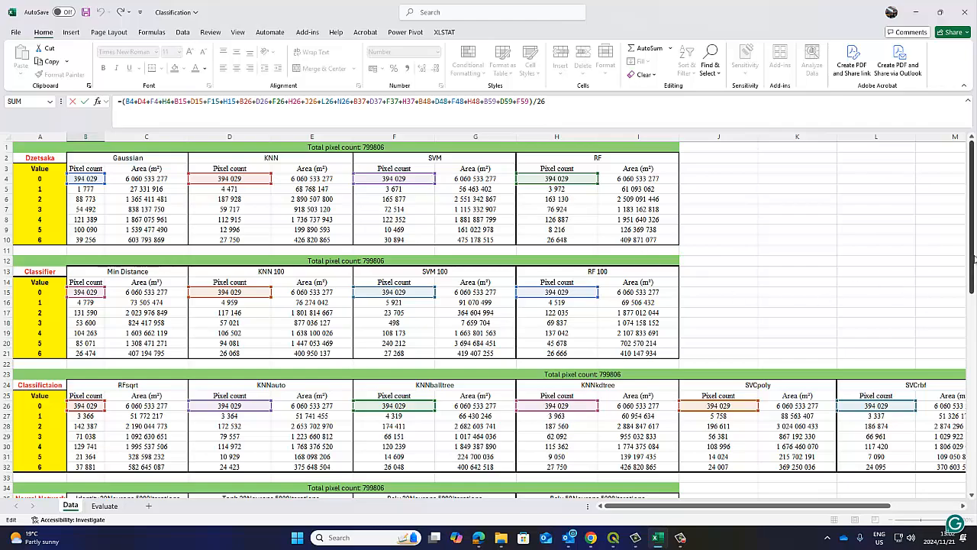
pyautogui.moveTo(974, 260); pyautogui.dragTo(955, 478)
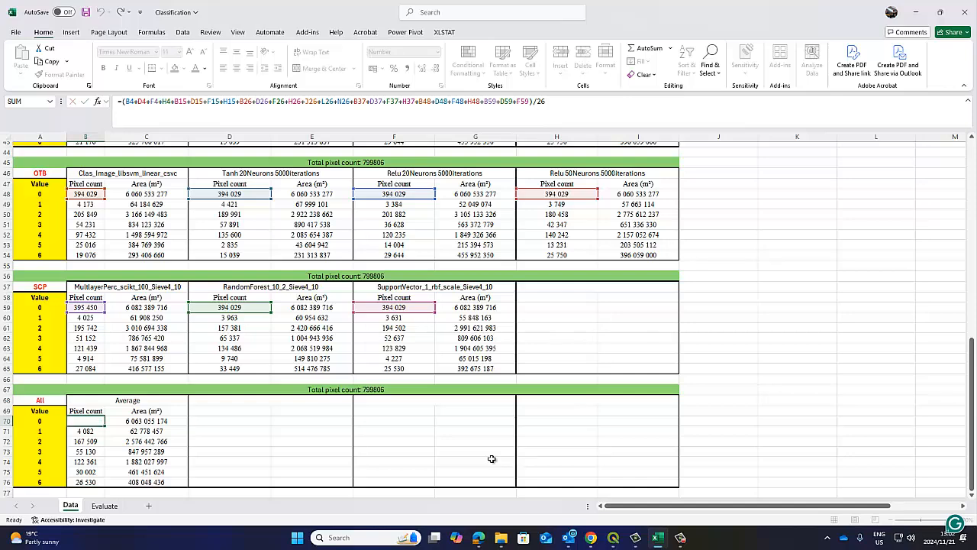
pyautogui.press('Escape')
pyautogui.scroll(-3, 86, 445)
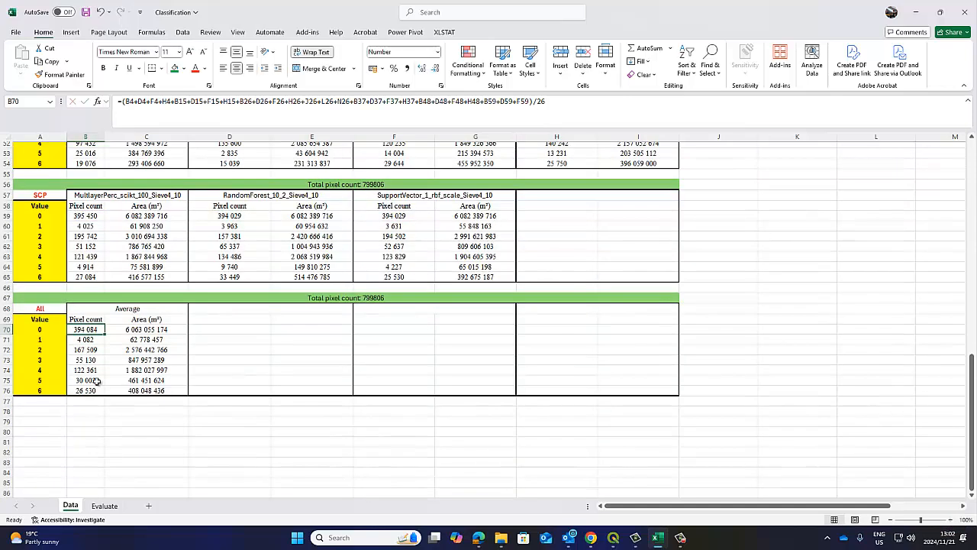
# Step: Examine the average pixel counts and their formulas for values 1 to 6 in cells B71 to B76
pyautogui.click(85, 340)
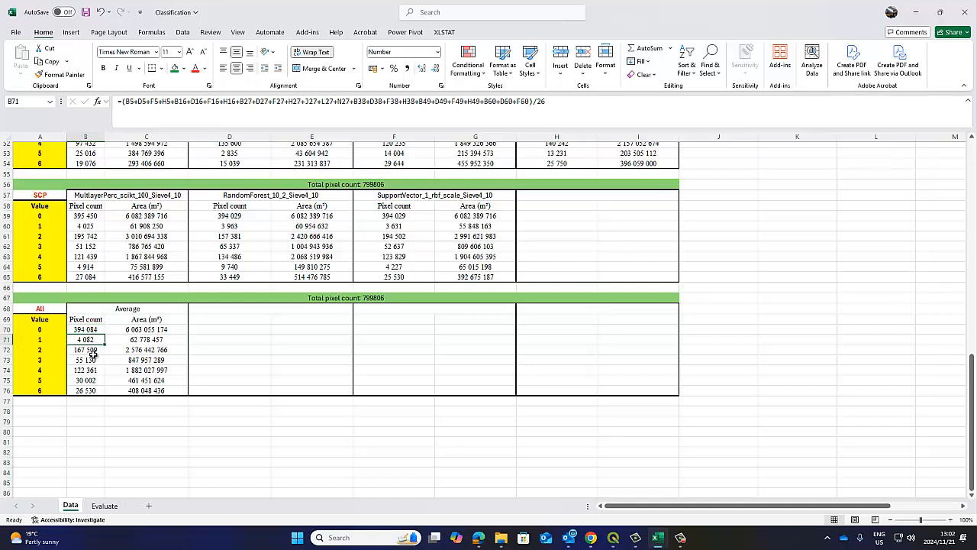
pyautogui.click(90, 350)
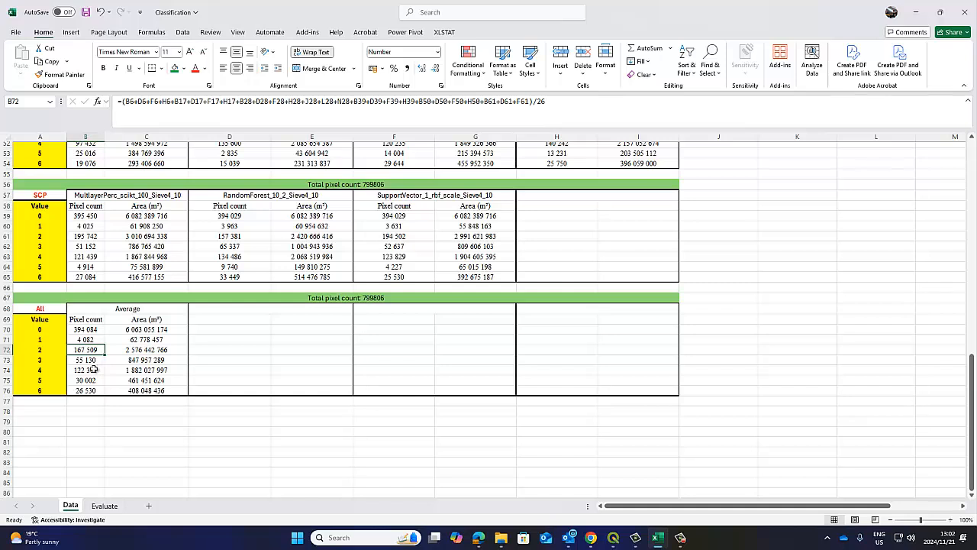
pyautogui.click(93, 361)
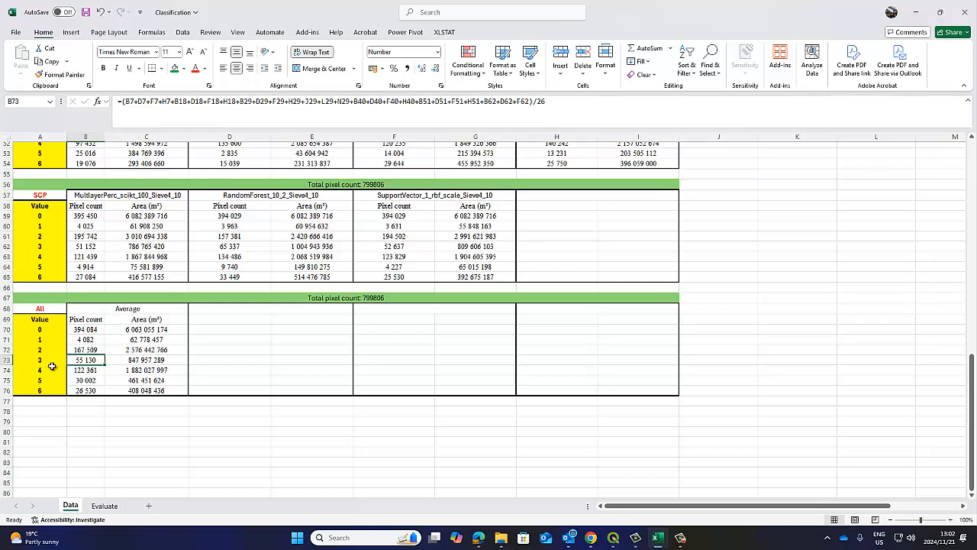
pyautogui.click(81, 371)
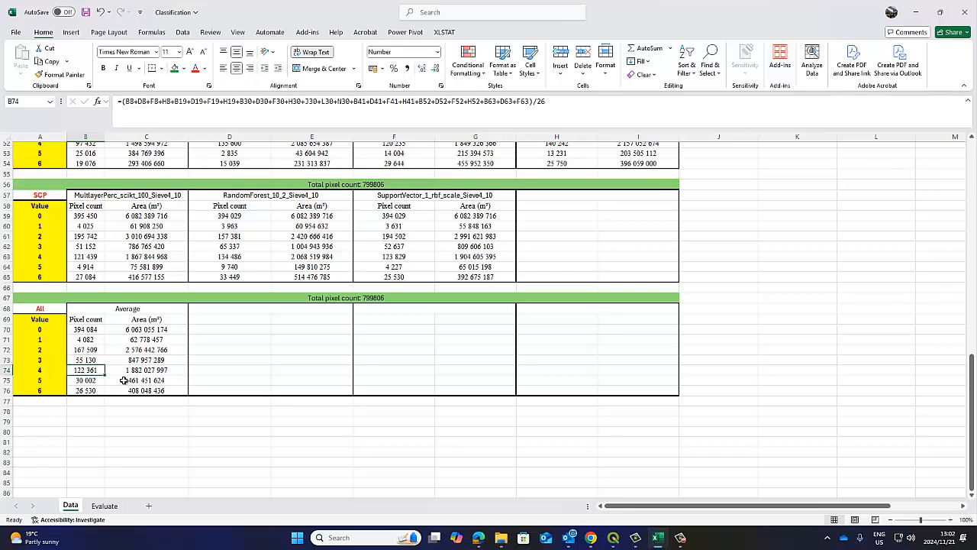
pyautogui.click(51, 371)
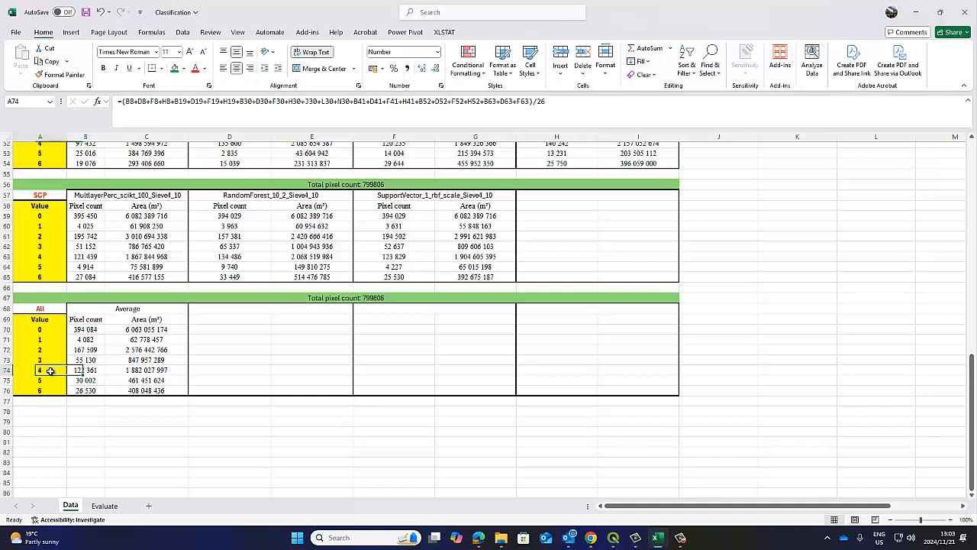
pyautogui.click(84, 380)
pyautogui.click(50, 380)
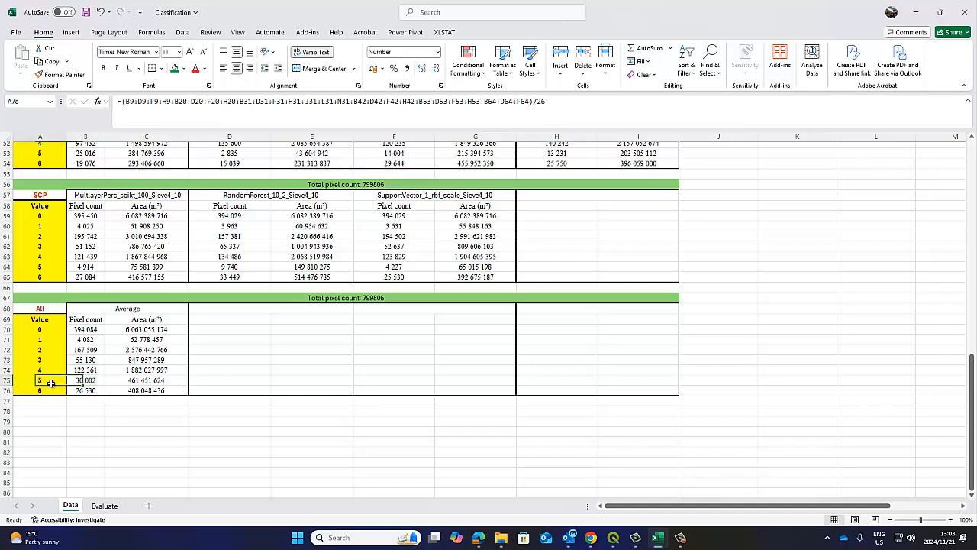
pyautogui.click(84, 390)
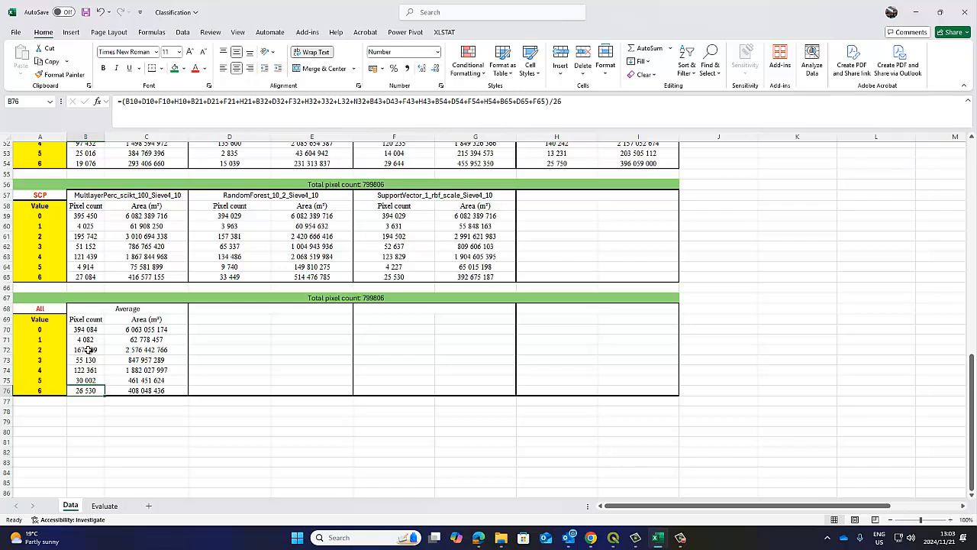
# Step: Select the value 0 averages in B70:C70 and the value 2 average pixel count in B72, then switch to QGIS
pyautogui.moveTo(84, 329); pyautogui.dragTo(138, 329)
pyautogui.click(84, 350)
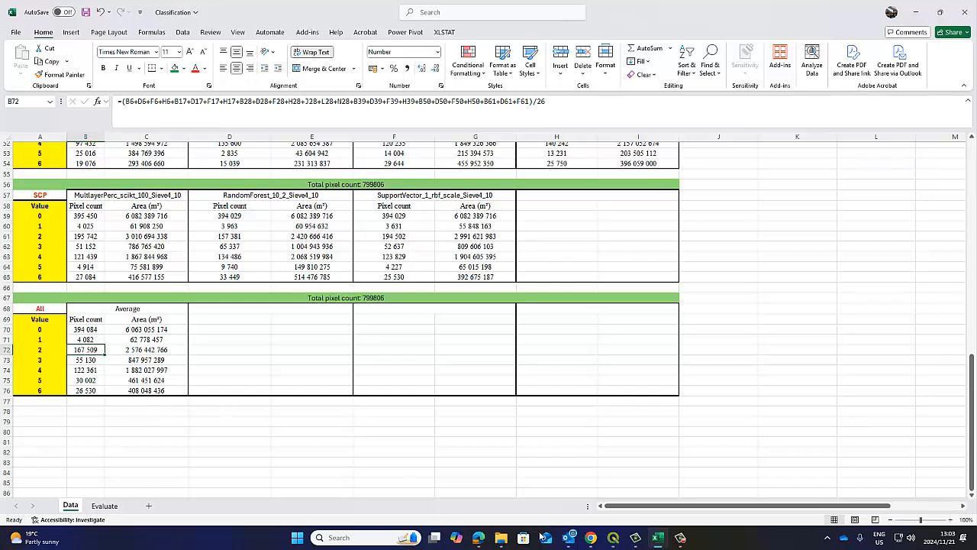
pyautogui.click(615, 538)
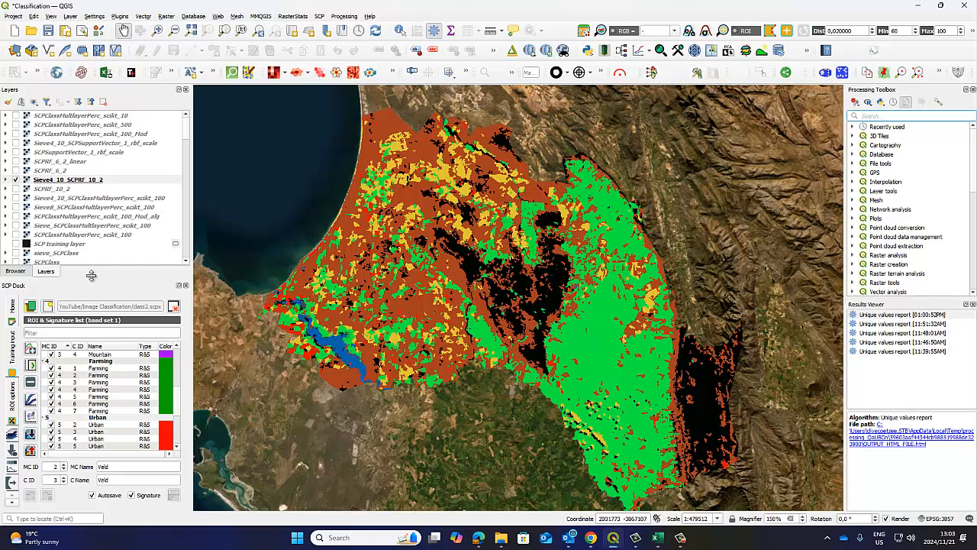
# Step: Hide the Sieve4_10_SCPRF_10_2 layer in QGIS to reveal the imagery beneath, then switch back to the Excel Classification workbook
pyautogui.click(16, 180)
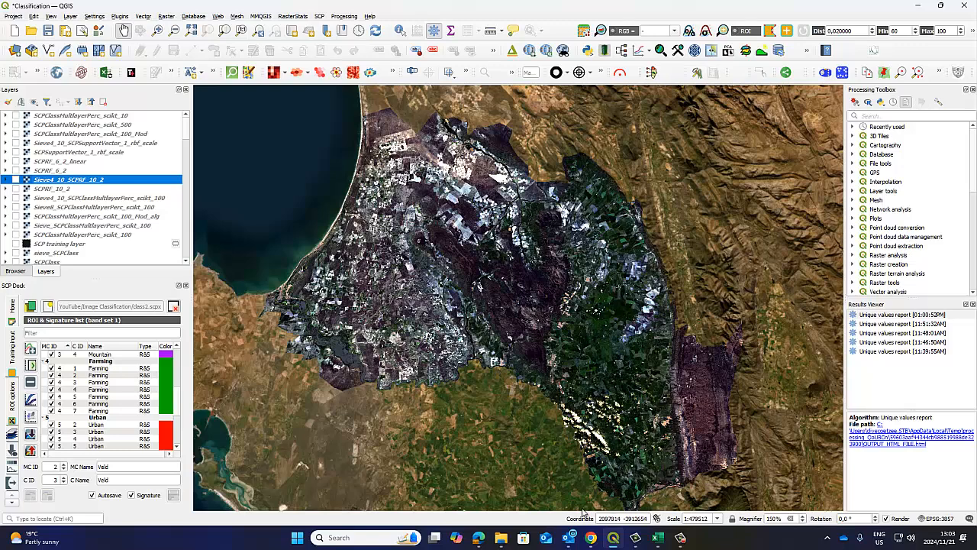
pyautogui.click(635, 538)
pyautogui.click(638, 543)
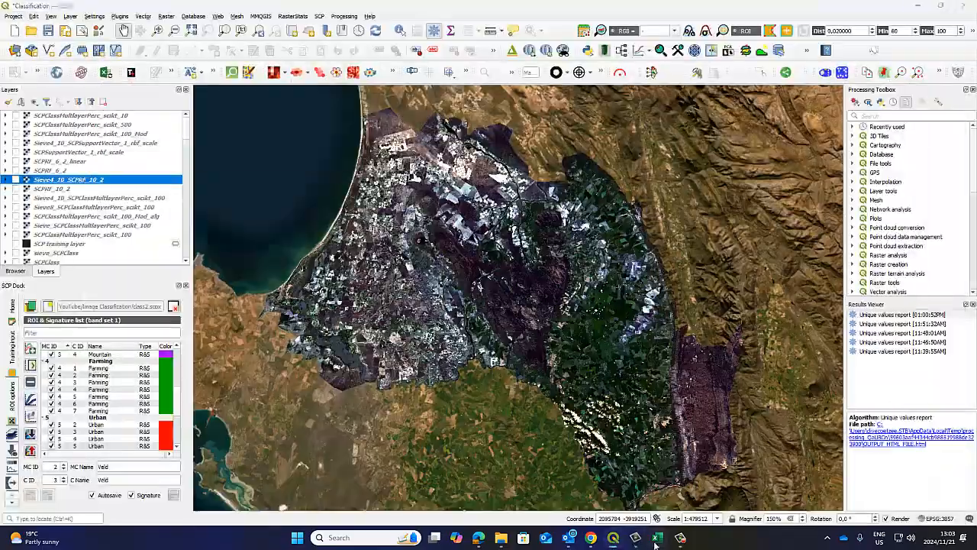
pyautogui.click(657, 539)
# Step: Compare the average pixel counts for values 2, 4 and 5, and review the average areas in C71:C76
pyautogui.click(90, 370)
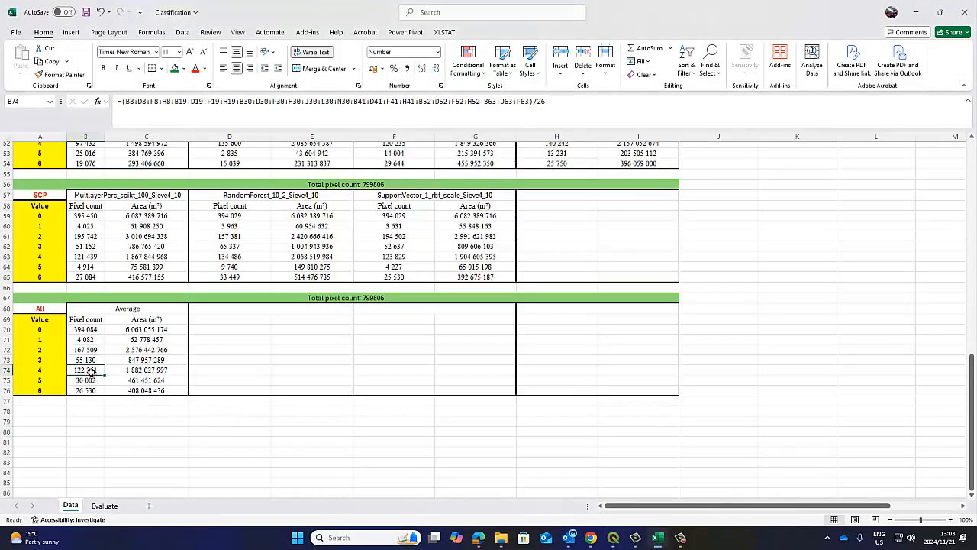
pyautogui.click(93, 350)
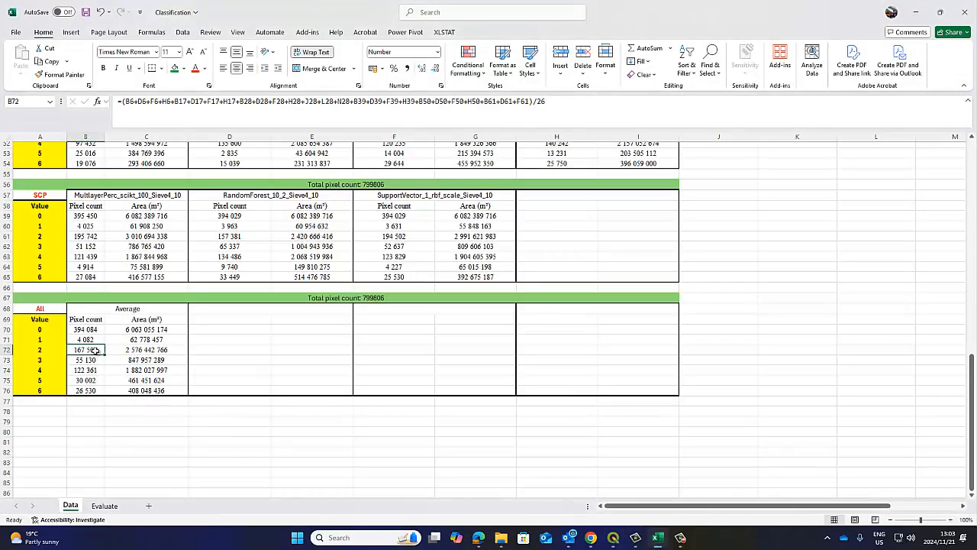
pyautogui.click(90, 370)
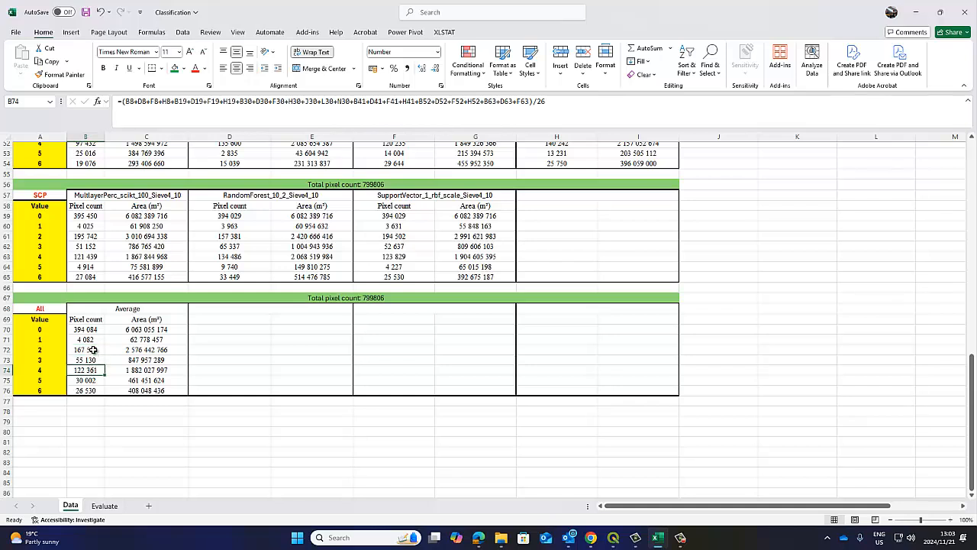
pyautogui.click(92, 350)
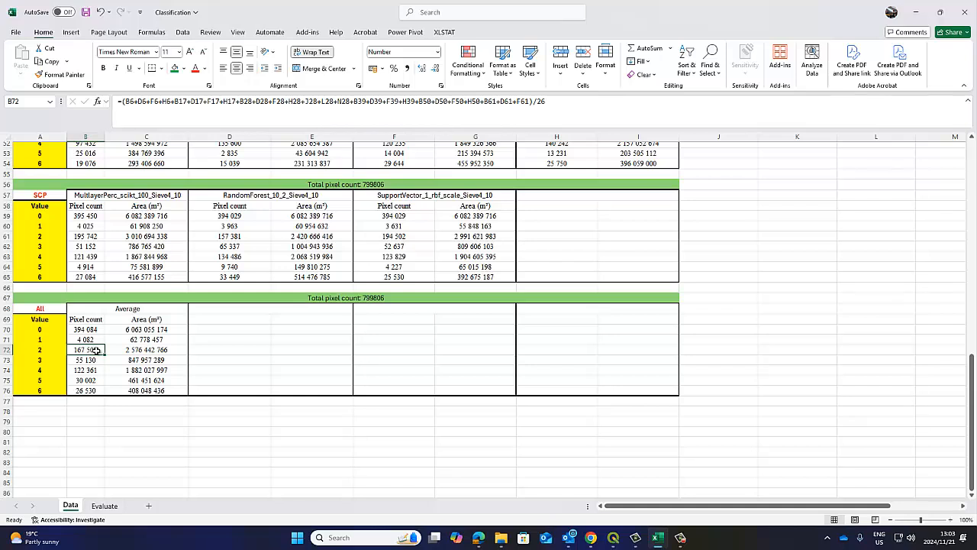
pyautogui.click(85, 372)
pyautogui.click(92, 349)
pyautogui.click(94, 370)
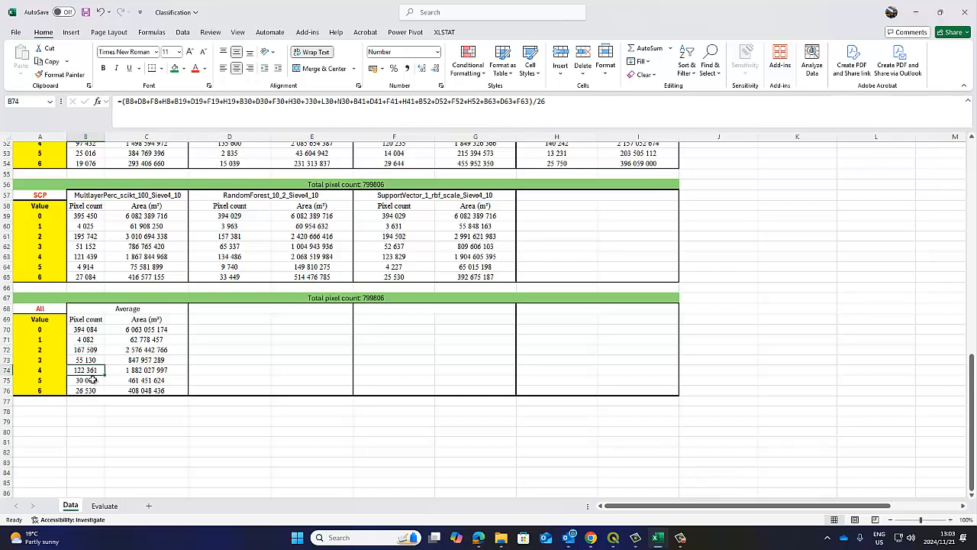
pyautogui.click(92, 379)
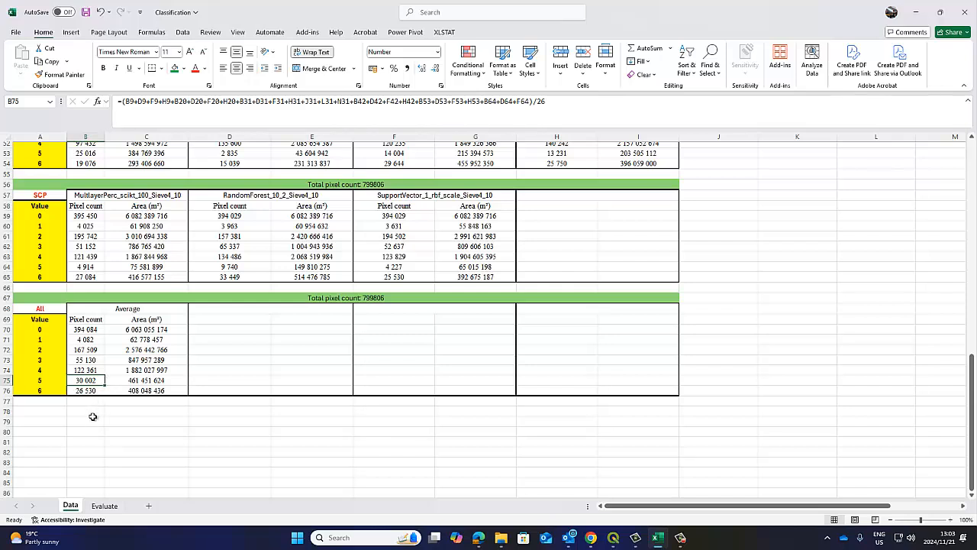
pyautogui.click(81, 329)
pyautogui.moveTo(141, 339); pyautogui.dragTo(138, 387)
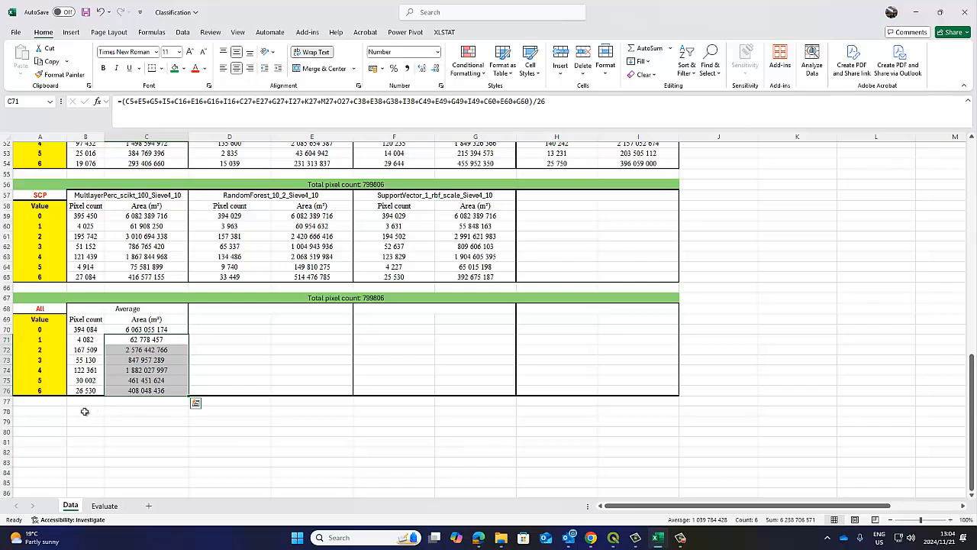
pyautogui.click(85, 412)
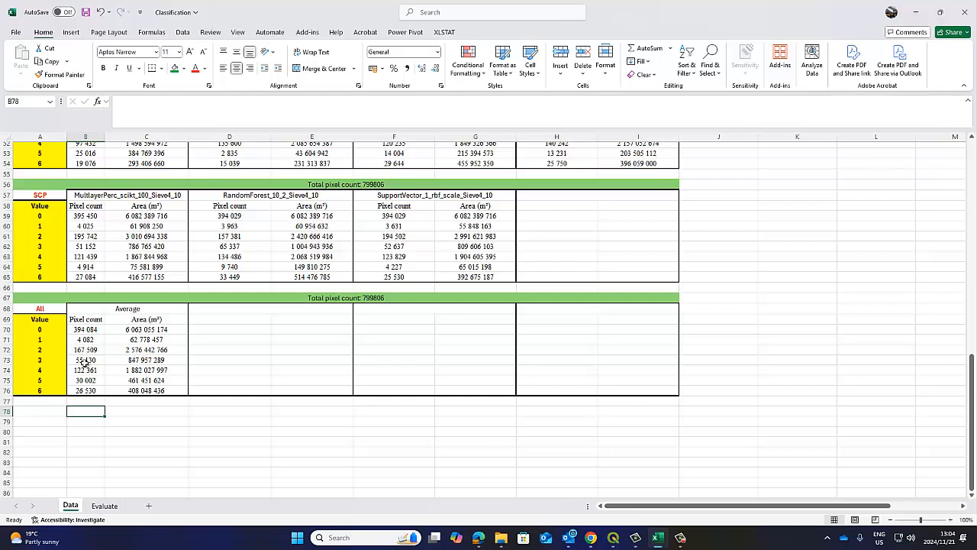
pyautogui.write('=')
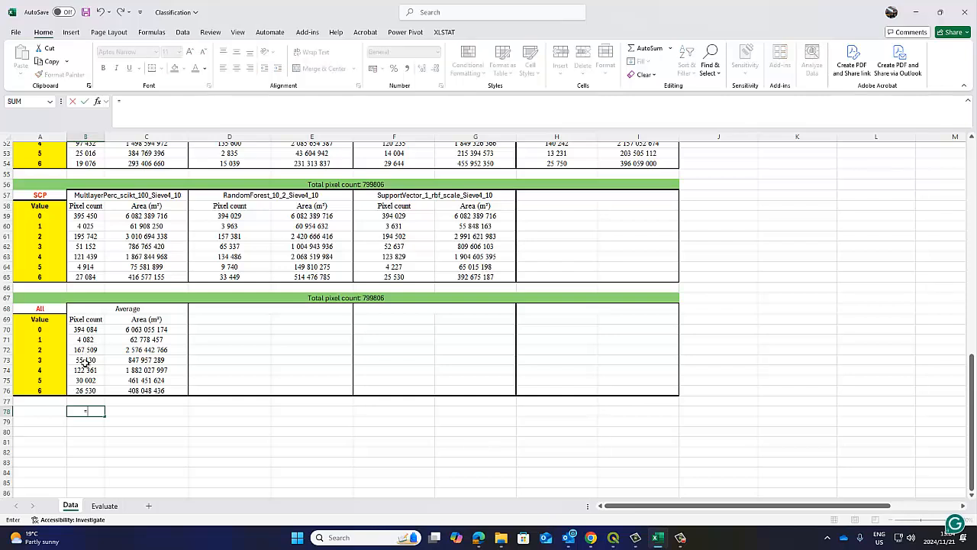
pyautogui.click(89, 339)
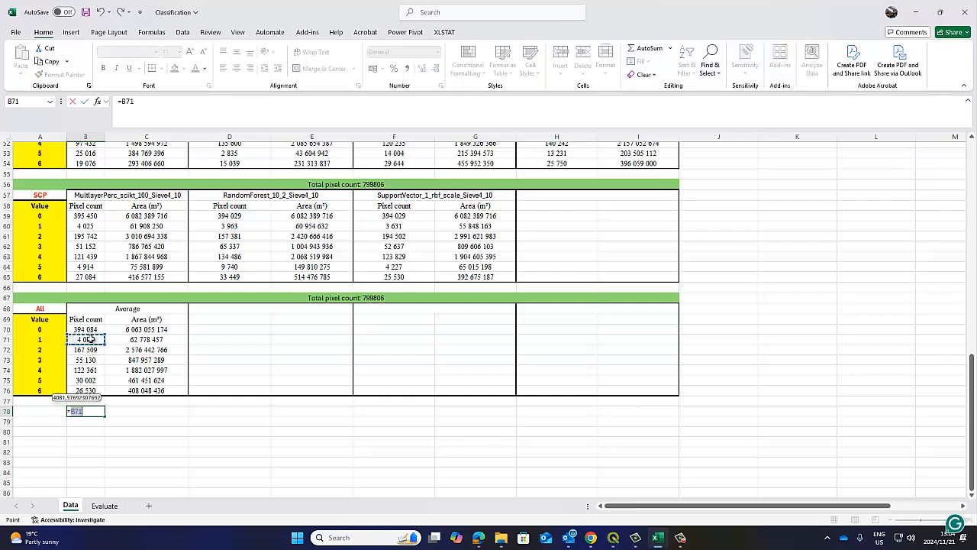
pyautogui.write('?(sum(')
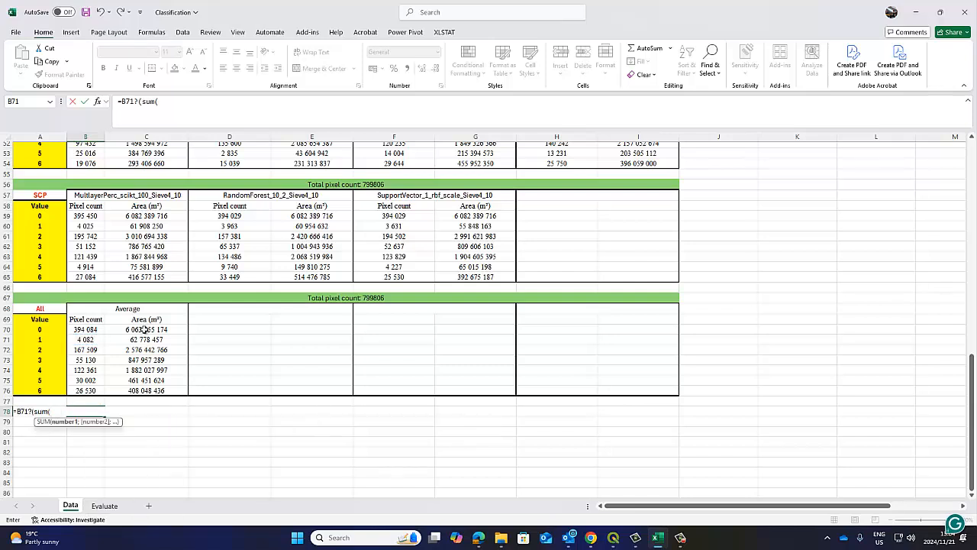
pyautogui.moveTo(141, 339); pyautogui.dragTo(141, 390)
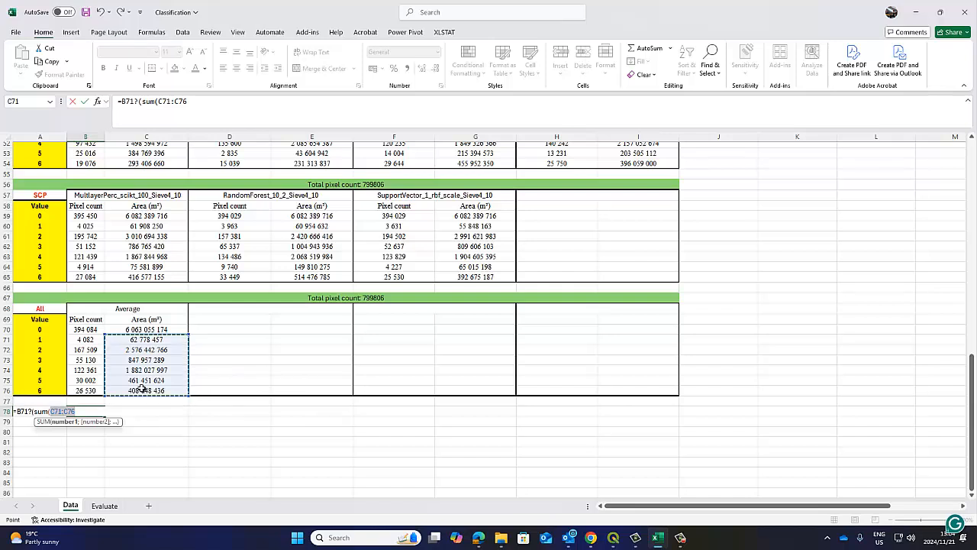
pyautogui.write(')')
pyautogui.press('Return')
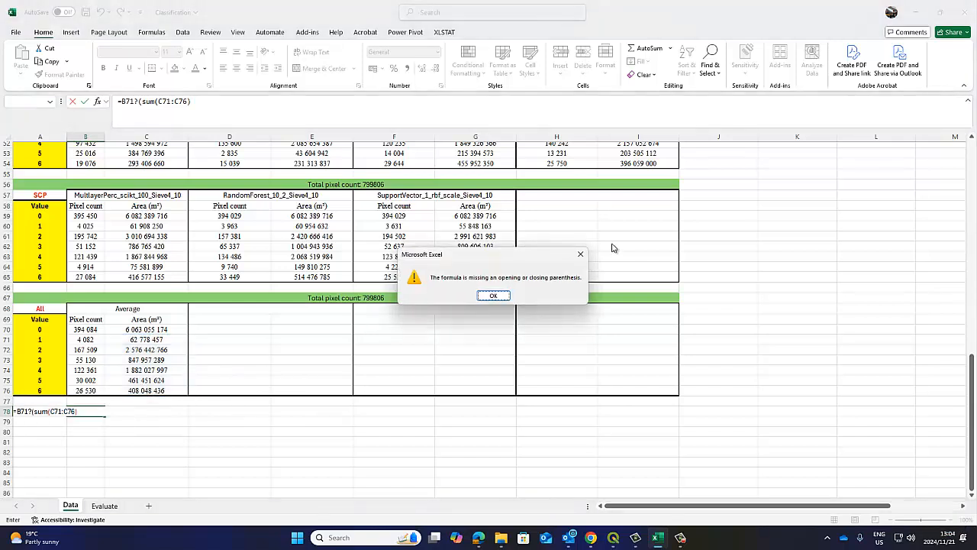
pyautogui.click(489, 296)
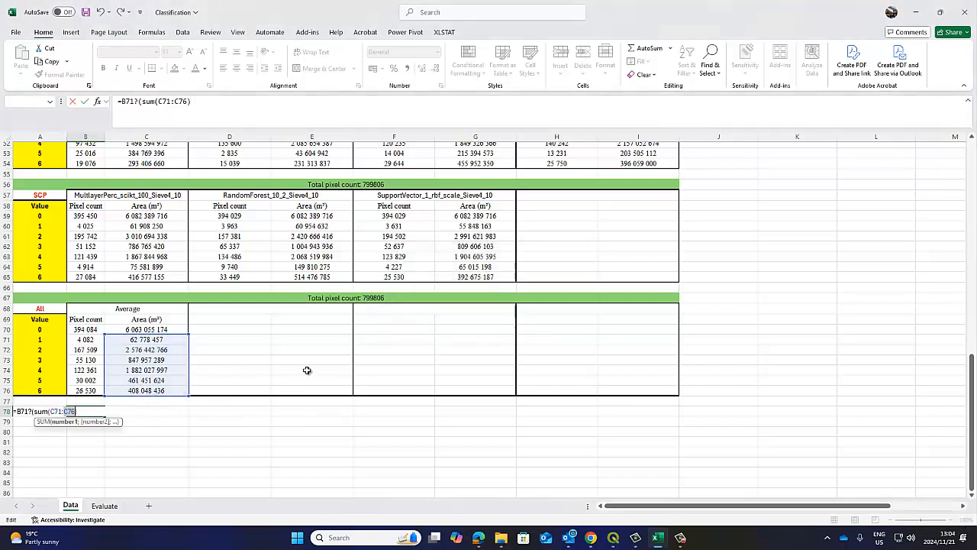
pyautogui.click(139, 101)
pyautogui.press('BackSpace')
pyautogui.write('/')
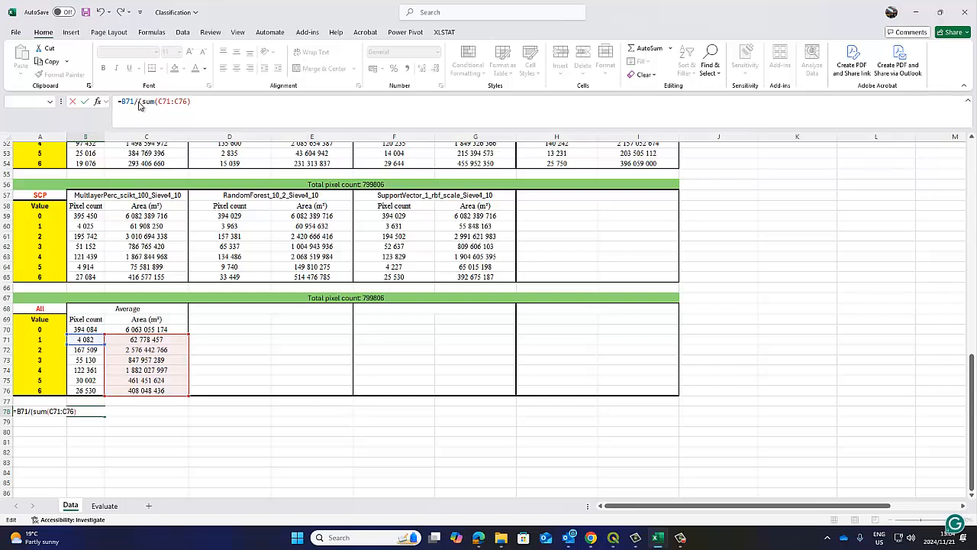
pyautogui.press('Return')
pyautogui.click(515, 306)
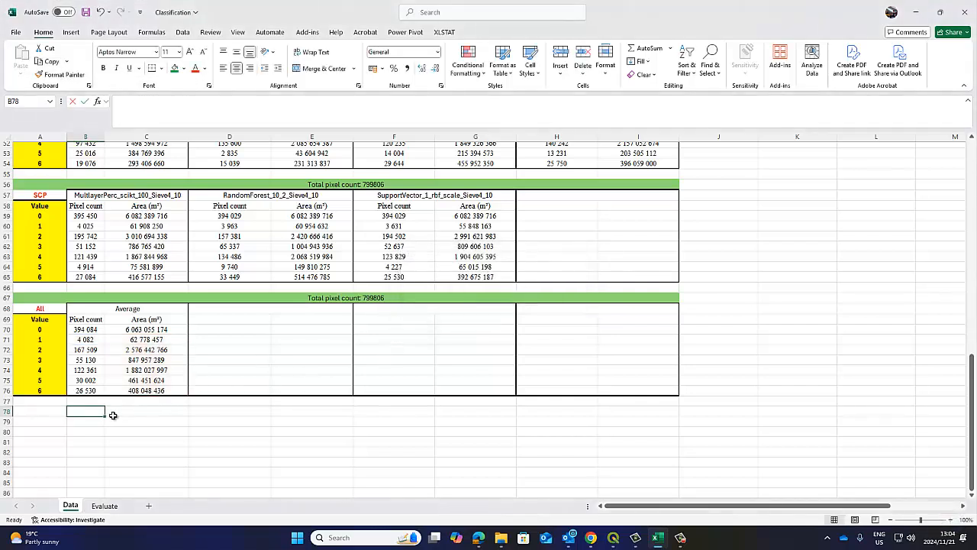
# Step: Enter the formula =B71/SUM(C71:C76) in cell B78 below the Average table
pyautogui.write('=')
pyautogui.click(84, 340)
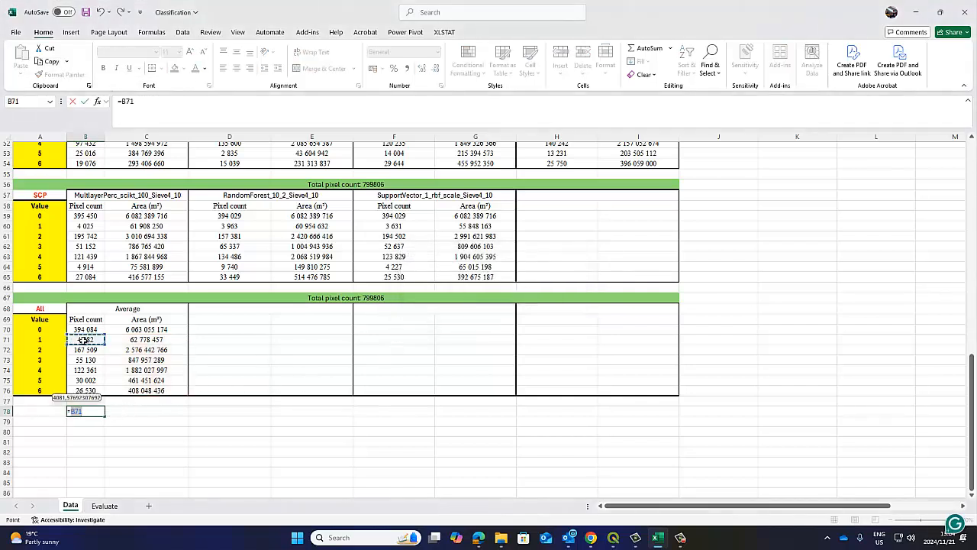
pyautogui.write('/')
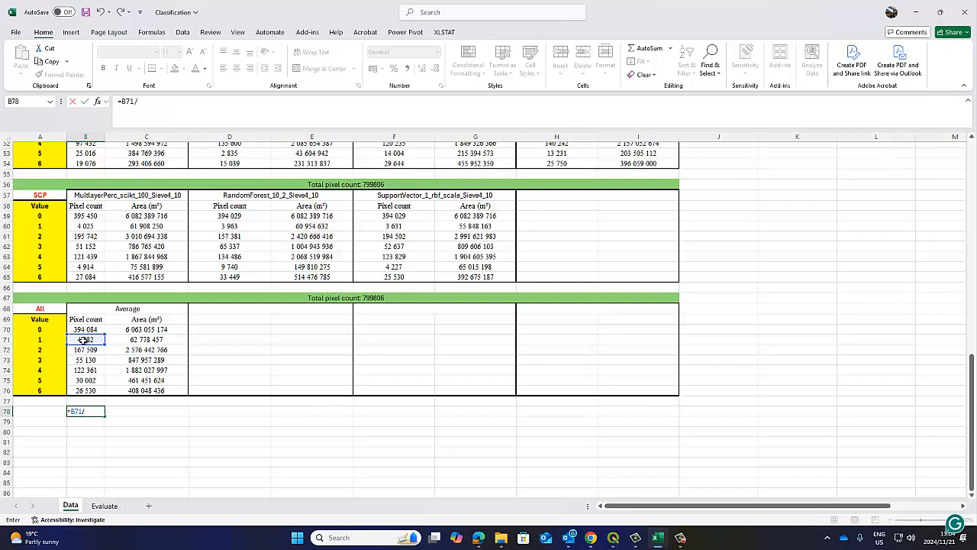
pyautogui.write('sum(')
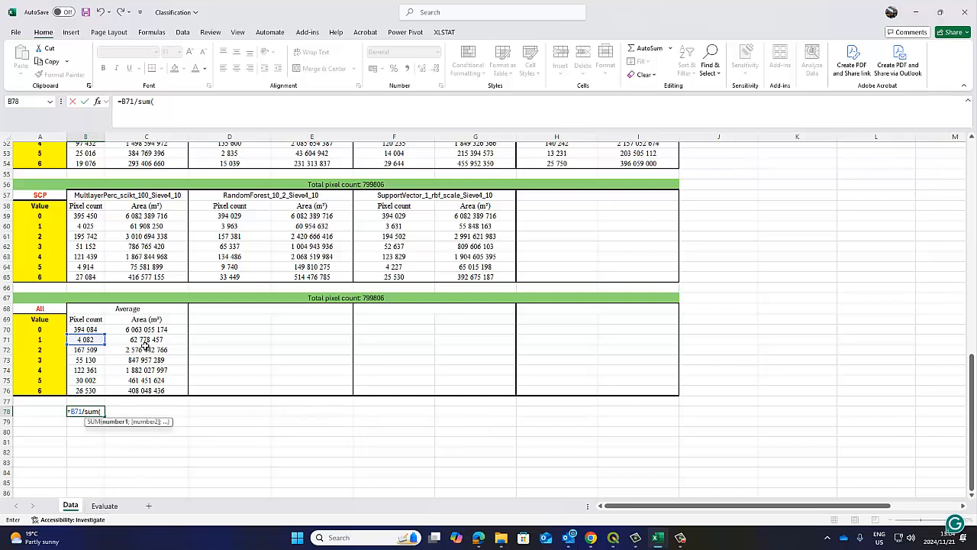
pyautogui.moveTo(146, 339); pyautogui.dragTo(138, 388)
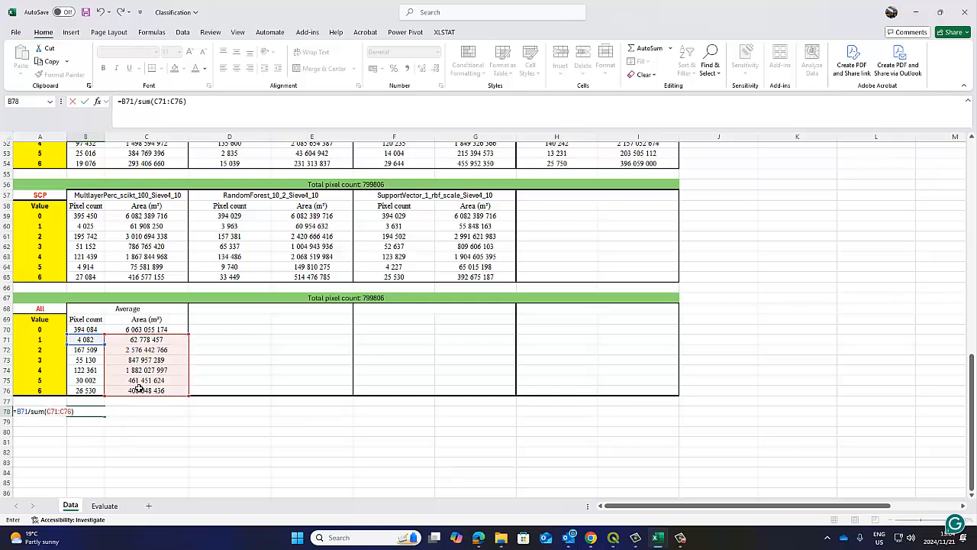
pyautogui.press('Return')
# Step: Extend the formula in cell B78 with *100 to express the ratio as a percentage
pyautogui.click(103, 411)
pyautogui.rightClick(104, 411)
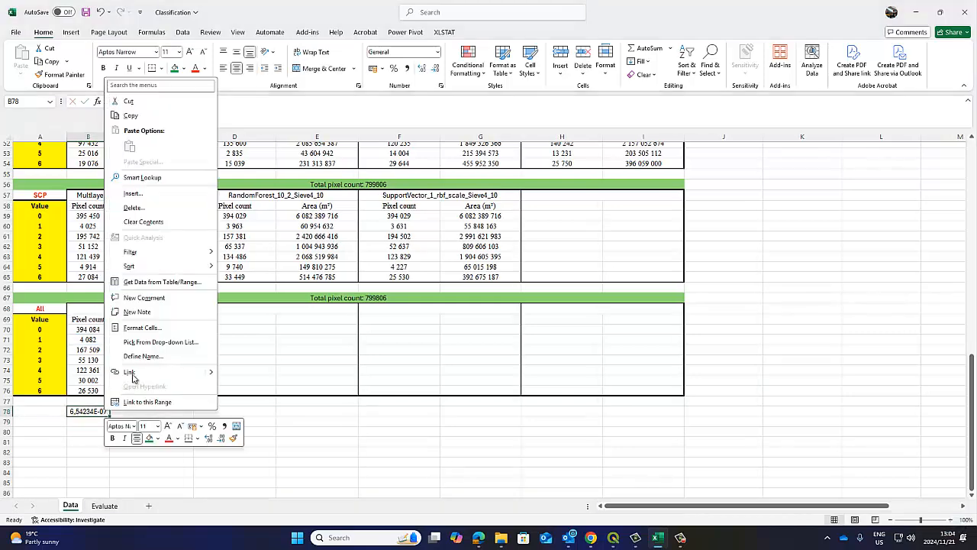
pyautogui.click(223, 105)
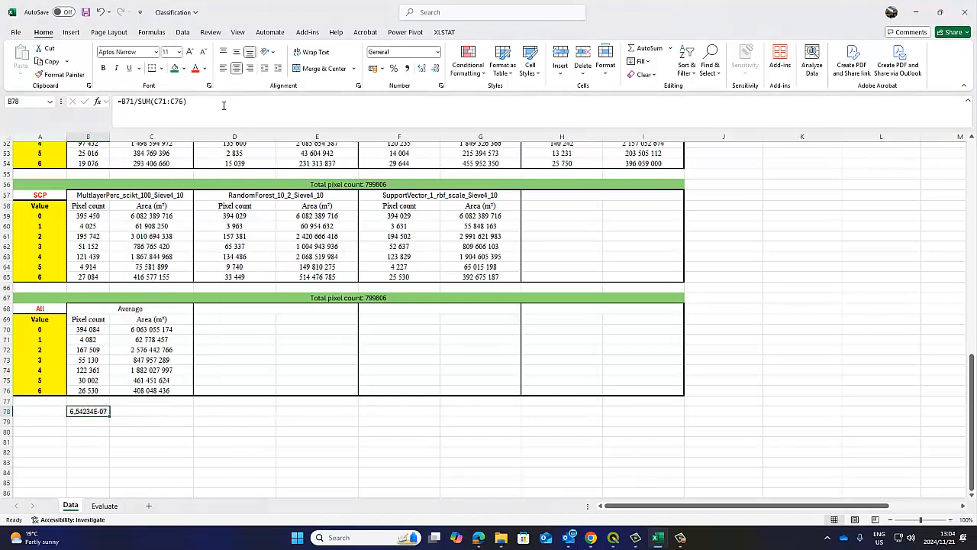
pyautogui.click(201, 104)
pyautogui.write('*100')
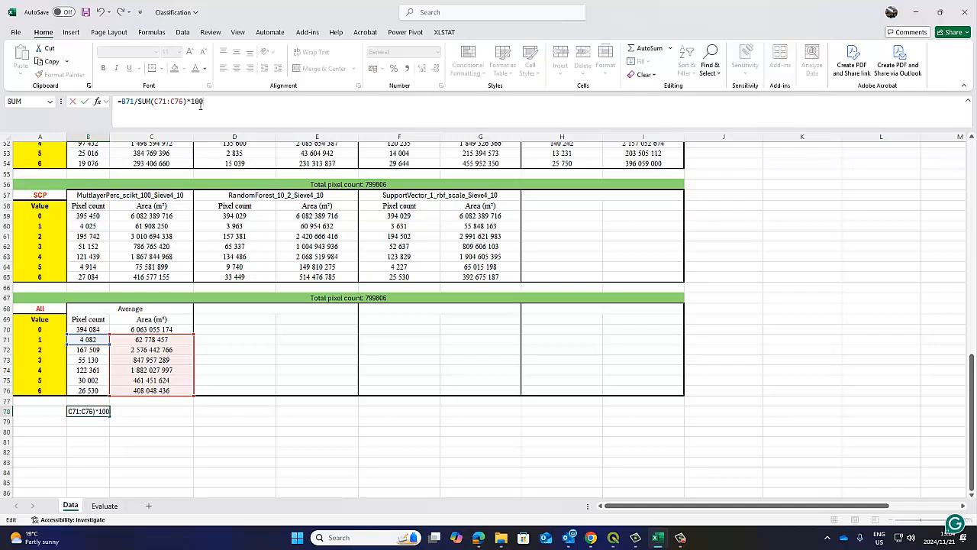
pyautogui.press('Return')
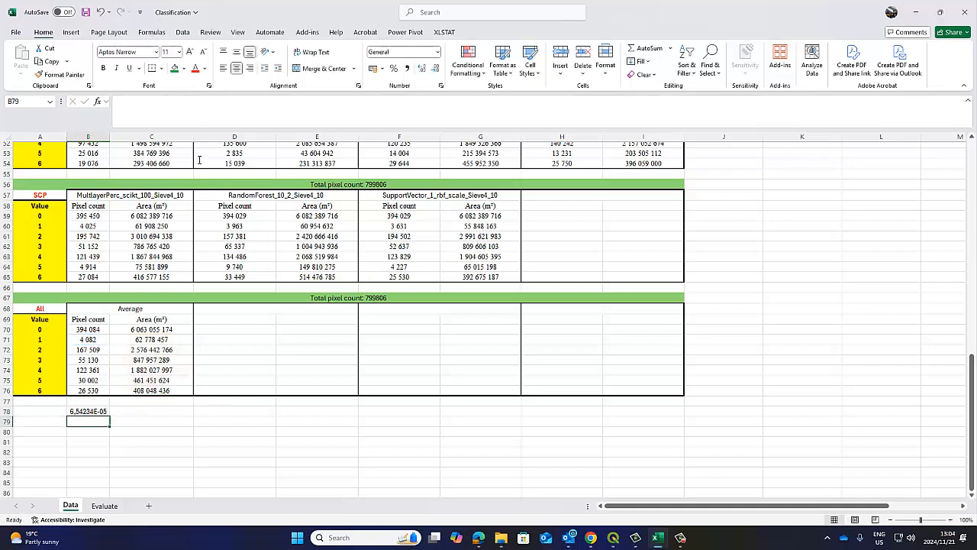
# Step: Format cell B78 as a Number with six decimal places
pyautogui.click(99, 410)
pyautogui.rightClick(101, 413)
pyautogui.click(134, 325)
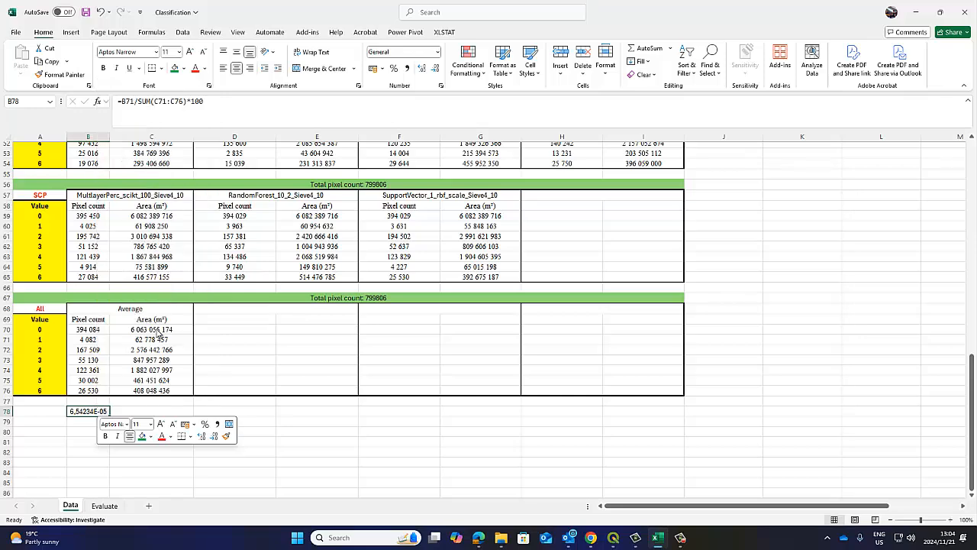
pyautogui.click(22, 221)
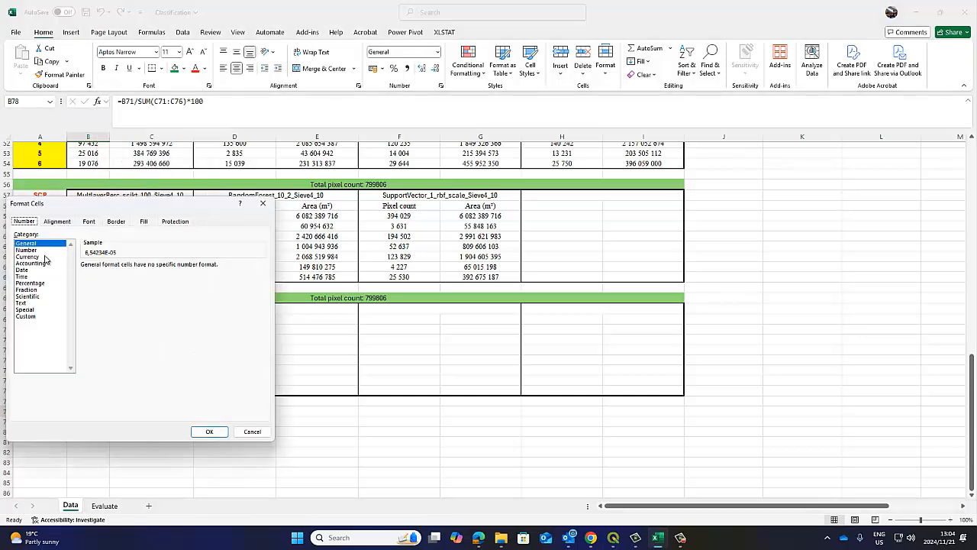
pyautogui.click(38, 249)
pyautogui.click(151, 264)
pyautogui.click(151, 264)
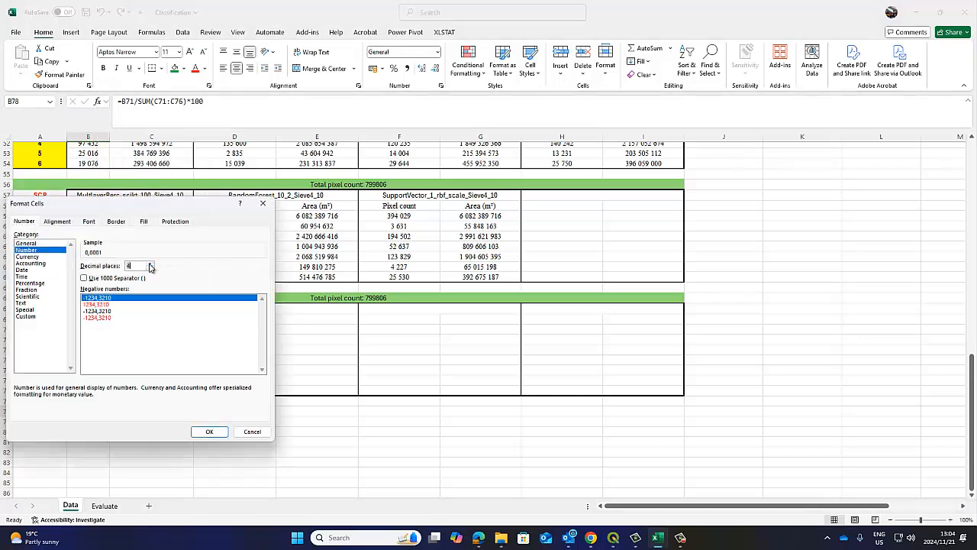
pyautogui.click(150, 263)
pyautogui.click(150, 263)
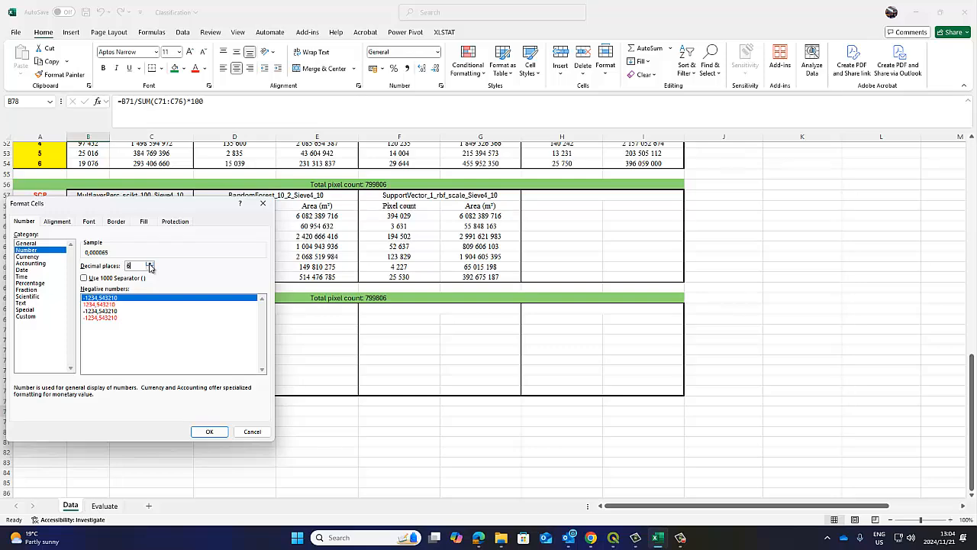
pyautogui.click(210, 432)
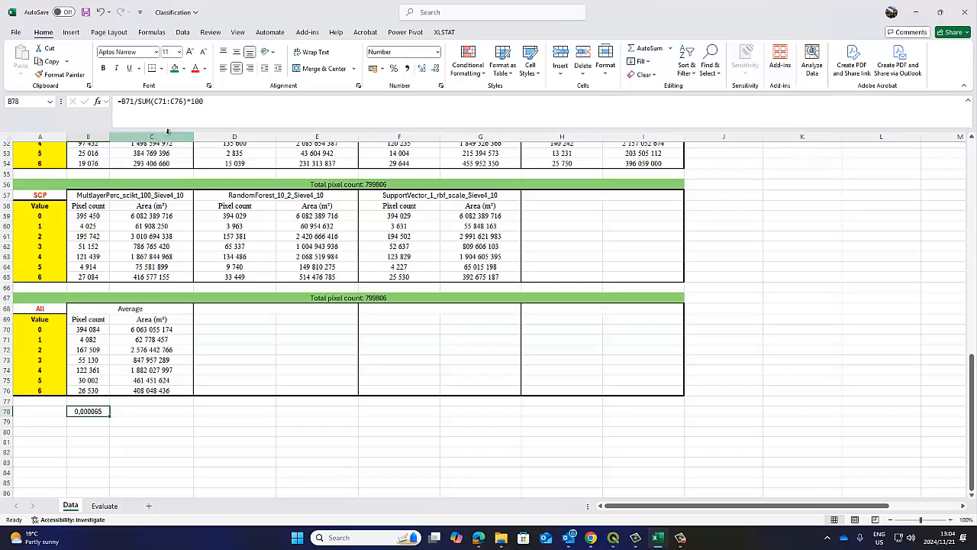
# Step: Lock the row references of the SUM range in cell B78 as C$71:C$76 and reselect the cell
pyautogui.click(158, 101)
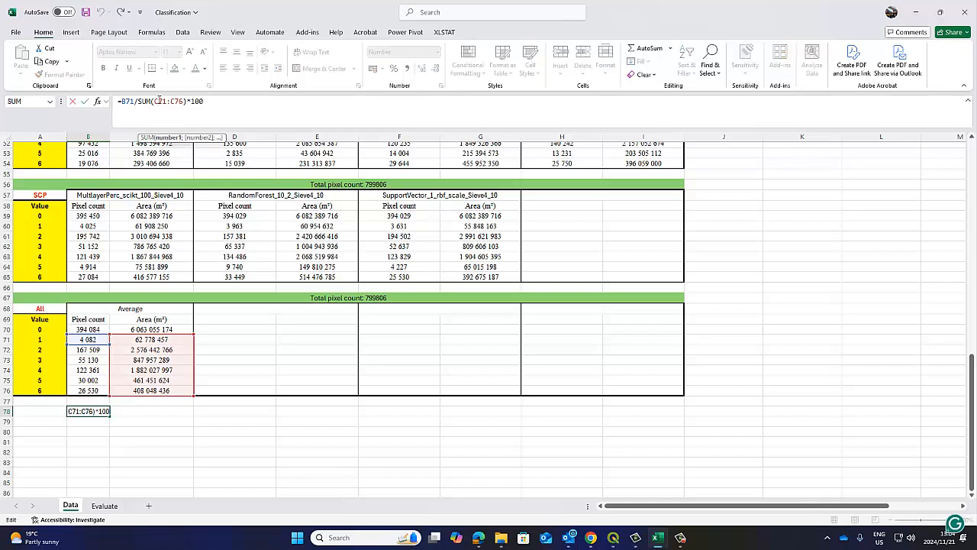
pyautogui.write('$')
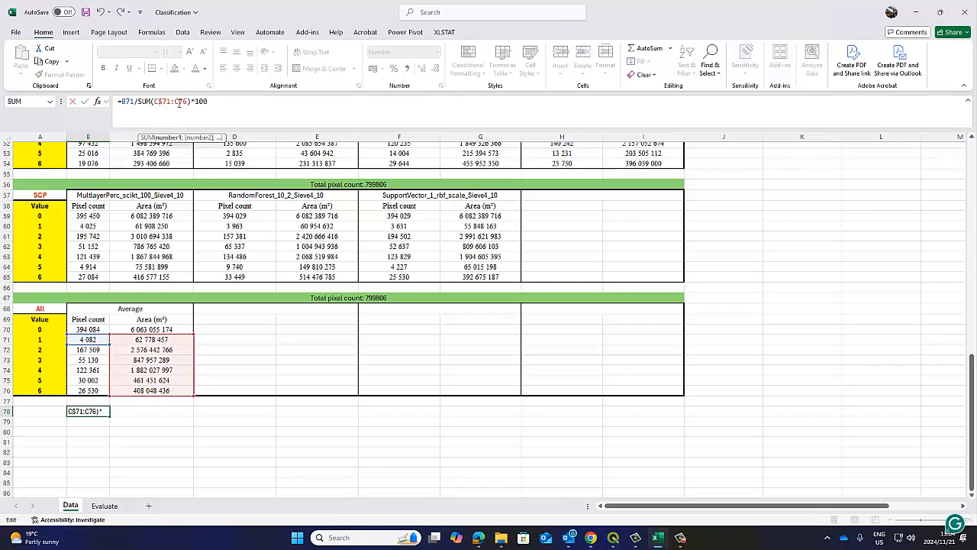
pyautogui.click(181, 101)
pyautogui.write('$')
pyautogui.press('Return')
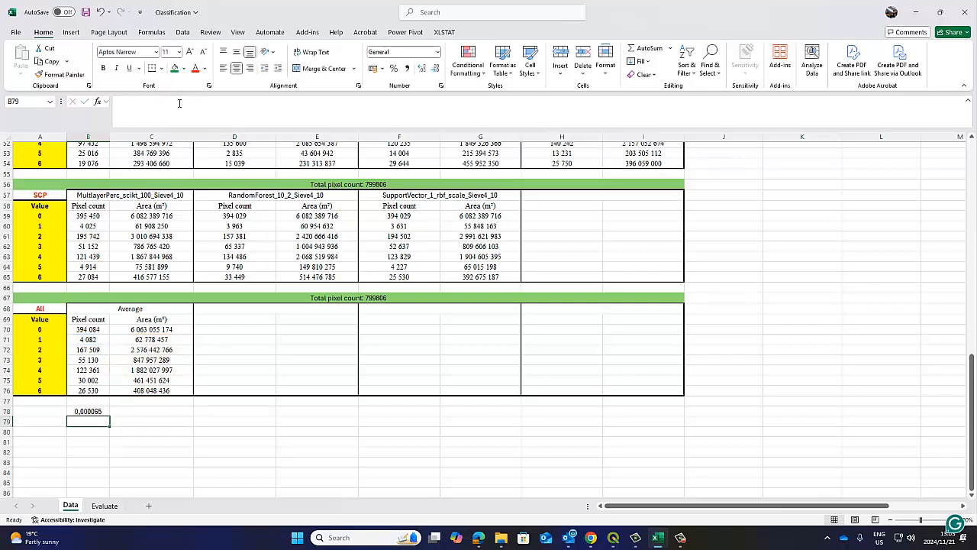
pyautogui.click(95, 413)
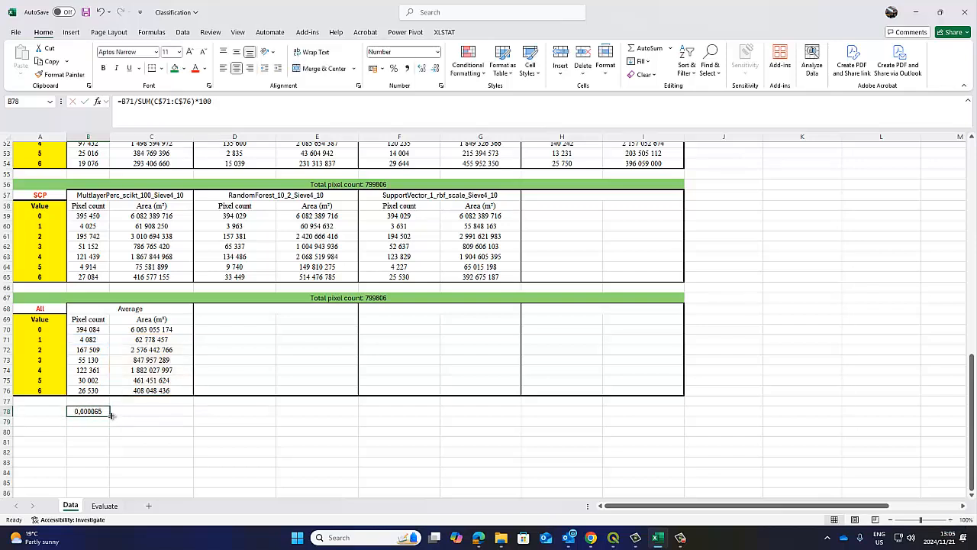
# Step: Fill the percentage formula from cell B78 down to B83 and check the references in B78 and B79
pyautogui.moveTo(111, 415); pyautogui.dragTo(115, 466)
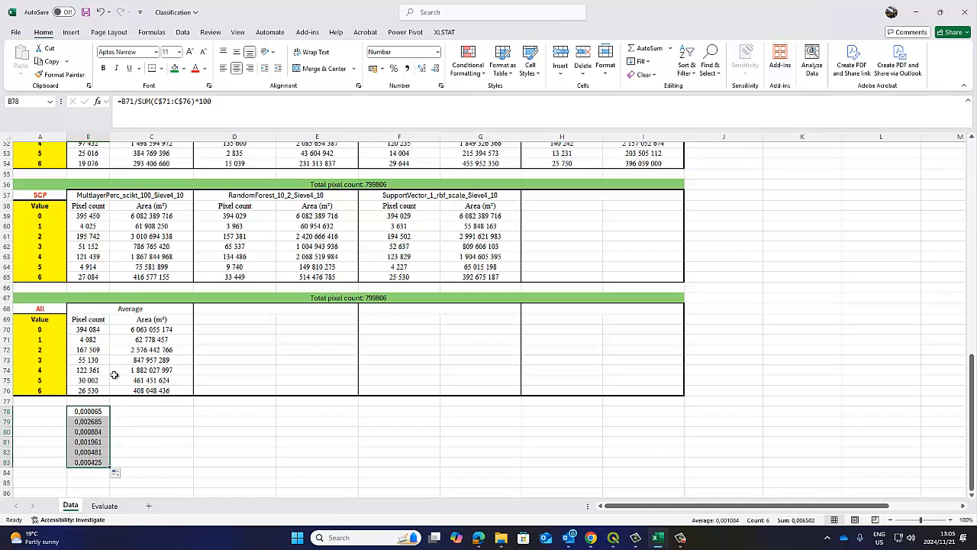
pyautogui.click(90, 412)
pyautogui.click(150, 101)
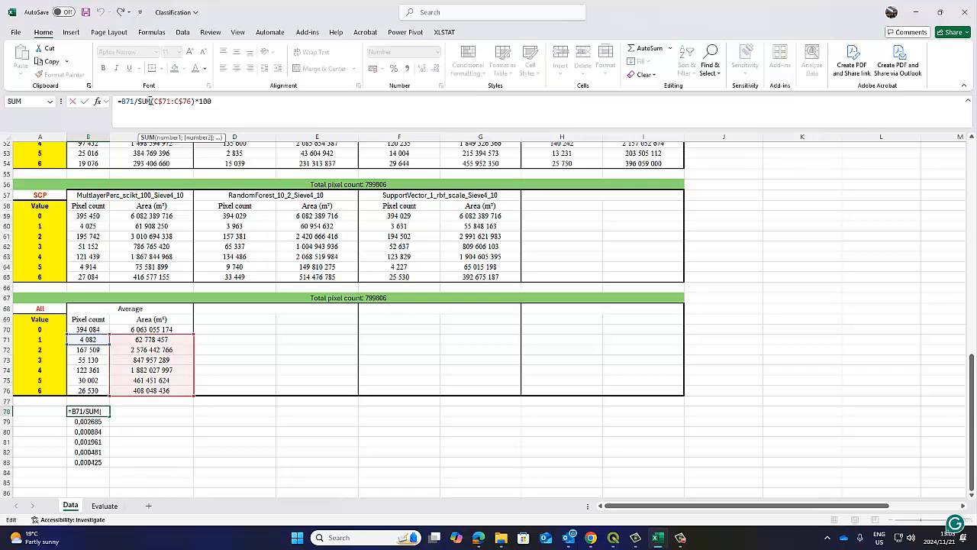
pyautogui.hotkey('ctrl', 'Return')
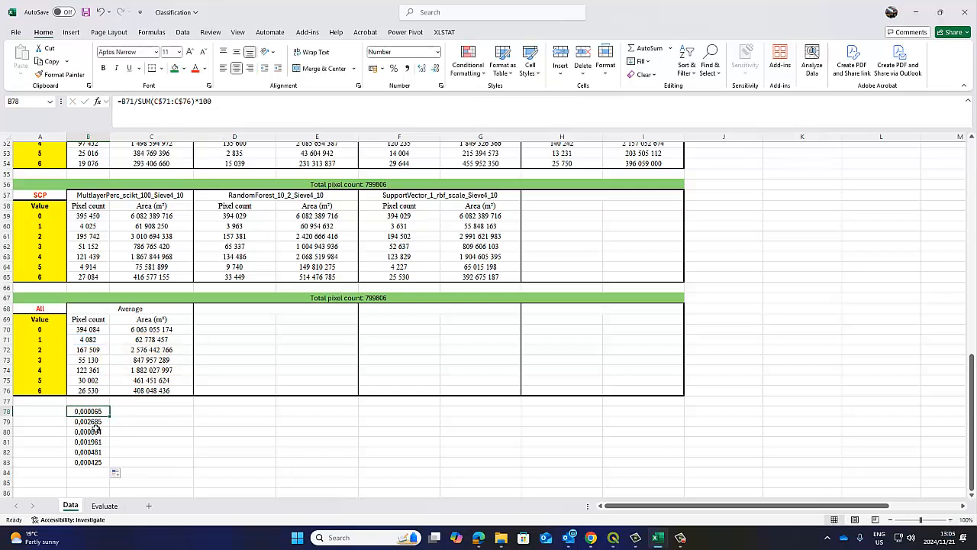
pyautogui.press('Down')
pyautogui.click(144, 102)
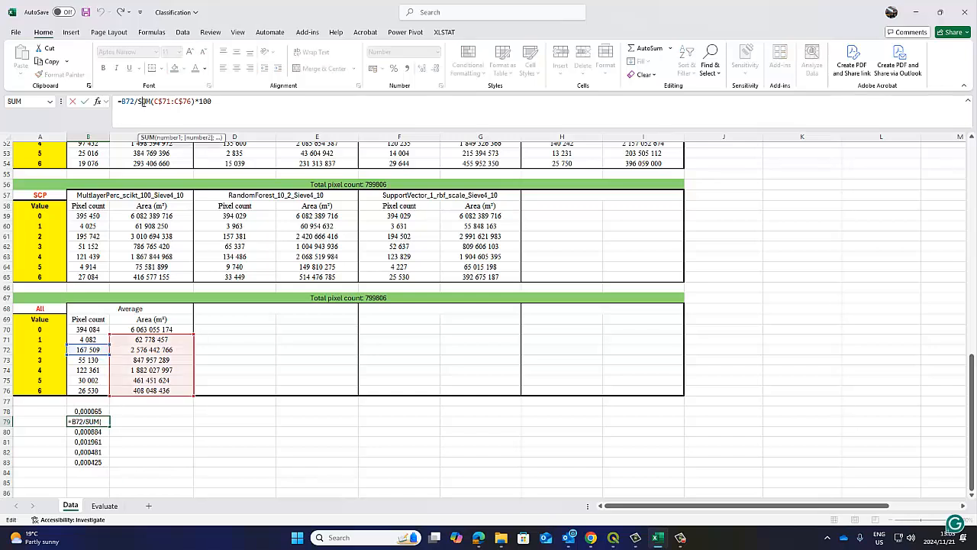
pyautogui.hotkey('ctrl', 'Return')
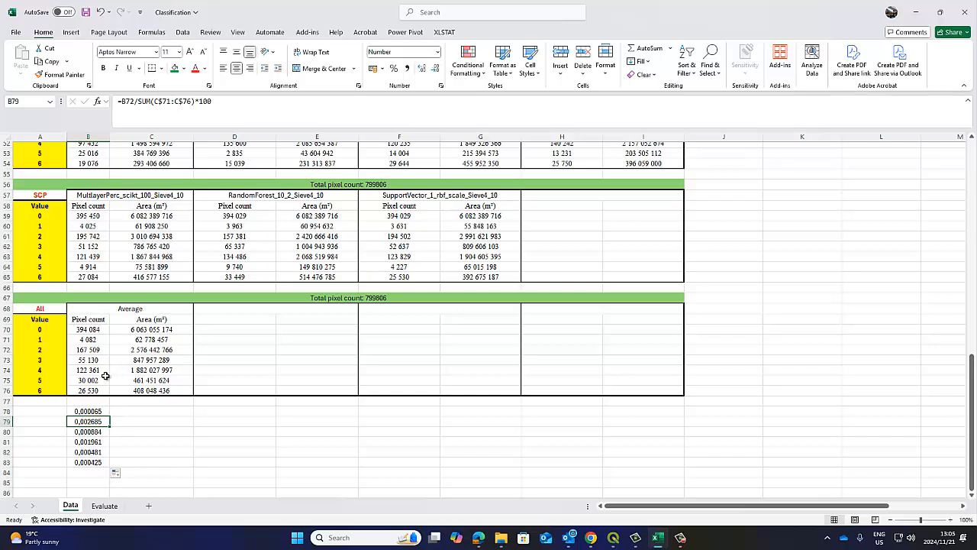
# Step: Correct the SUM range in cell B79 to B$71:B$76 and copy the corrected formula to the whole range B78:B83
pyautogui.click(191, 102)
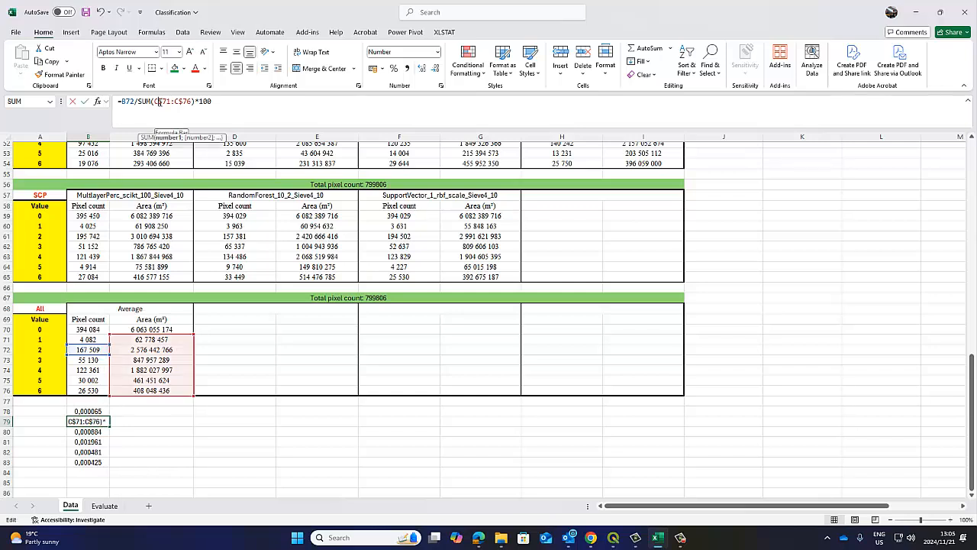
pyautogui.press('BackSpace')
pyautogui.write('b')
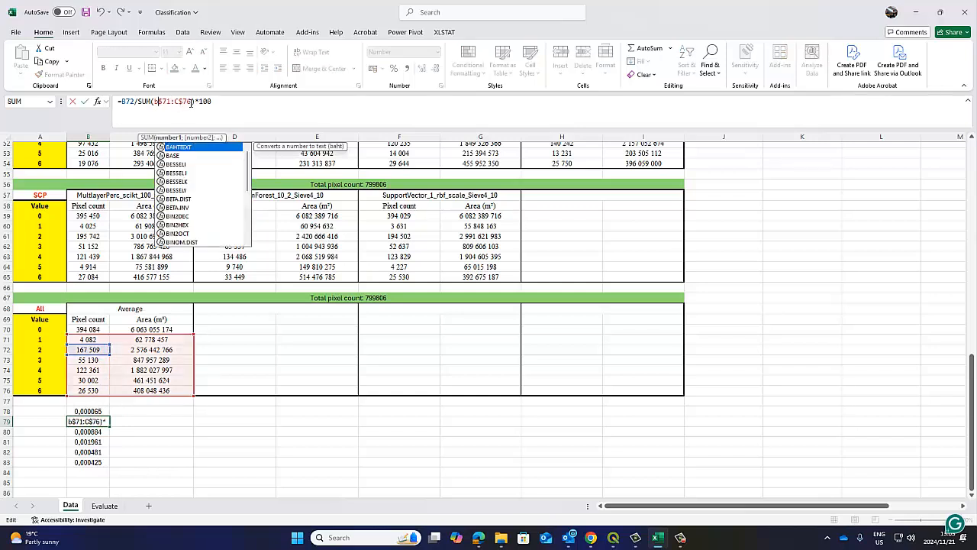
pyautogui.click(181, 102)
pyautogui.press('BackSpace')
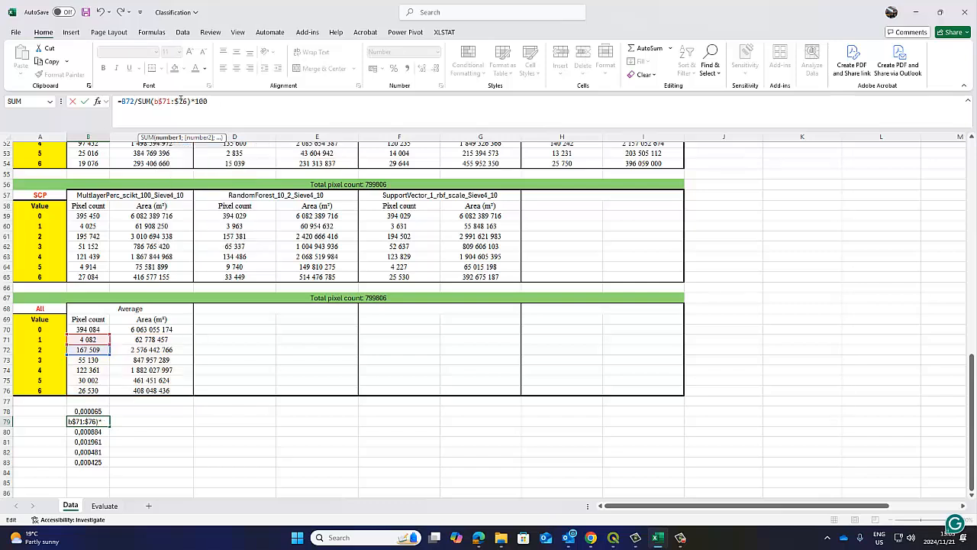
pyautogui.write('b')
pyautogui.press('Return')
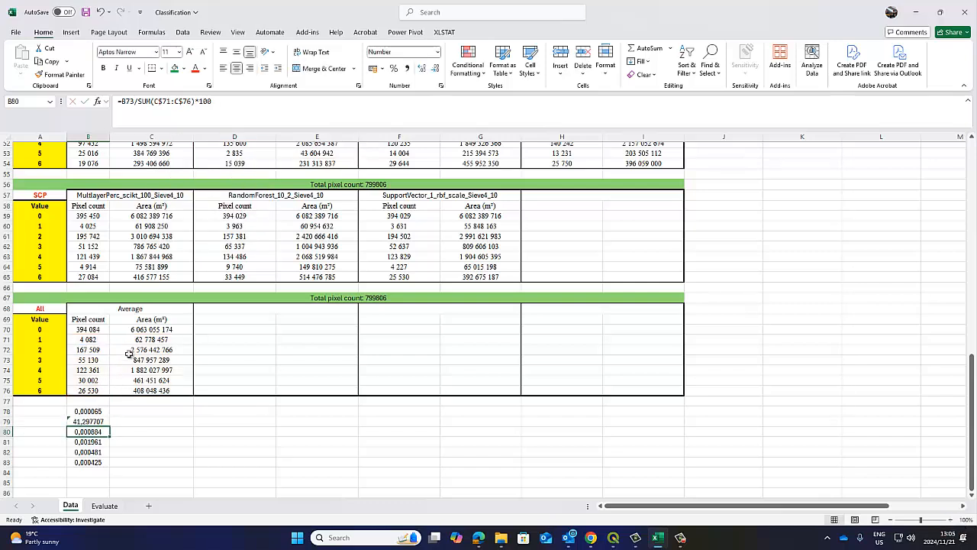
pyautogui.click(106, 423)
pyautogui.moveTo(110, 429); pyautogui.dragTo(111, 465)
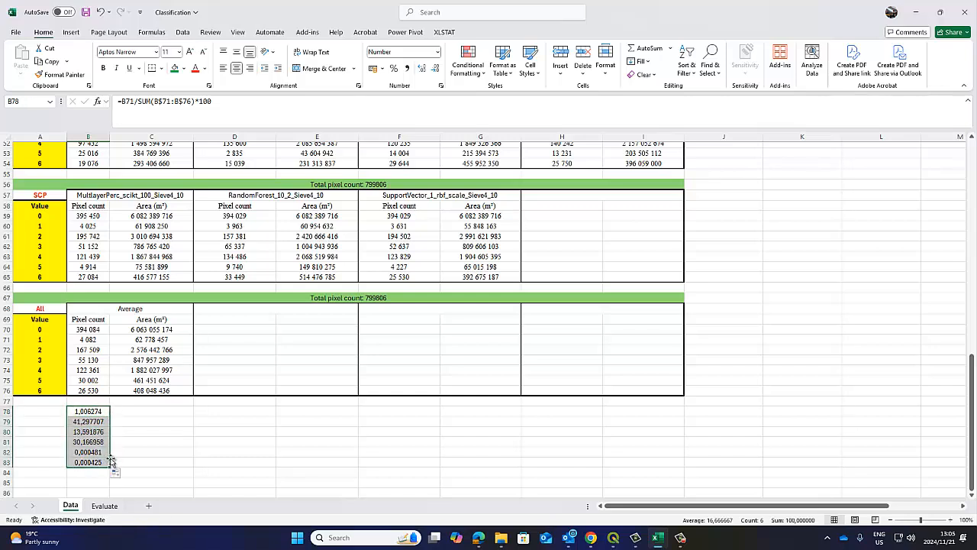
# Step: Label cells A78 to A83 beside the percentages as Water, Veld, Mountain, Farming, Urban and Sand
pyautogui.click(46, 412)
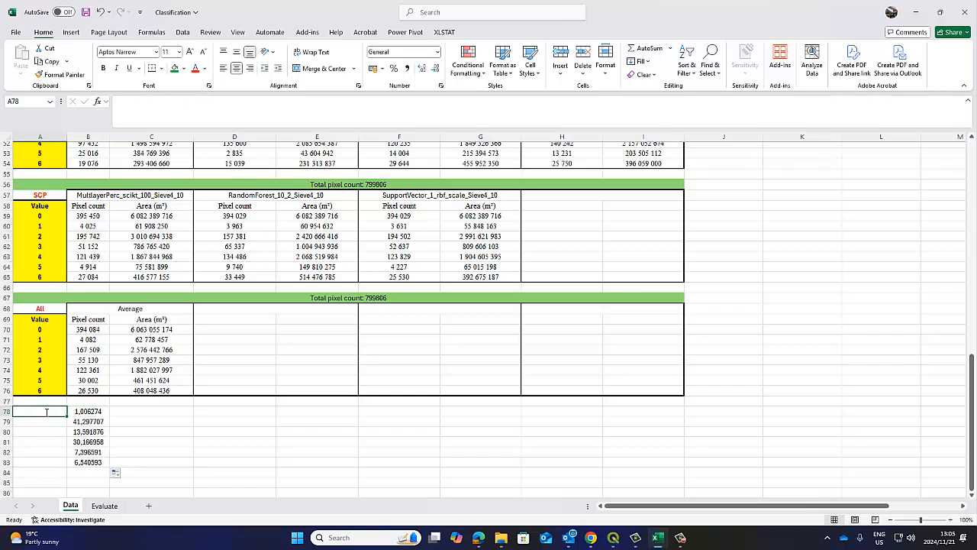
pyautogui.write('Water')
pyautogui.press('Return')
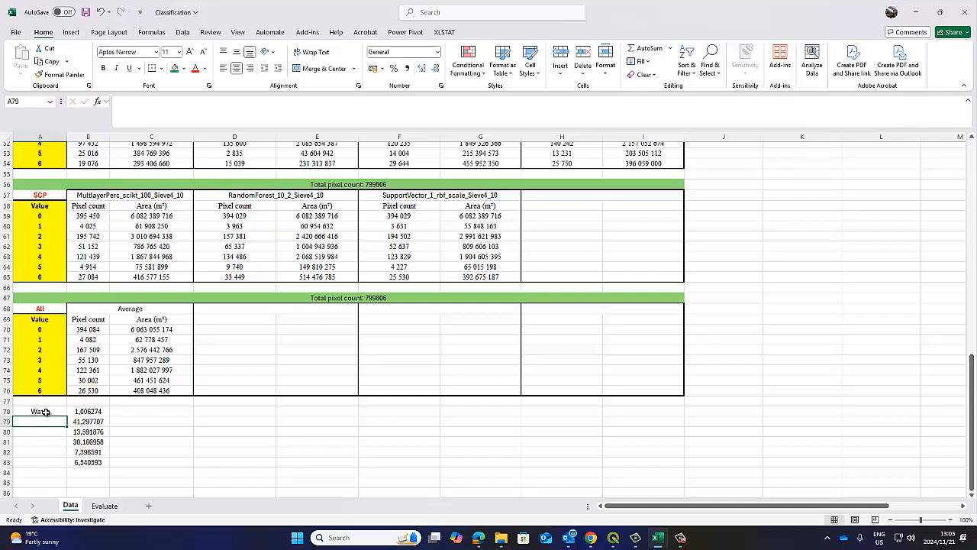
pyautogui.write('Veld')
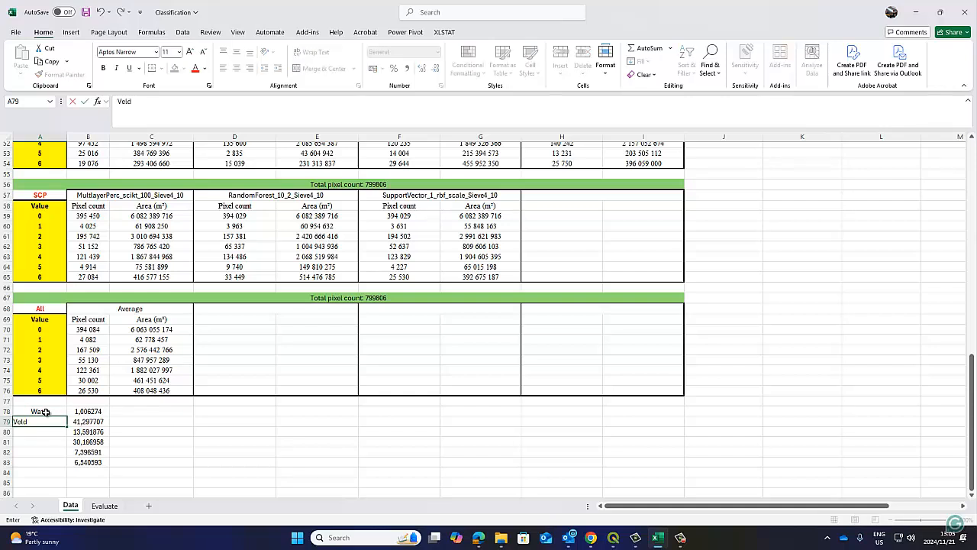
pyautogui.press('Return')
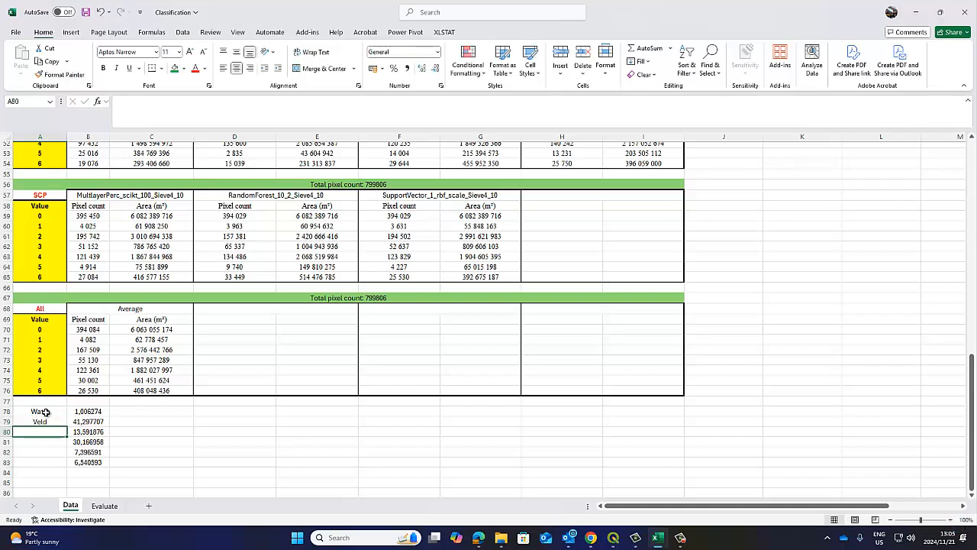
pyautogui.write('Mountain')
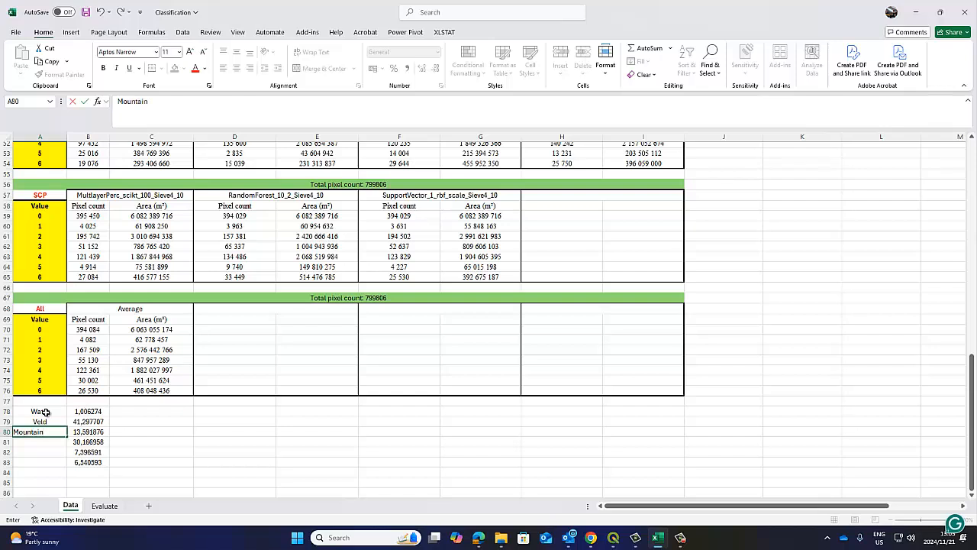
pyautogui.press('Return')
pyautogui.write('Fa')
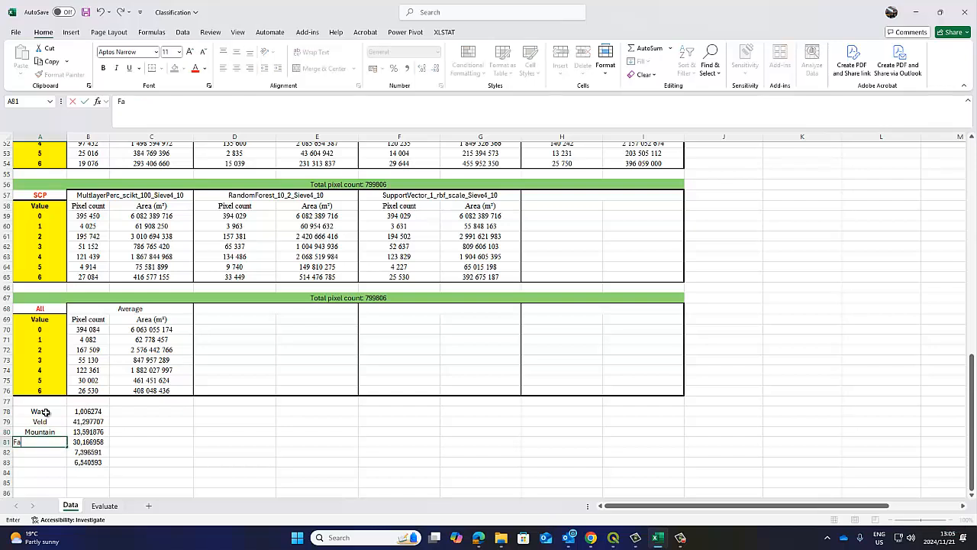
pyautogui.write('rming')
pyautogui.press('Return')
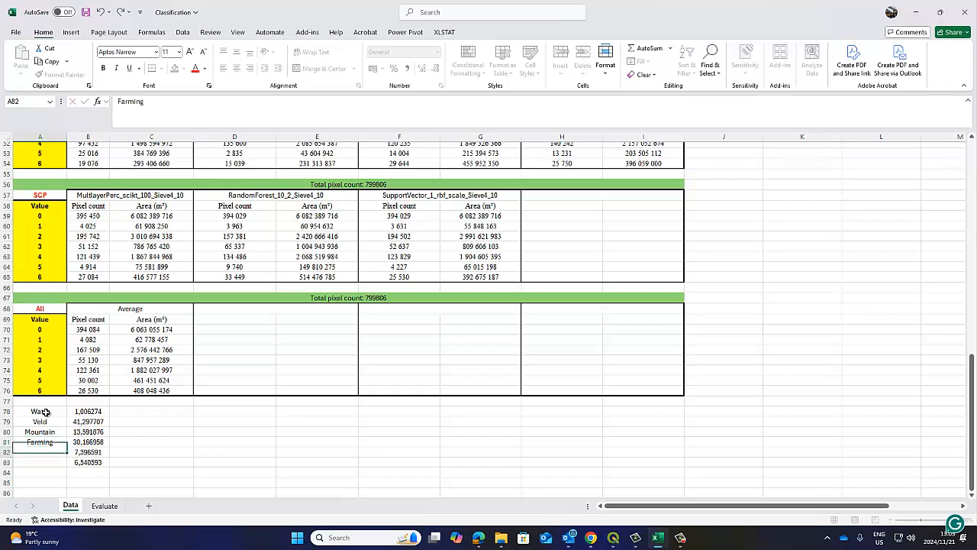
pyautogui.write('Urban')
pyautogui.press('Return')
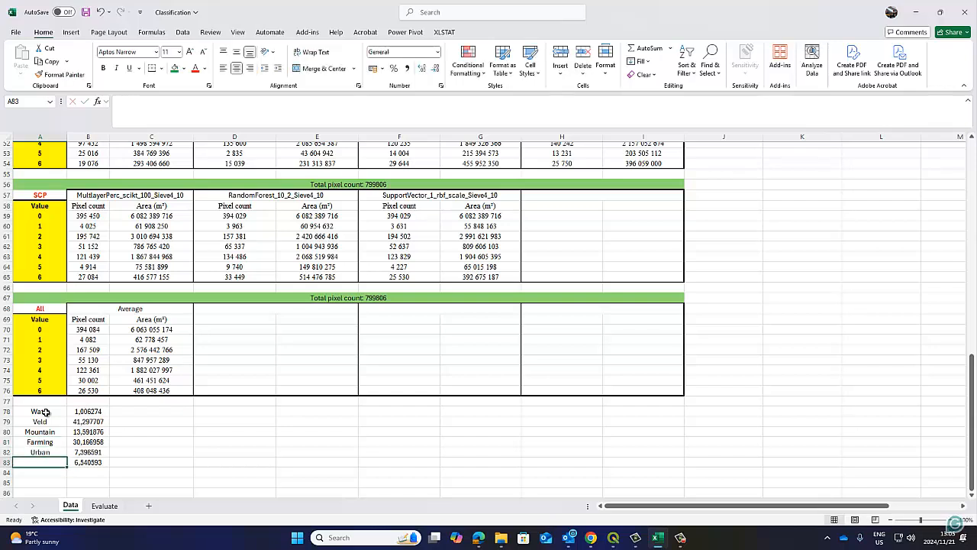
pyautogui.write('Sand')
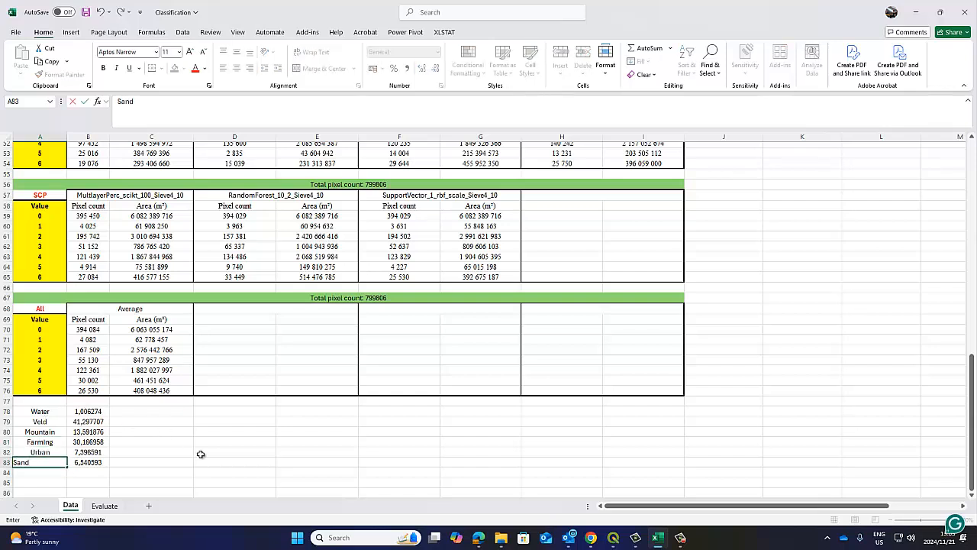
pyautogui.click(199, 452)
# Step: Examine the percentage share of each land-cover class in A78:B83 and compare it with the averages in B70:C76
pyautogui.click(91, 421)
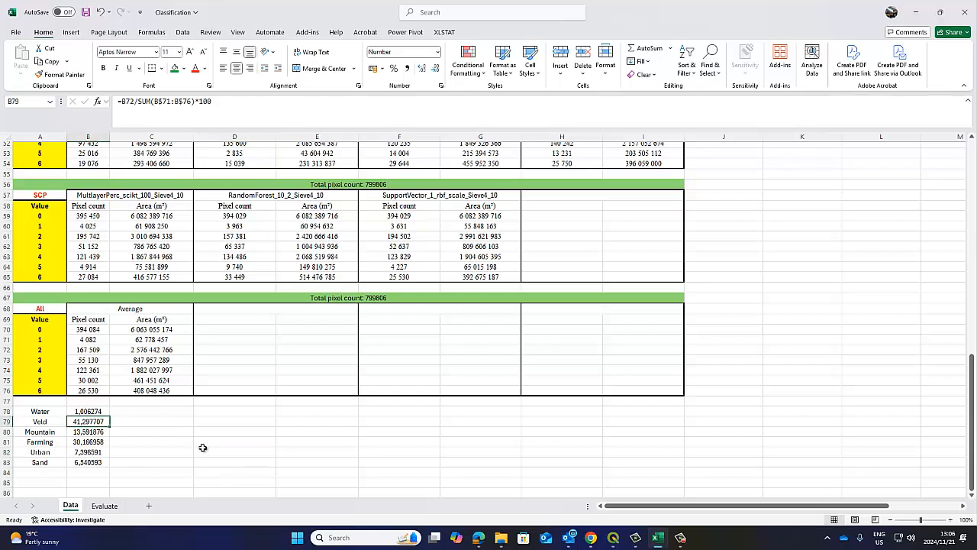
pyautogui.click(89, 432)
pyautogui.click(92, 443)
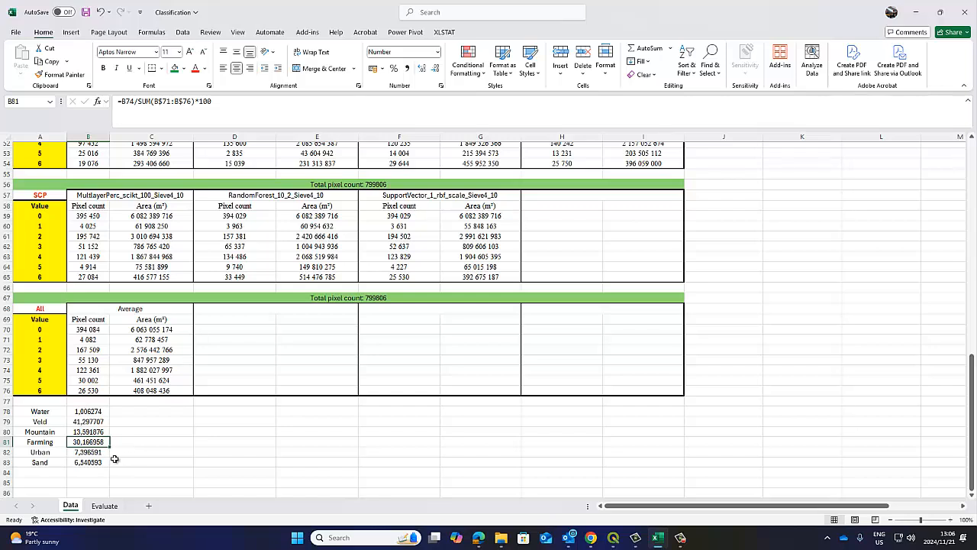
pyautogui.click(90, 452)
pyautogui.click(90, 462)
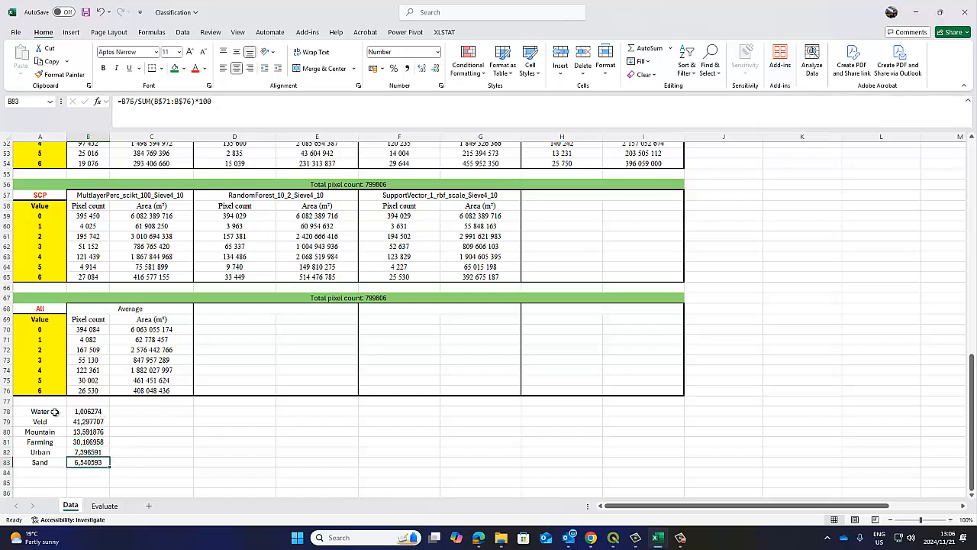
pyautogui.moveTo(44, 411); pyautogui.dragTo(89, 463)
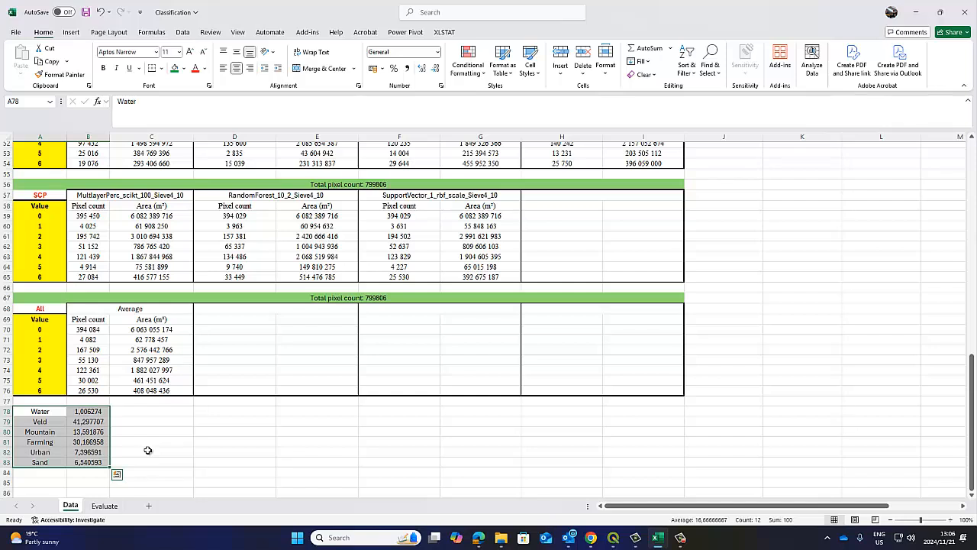
pyautogui.moveTo(98, 330); pyautogui.dragTo(144, 387)
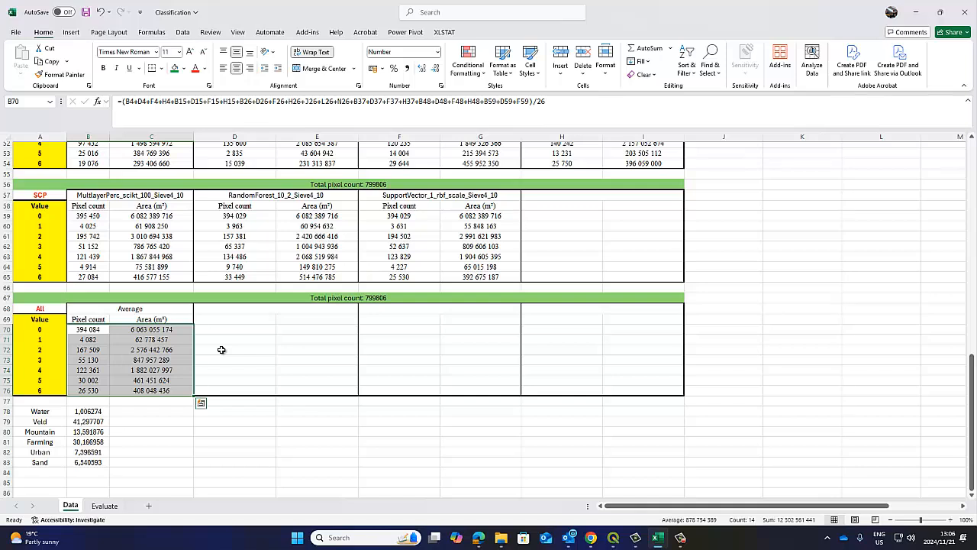
pyautogui.click(86, 421)
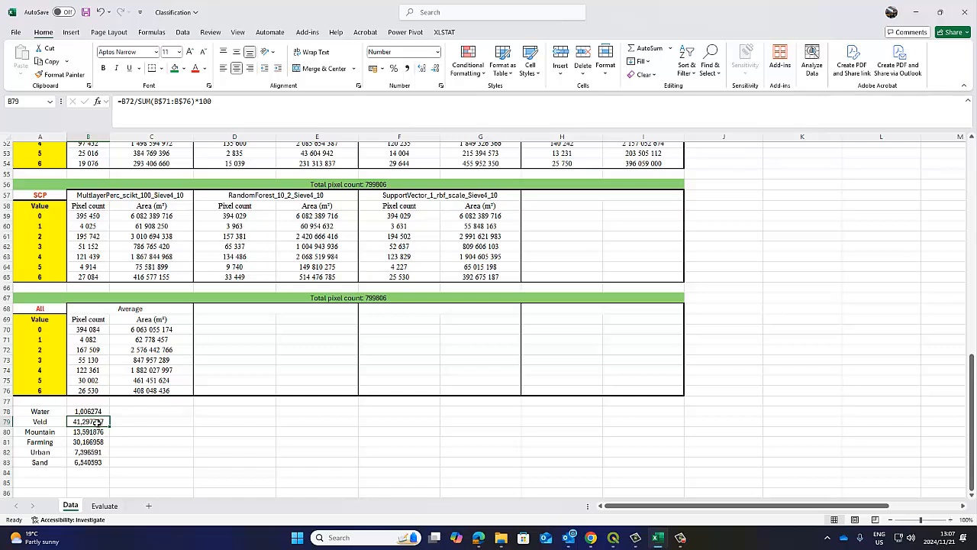
pyautogui.click(99, 432)
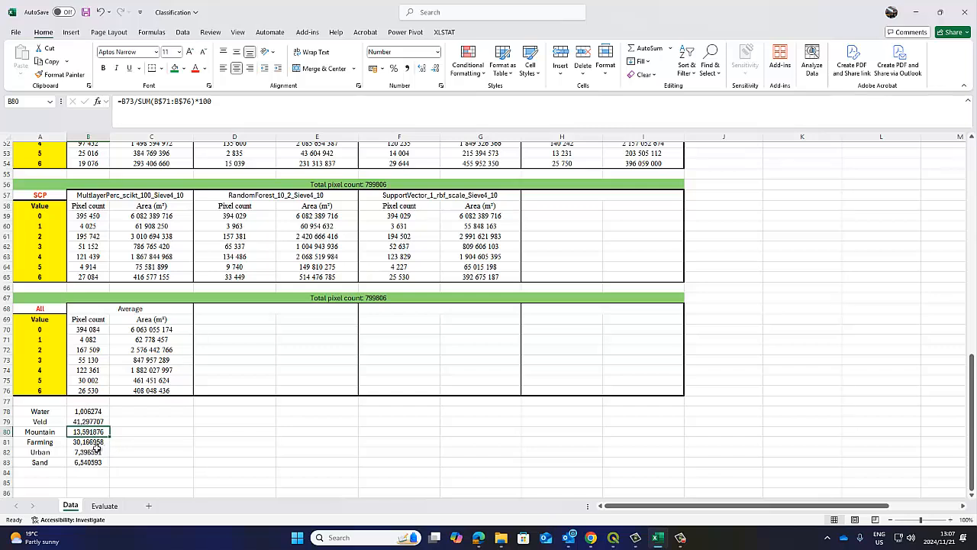
pyautogui.moveTo(46, 410); pyautogui.dragTo(84, 457)
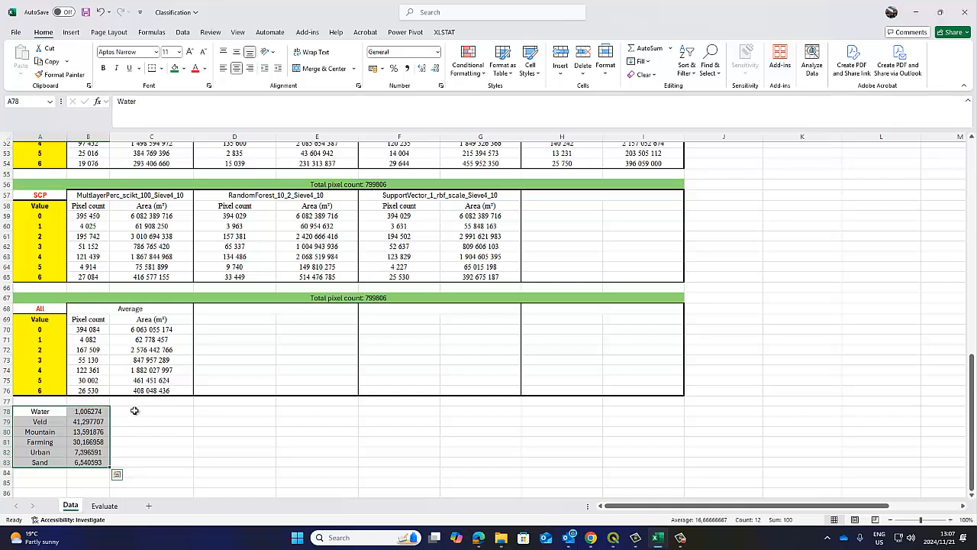
pyautogui.click(240, 308)
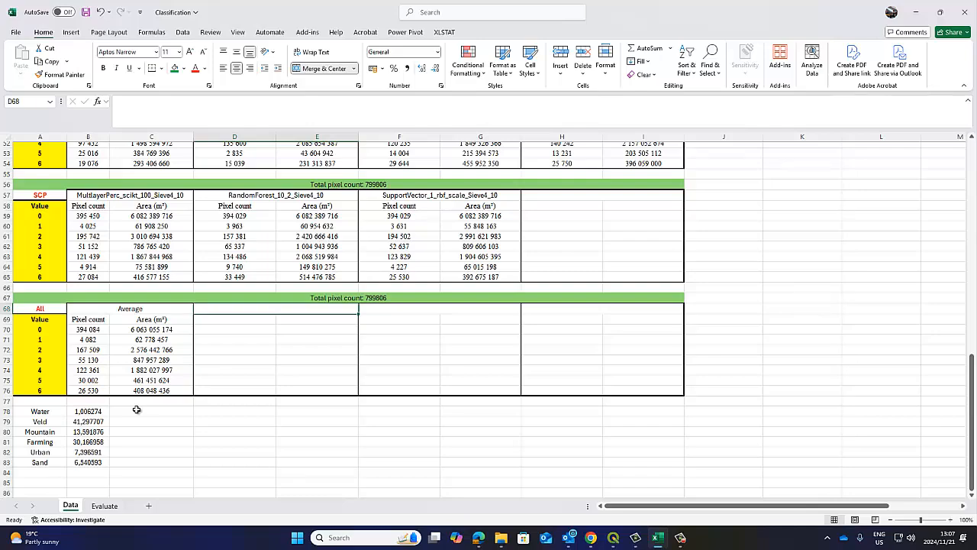
# Step: Review the result tables of all classification methods on the Data sheet together with the Average table
pyautogui.scroll(17, 136, 410)
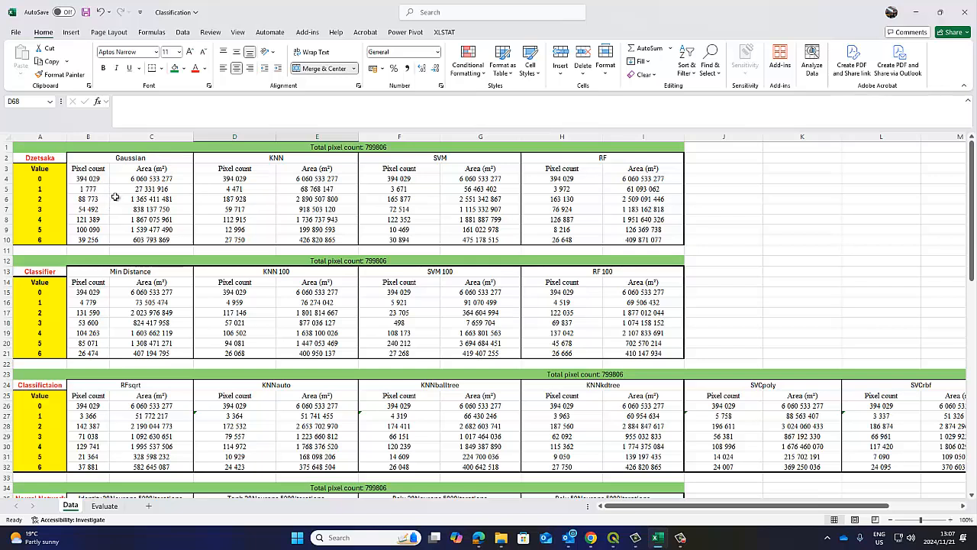
pyautogui.scroll(-18, 184, 407)
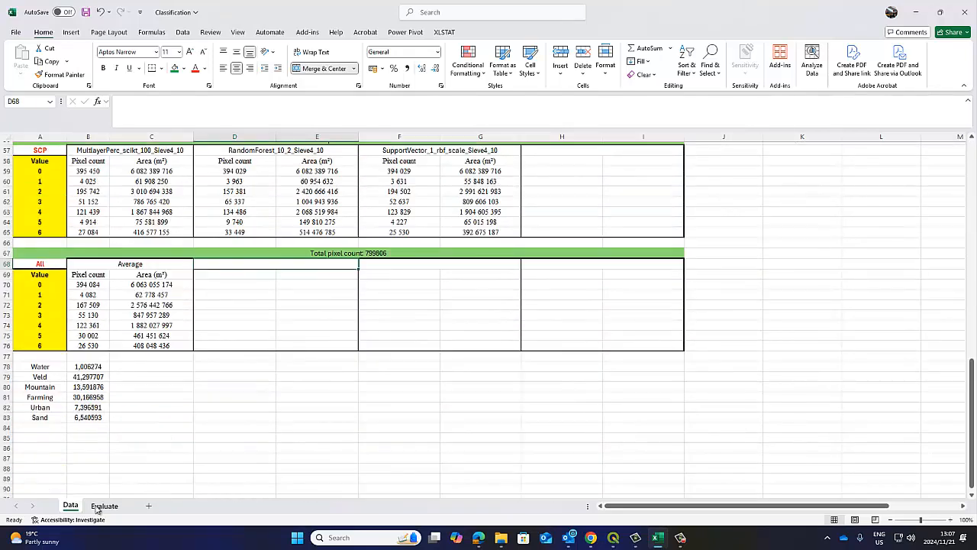
pyautogui.scroll(4, 161, 396)
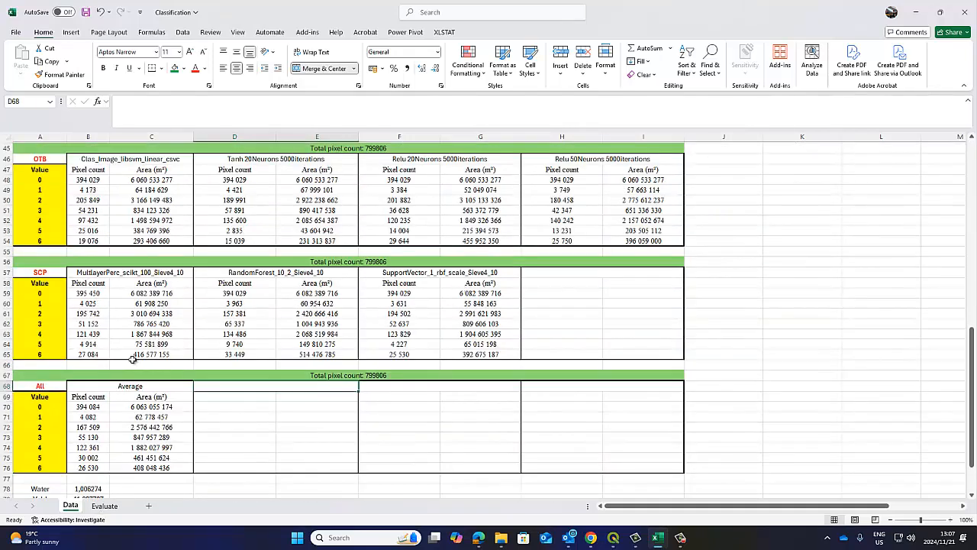
pyautogui.scroll(-2, 110, 394)
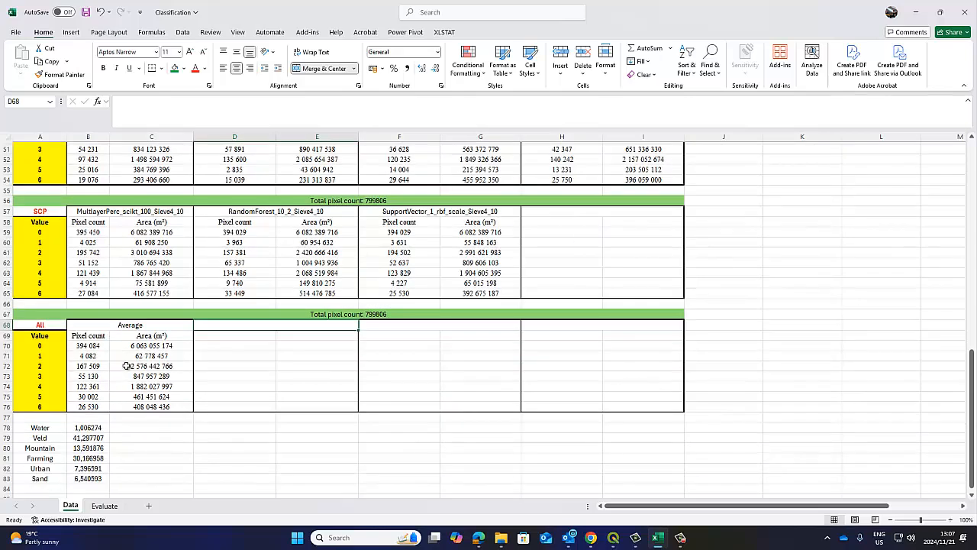
pyautogui.click(101, 328)
pyautogui.moveTo(104, 348); pyautogui.dragTo(107, 406)
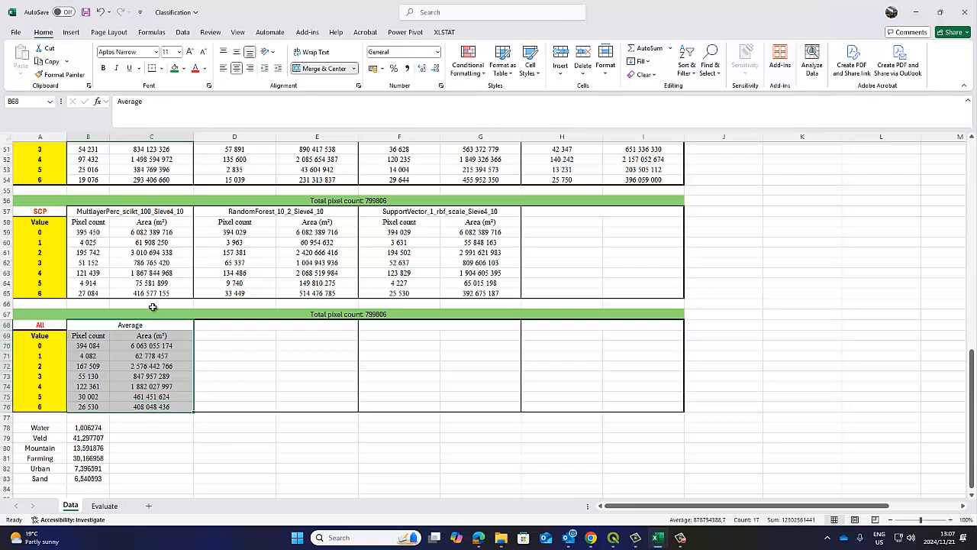
pyautogui.scroll(14, 153, 306)
pyautogui.scroll(3, 153, 305)
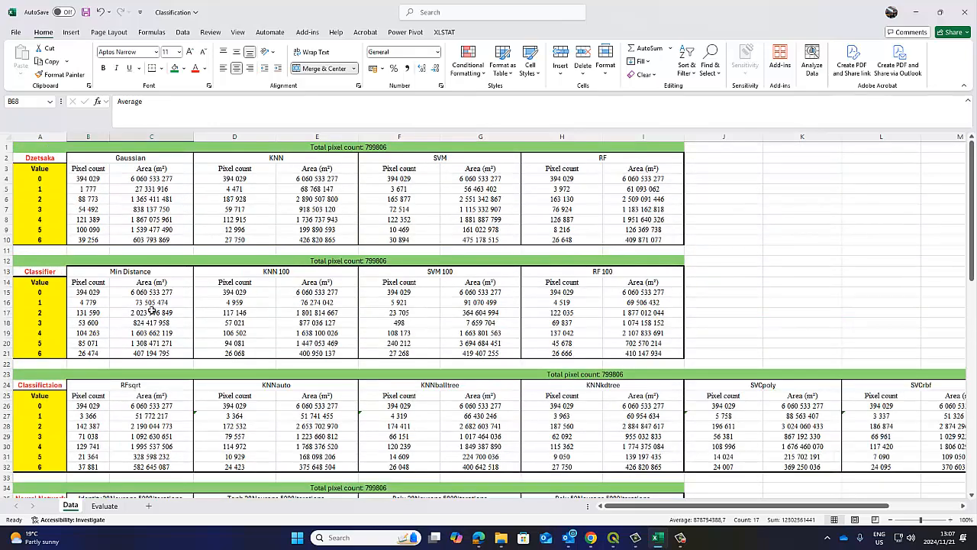
pyautogui.rightClick(74, 506)
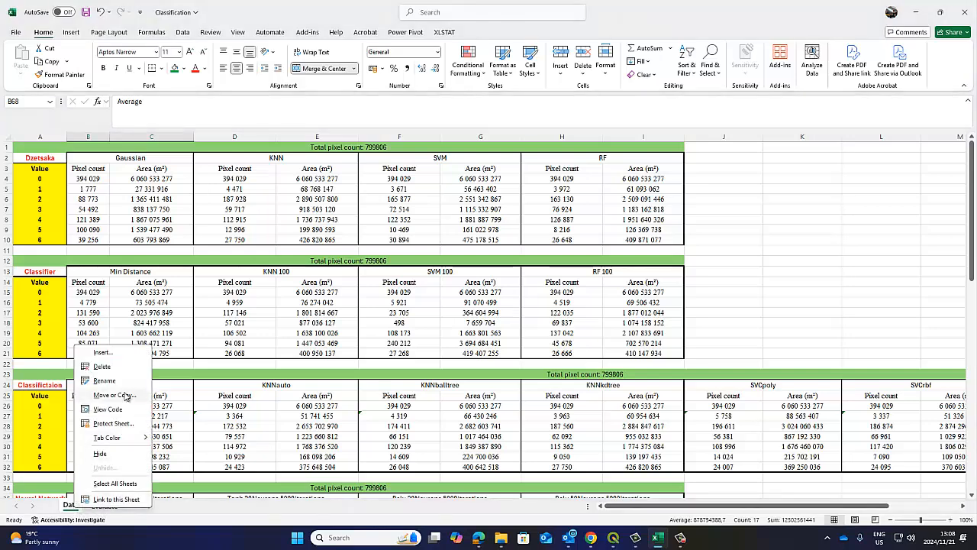
pyautogui.click(127, 397)
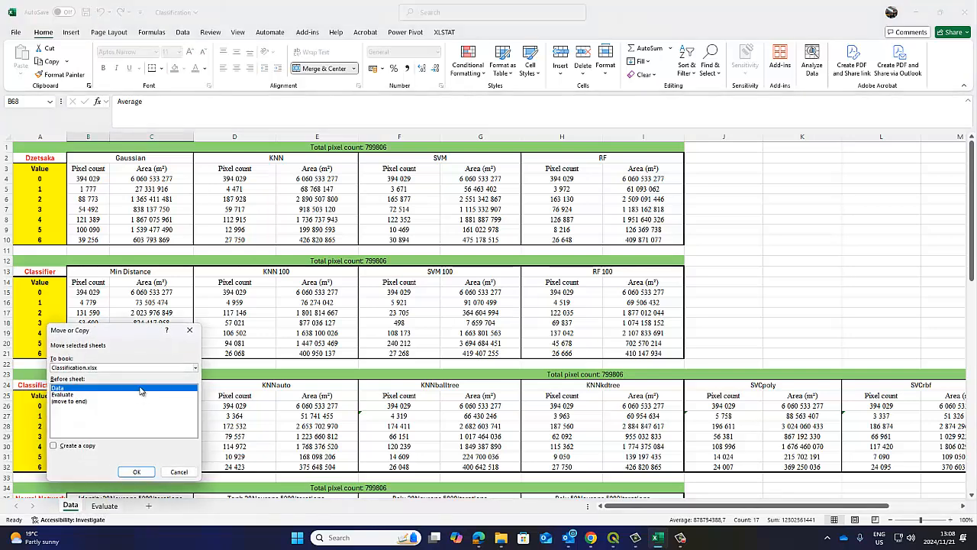
pyautogui.click(54, 445)
pyautogui.click(178, 472)
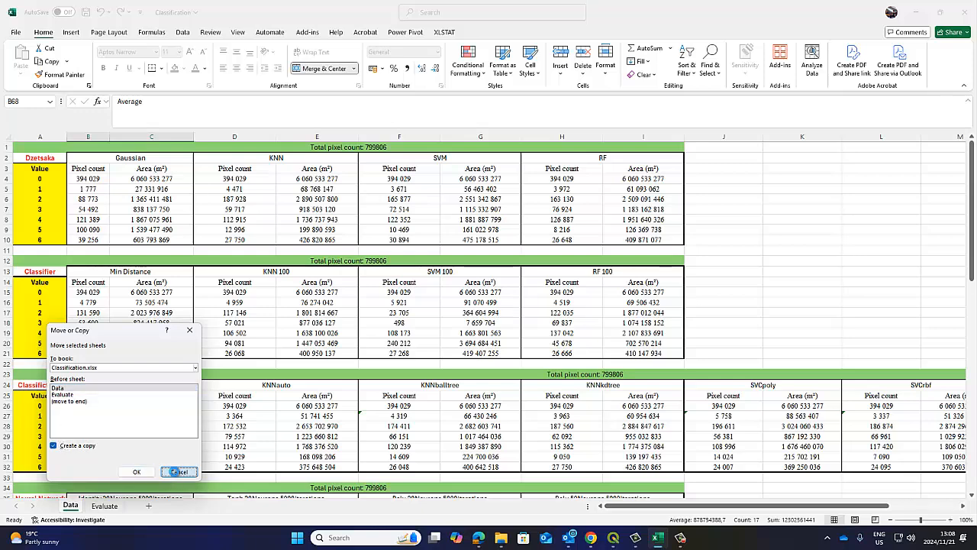
# Step: Examine the pixel count difference formulas in B4:B6 of the Evaluate sheet and trace them to B4 and average B70 on the Data sheet
pyautogui.click(105, 505)
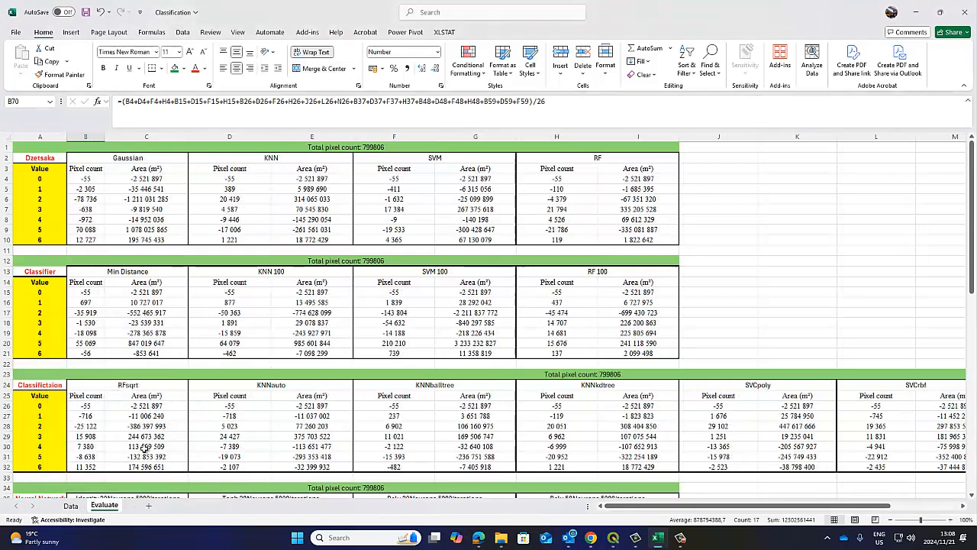
pyautogui.click(77, 178)
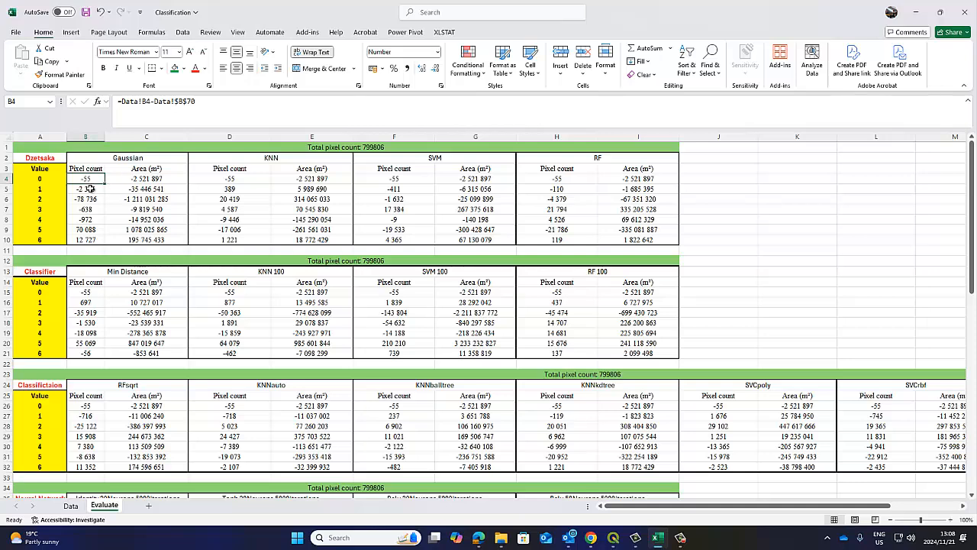
pyautogui.click(70, 506)
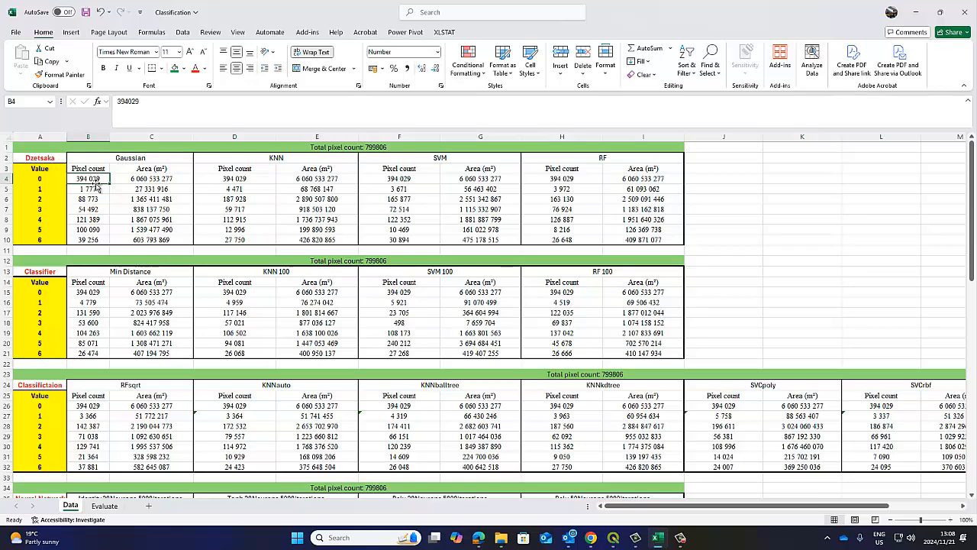
pyautogui.moveTo(970, 200); pyautogui.dragTo(971, 412)
pyautogui.click(92, 349)
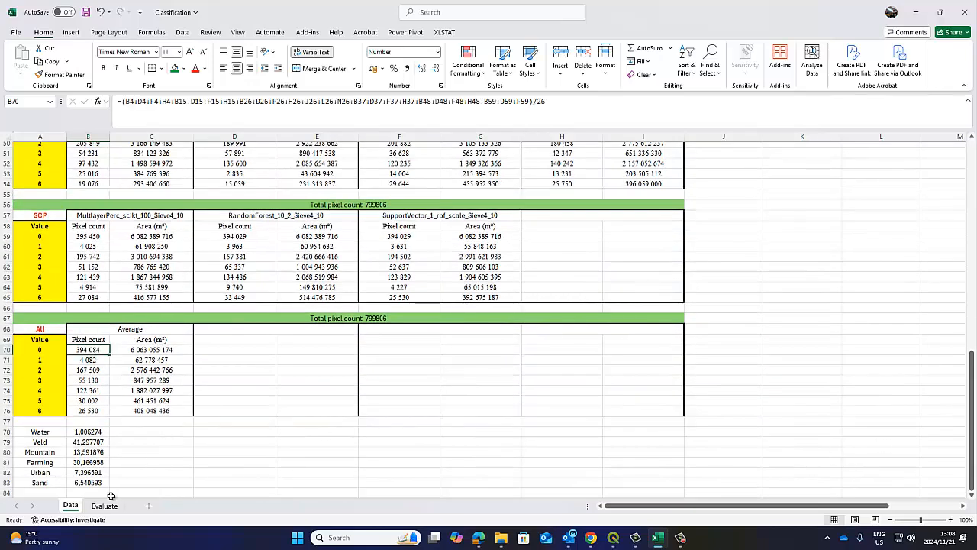
pyautogui.click(105, 505)
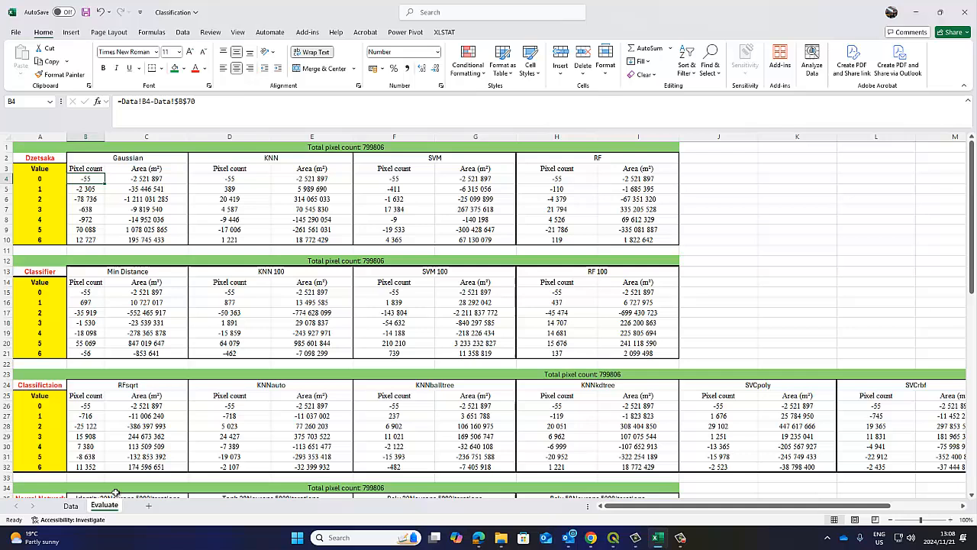
pyautogui.click(131, 101)
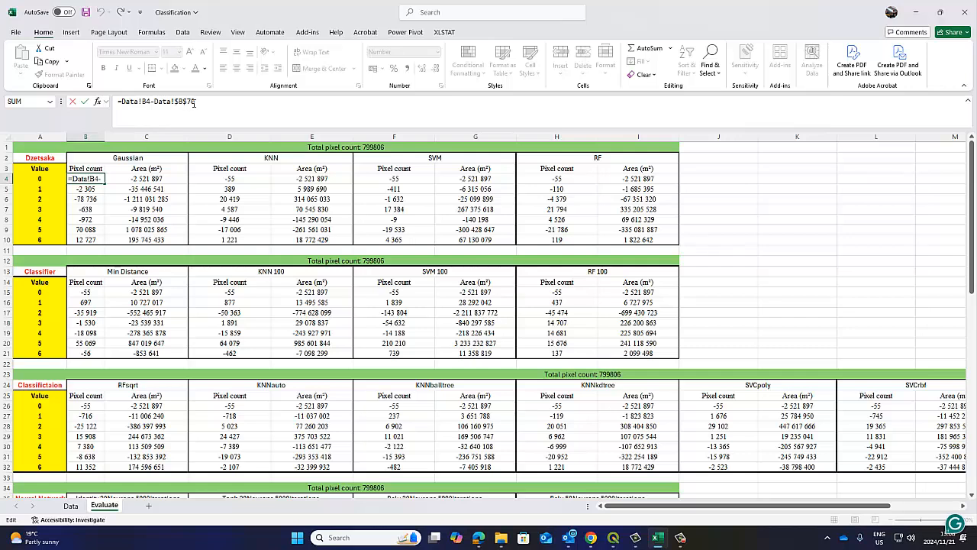
pyautogui.moveTo(196, 101); pyautogui.dragTo(154, 101)
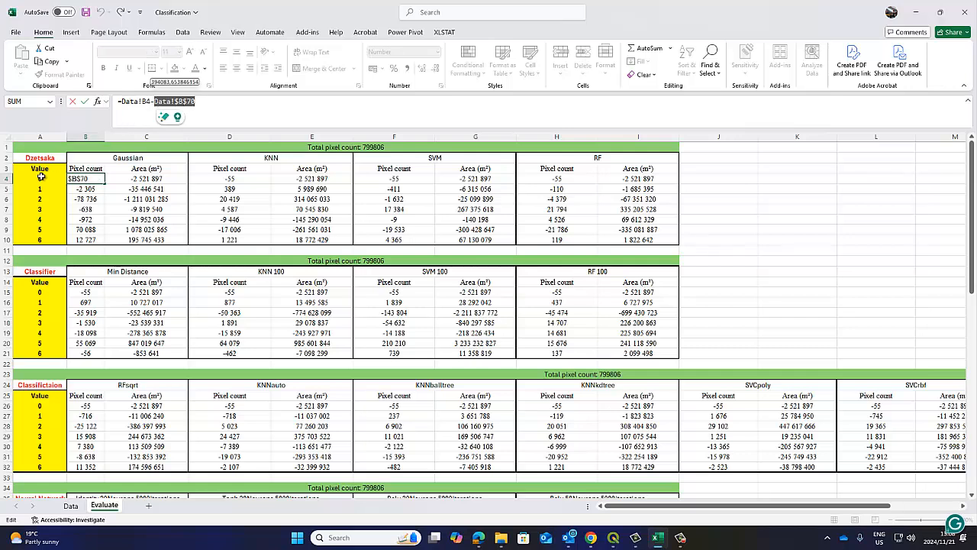
pyautogui.press('Escape')
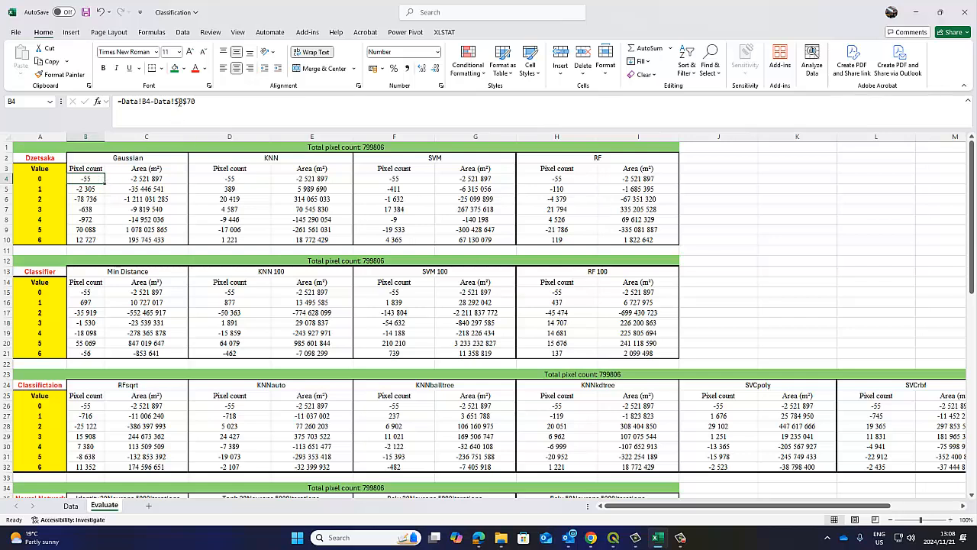
pyautogui.click(88, 190)
pyautogui.press('Down')
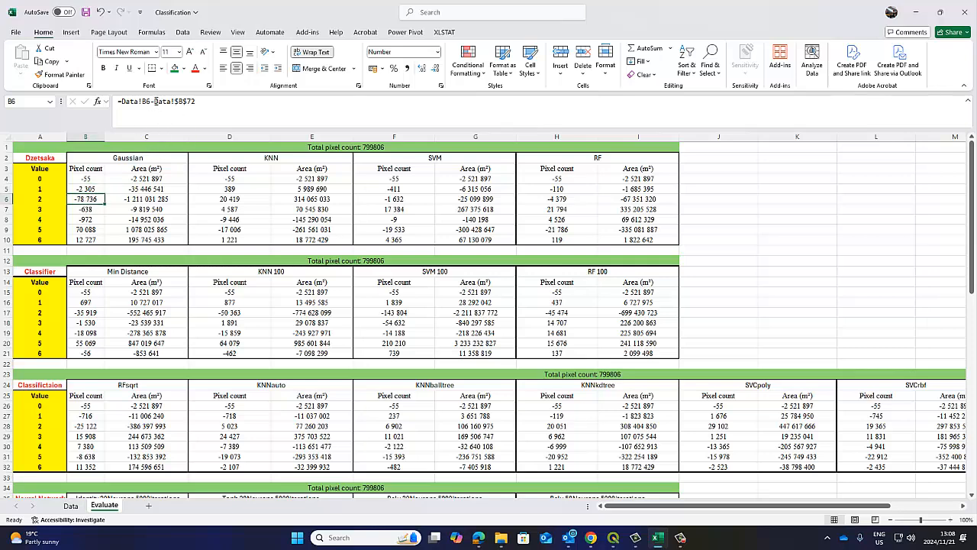
# Step: Check the averages in B71, B72 and C70 on the Data sheet against the area difference formulas in C4 and C5 of Evaluate
pyautogui.click(77, 507)
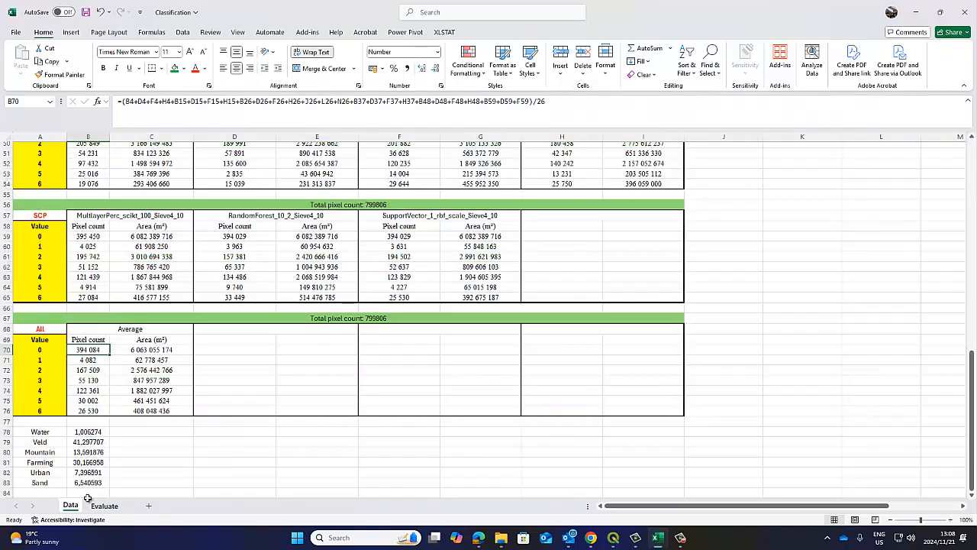
pyautogui.click(90, 361)
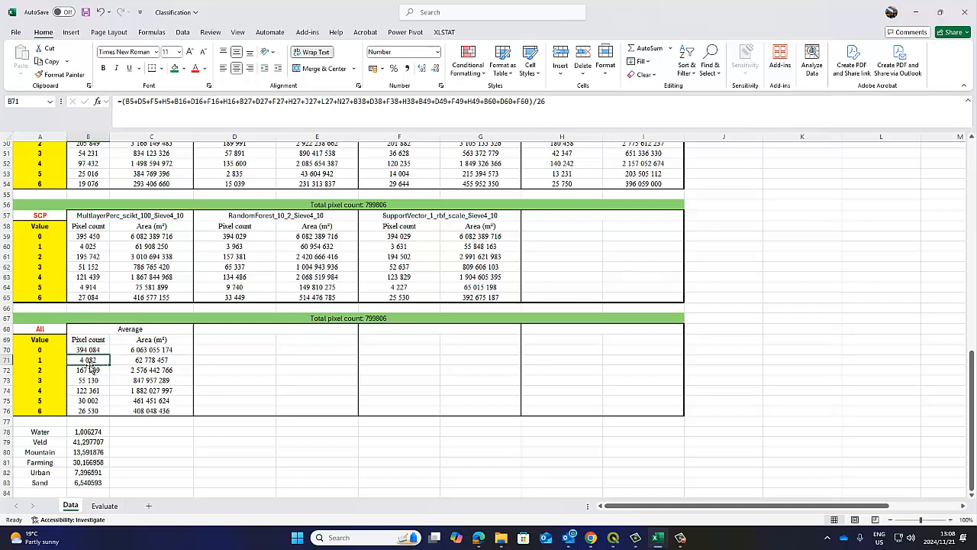
pyautogui.click(90, 369)
pyautogui.click(137, 352)
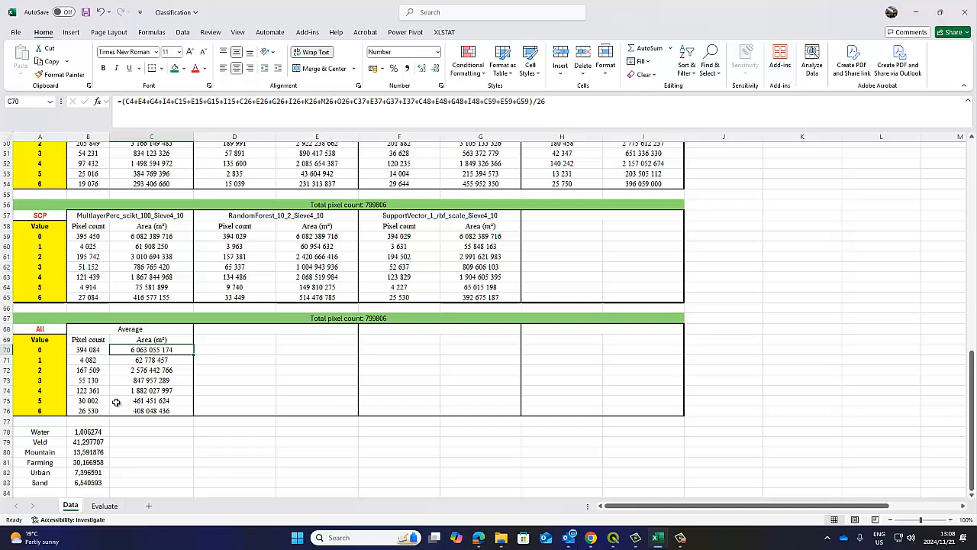
pyautogui.click(104, 506)
pyautogui.click(142, 179)
pyautogui.click(145, 189)
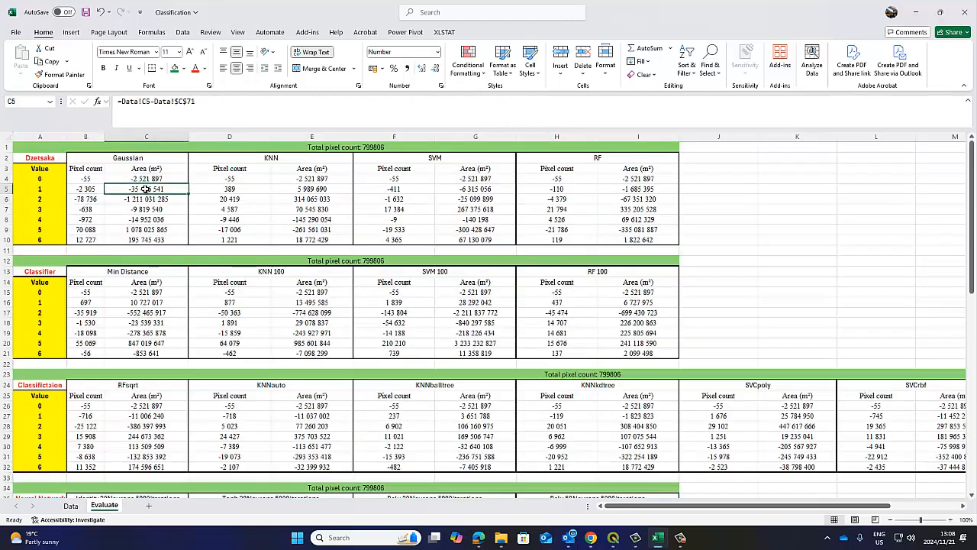
# Step: Review the differences from the average for the Dzetsaka methods Gaussian, KNN, SVM and RF on the Evaluate sheet
pyautogui.moveTo(99, 177); pyautogui.dragTo(153, 239)
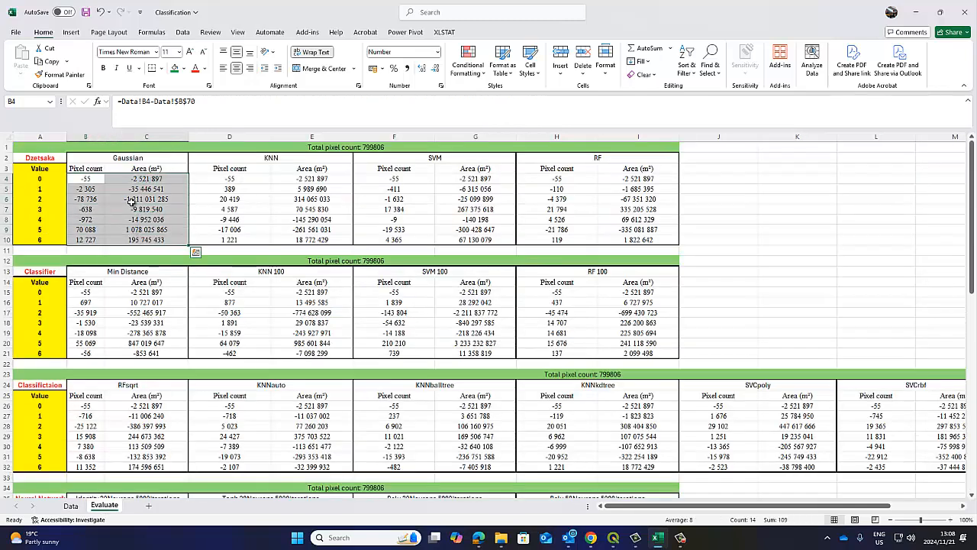
pyautogui.rightClick(131, 201)
pyautogui.click(300, 183)
pyautogui.click(396, 182)
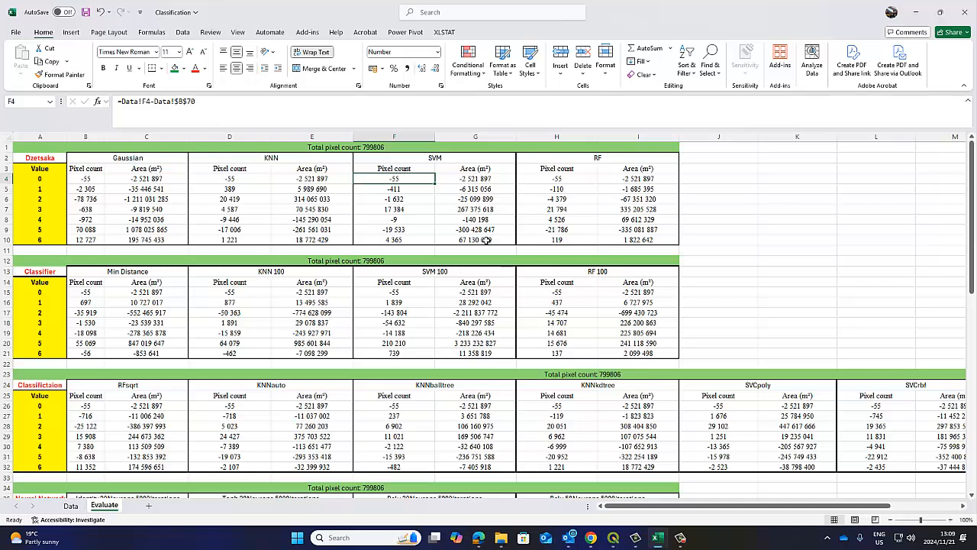
pyautogui.click(640, 237)
pyautogui.moveTo(80, 174); pyautogui.dragTo(42, 158)
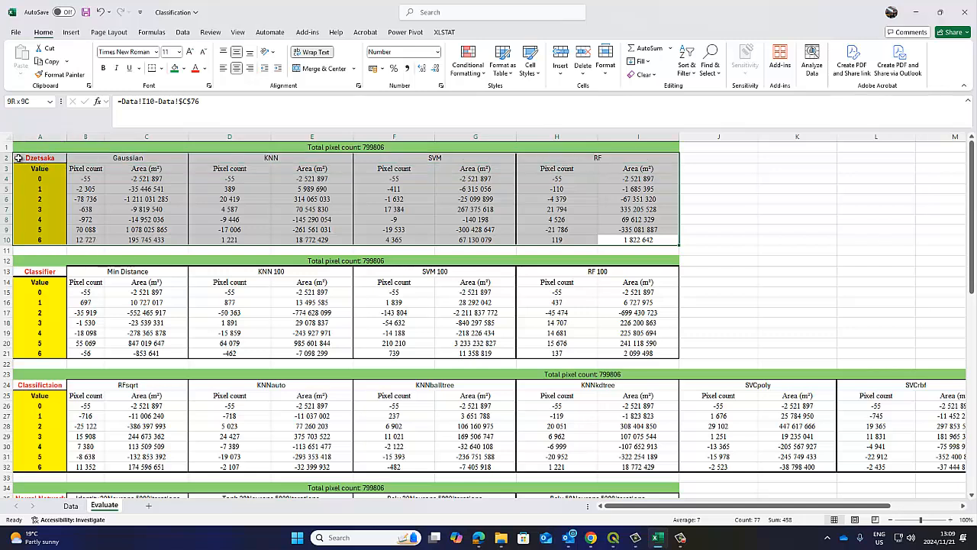
# Step: Examine the Gaussian differences for values 5 and 2 in rows 9 and 6, comparing the value 5 pixel count with KNN
pyautogui.click(140, 229)
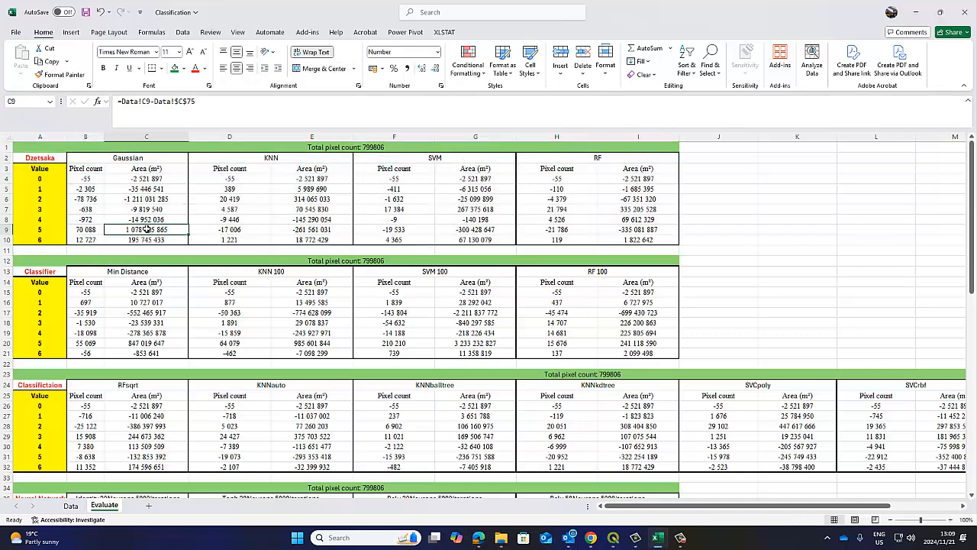
pyautogui.click(85, 229)
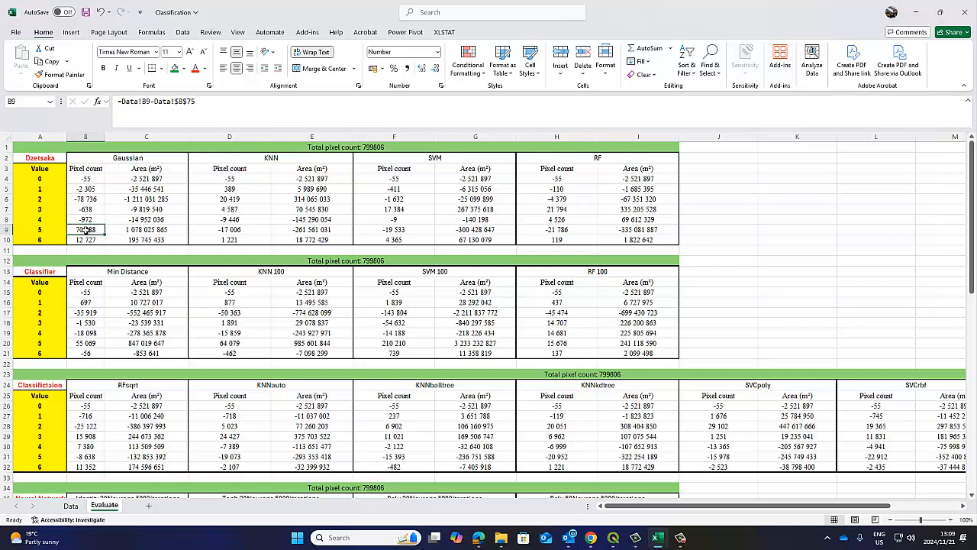
pyautogui.click(230, 229)
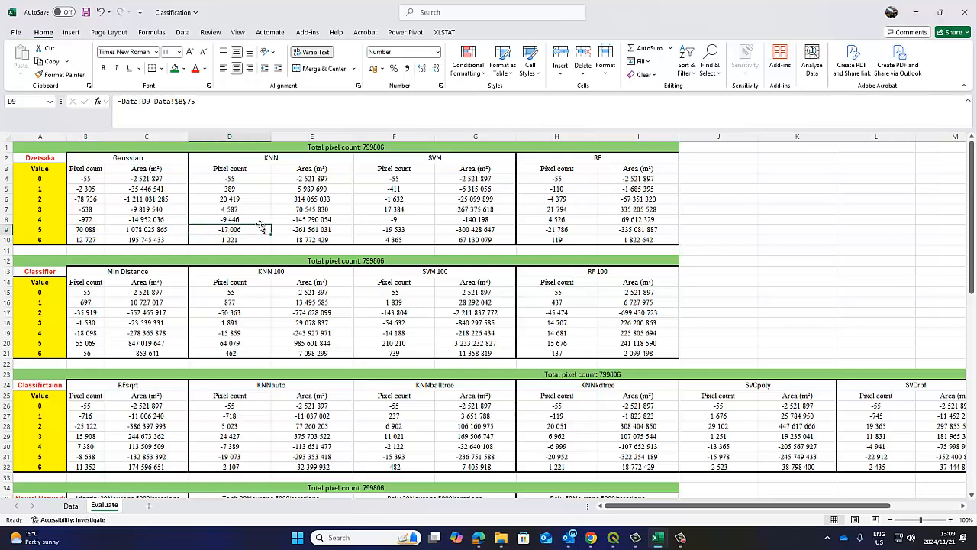
pyautogui.click(90, 230)
pyautogui.moveTo(81, 178); pyautogui.dragTo(130, 238)
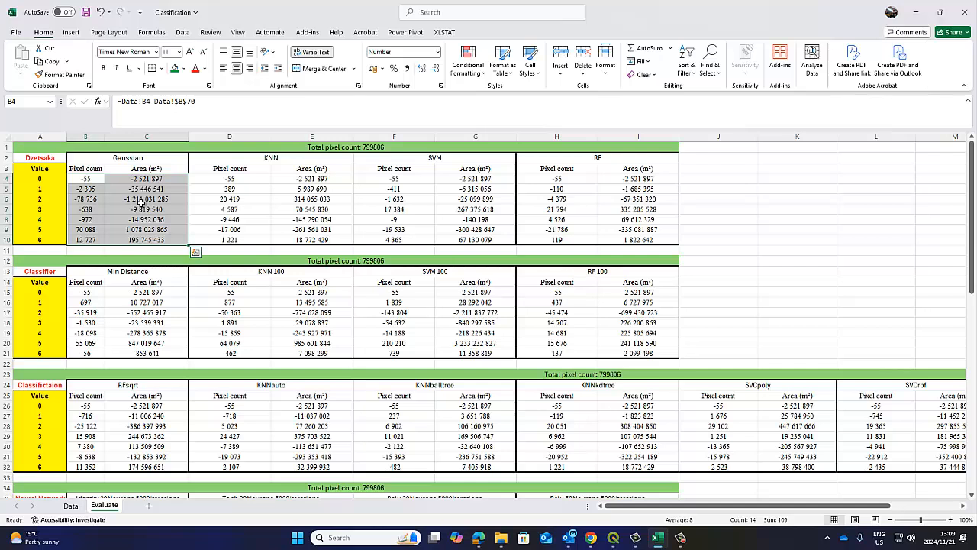
pyautogui.click(86, 229)
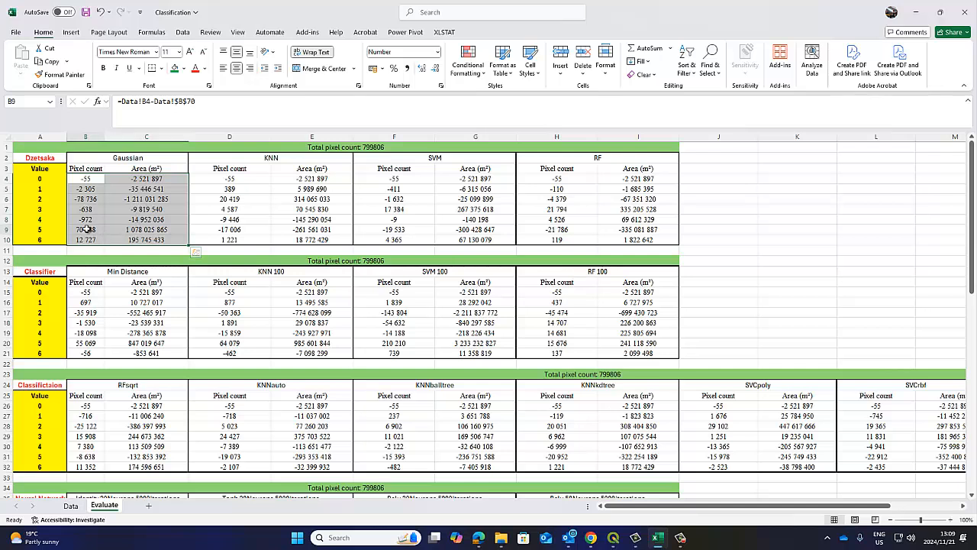
pyautogui.click(47, 157)
pyautogui.click(117, 159)
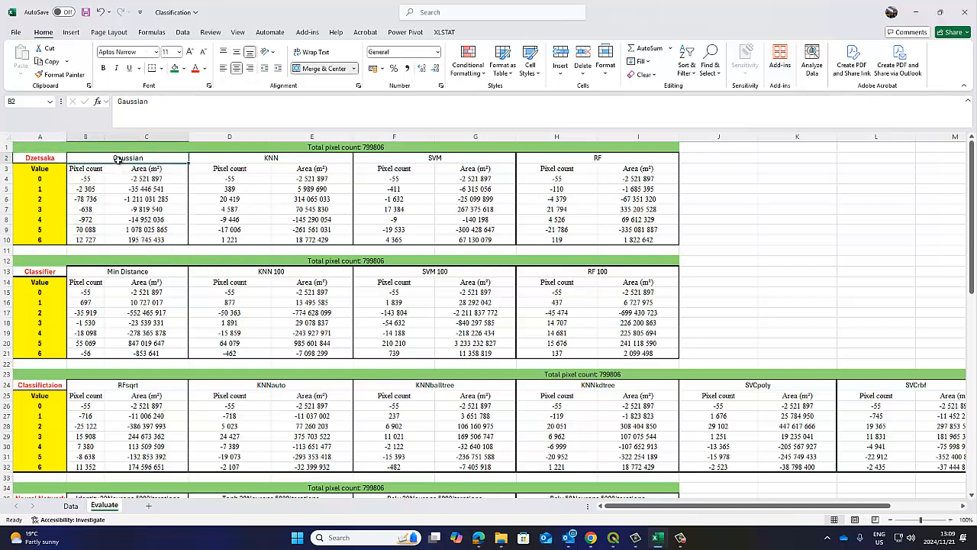
pyautogui.moveTo(86, 229); pyautogui.dragTo(136, 200)
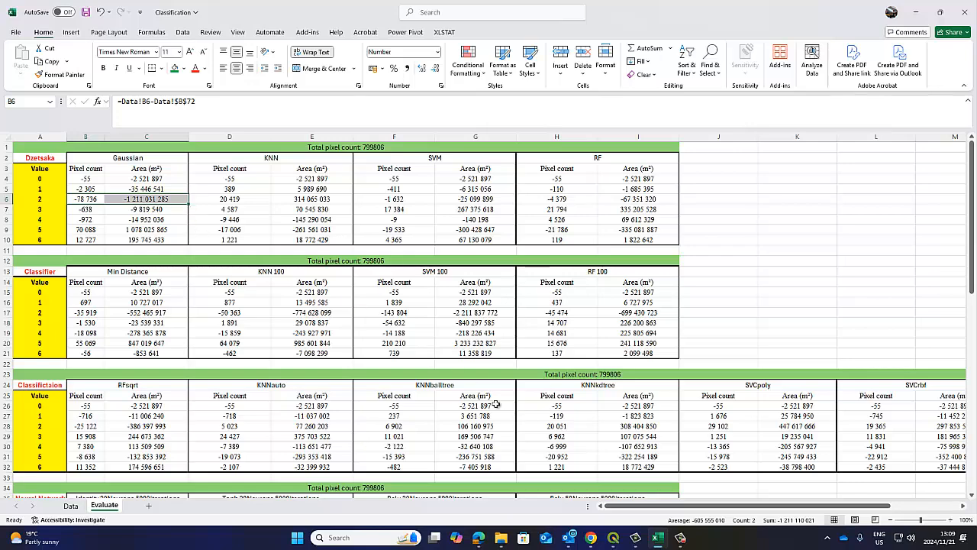
# Step: Switch to QGIS and view the spectral signature plot of the Urban training class
pyautogui.click(614, 541)
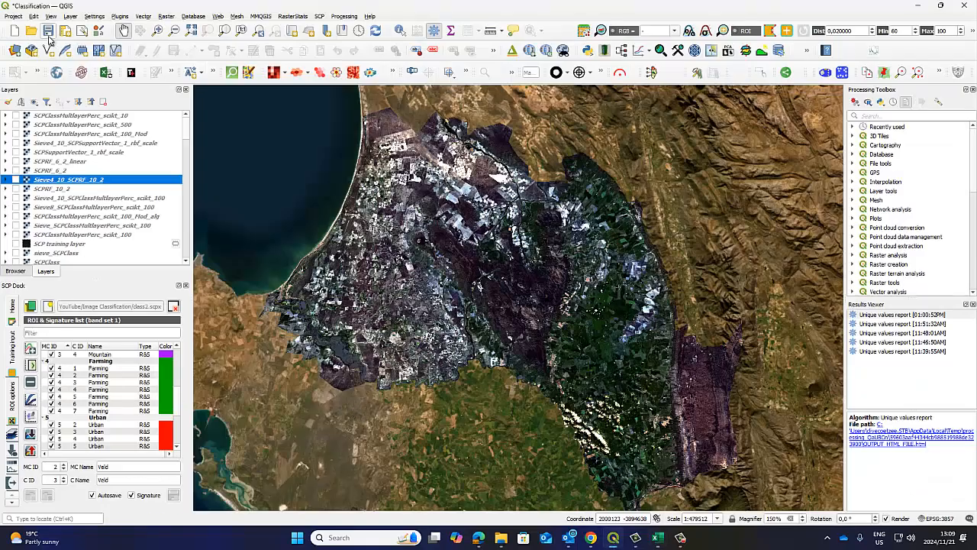
pyautogui.click(32, 403)
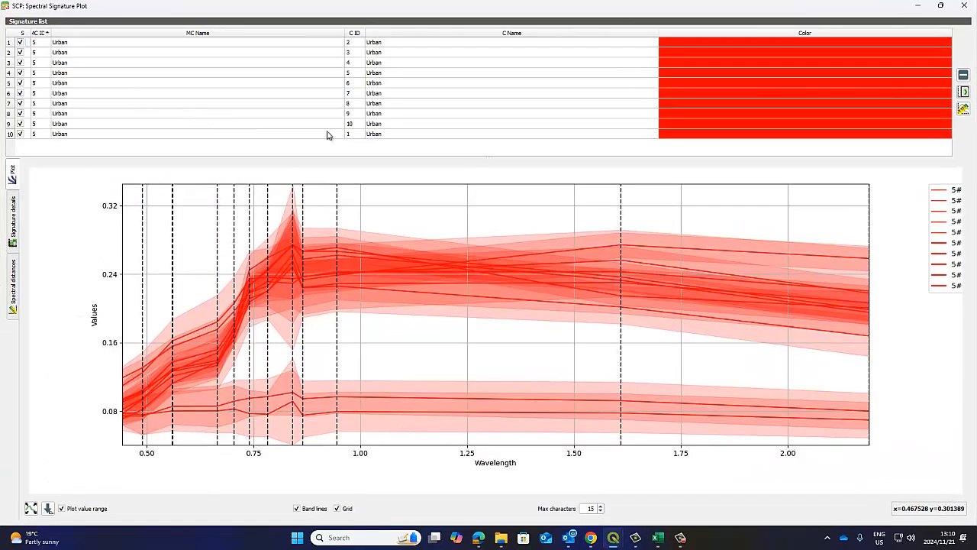
pyautogui.click(971, 6)
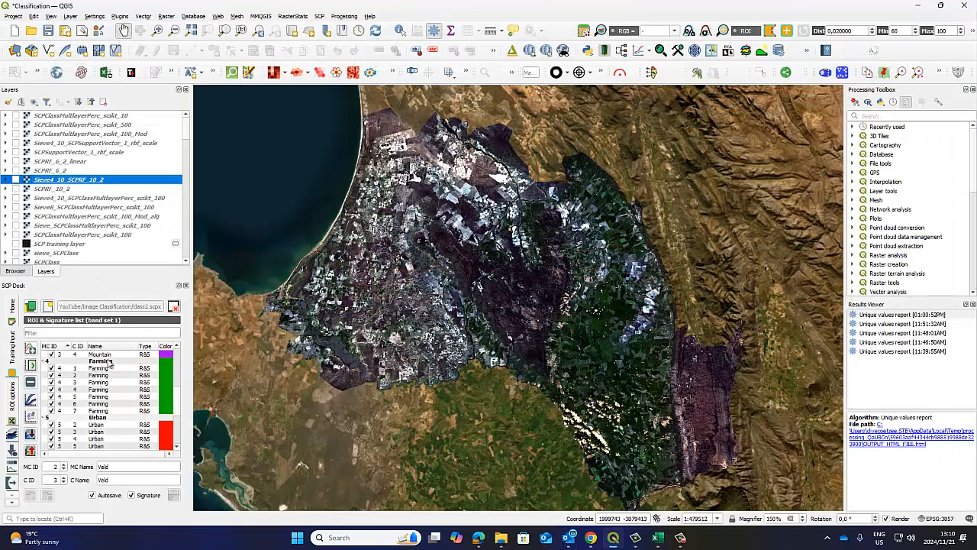
# Step: Plot the spectral signatures of the Veld and Urban classes together to compare their overlap, close the plot and return to Excel
pyautogui.scroll(4, 128, 417)
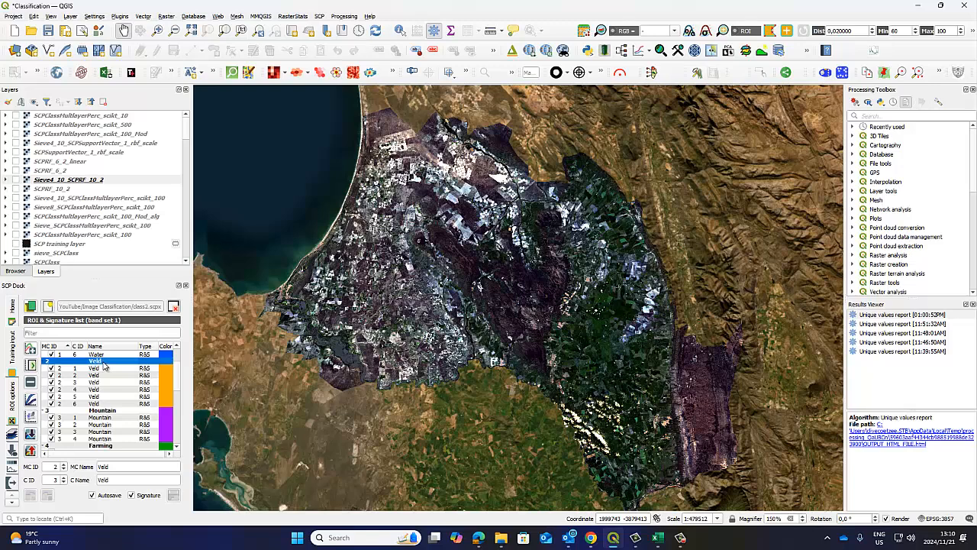
pyautogui.scroll(-3, 121, 413)
pyautogui.click(115, 440)
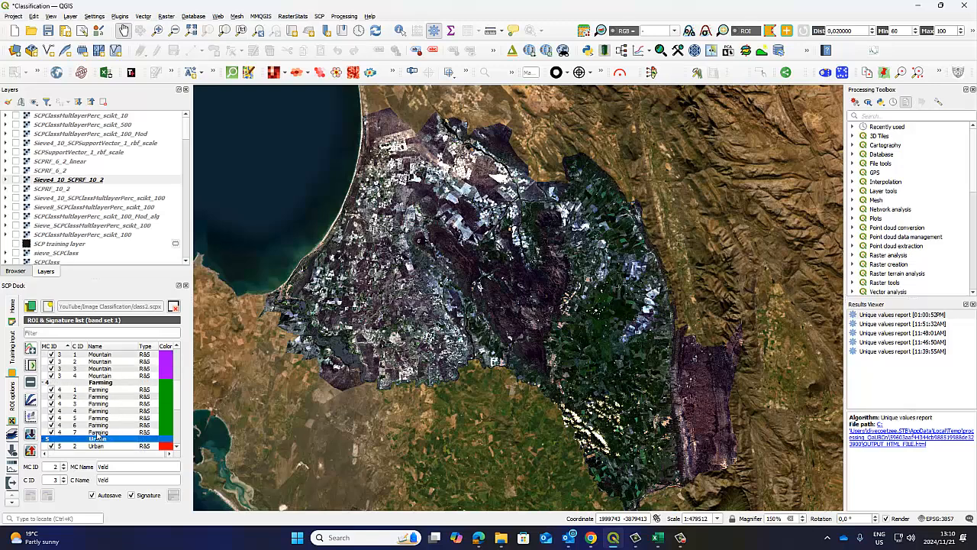
pyautogui.click(32, 401)
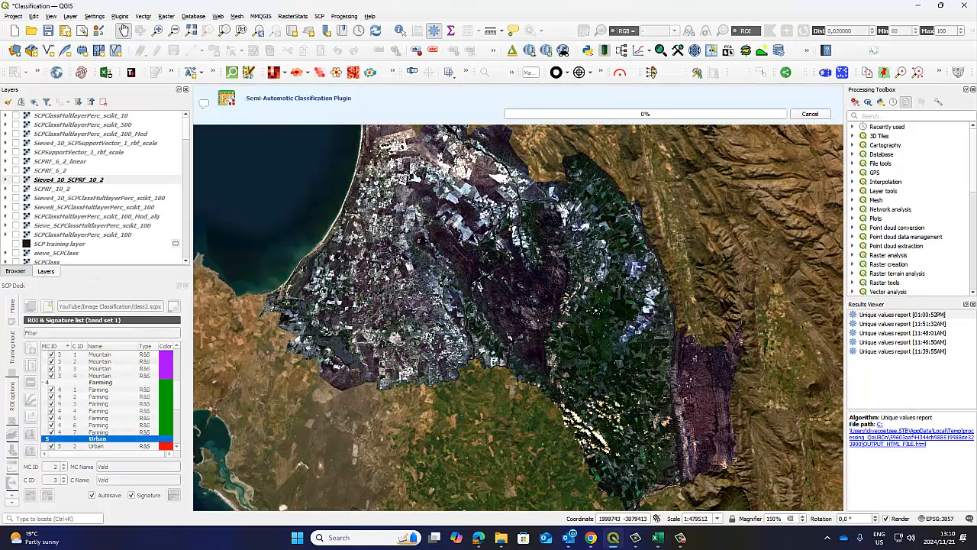
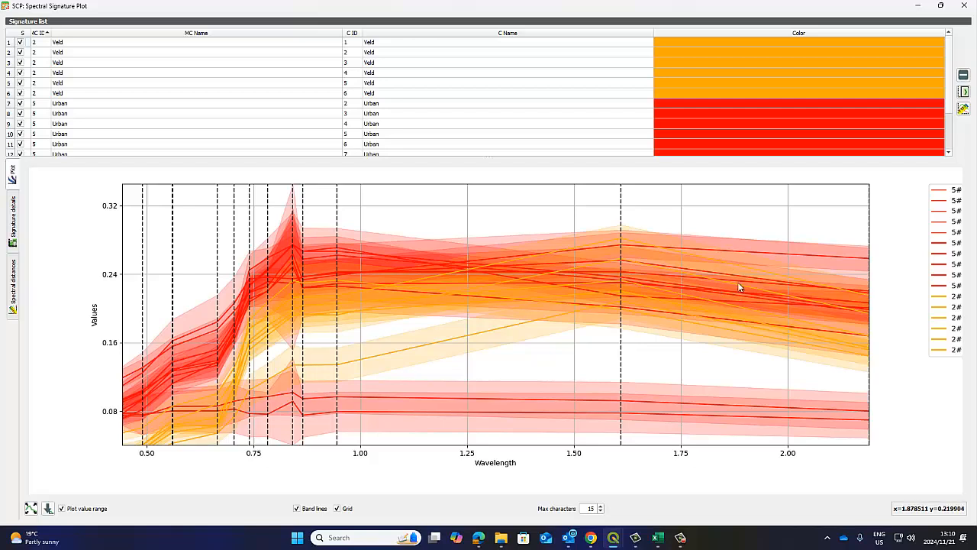
pyautogui.click(961, 5)
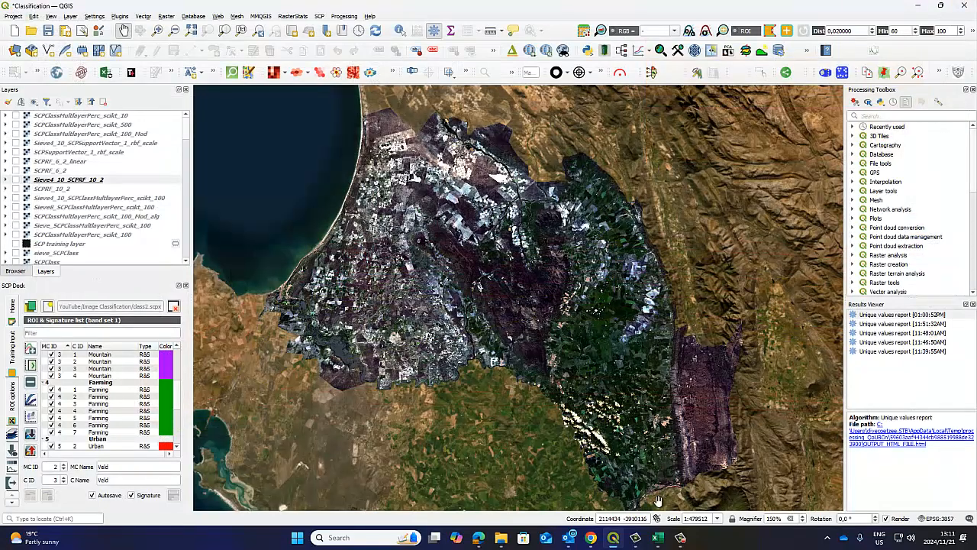
pyautogui.click(659, 538)
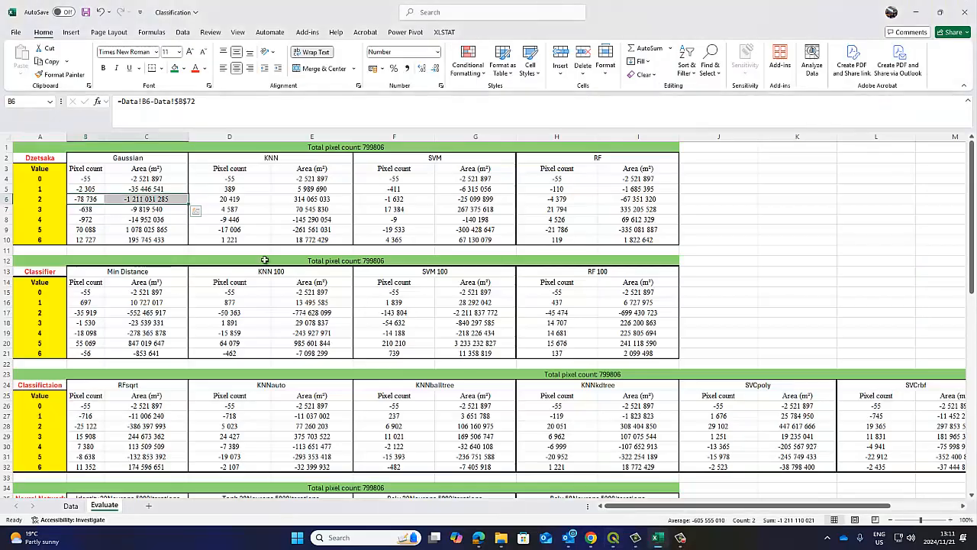
# Step: Examine the Dzetsaka Gaussian pixel count differences for values 1 to 6, focusing on values 2 and 5
pyautogui.click(75, 229)
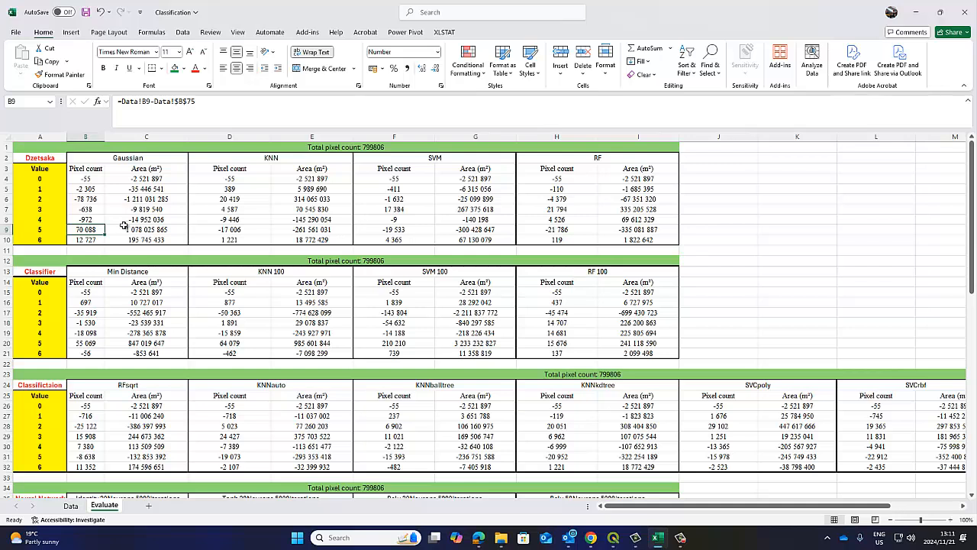
pyautogui.click(95, 200)
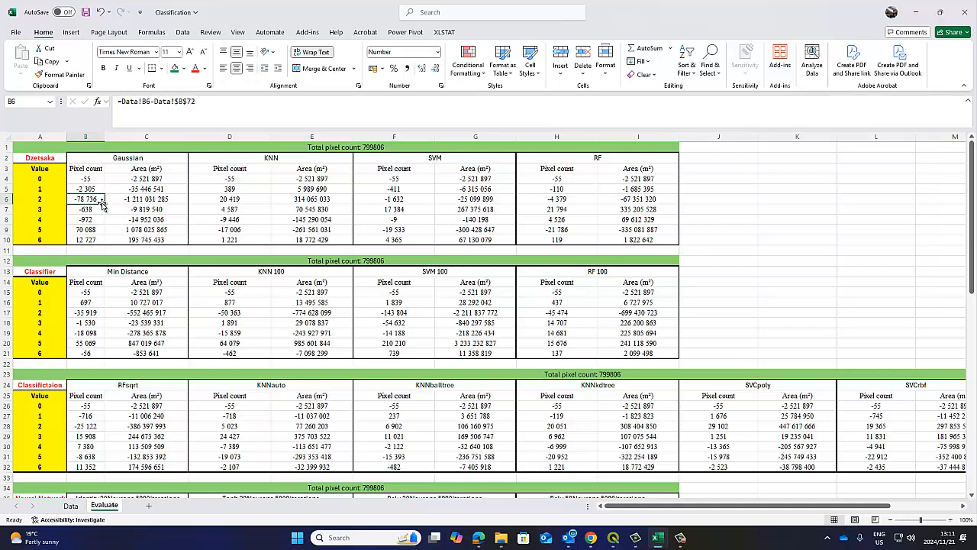
pyautogui.moveTo(89, 209); pyautogui.dragTo(91, 219)
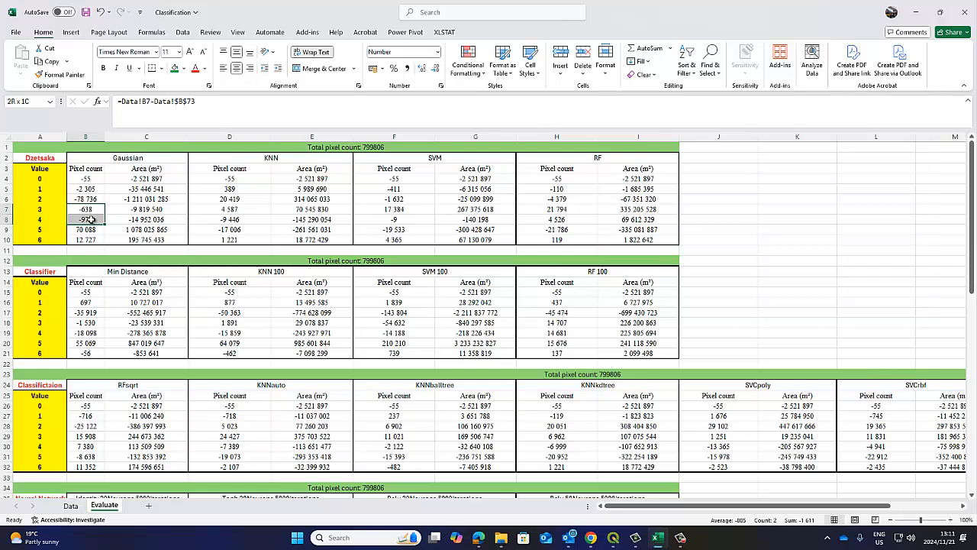
pyautogui.moveTo(91, 217); pyautogui.dragTo(90, 217)
pyautogui.click(90, 188)
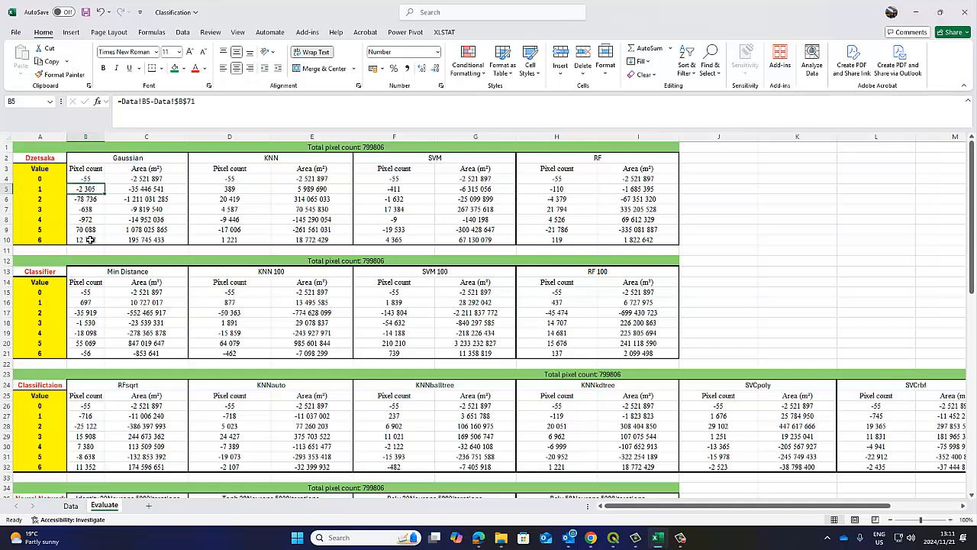
pyautogui.click(90, 239)
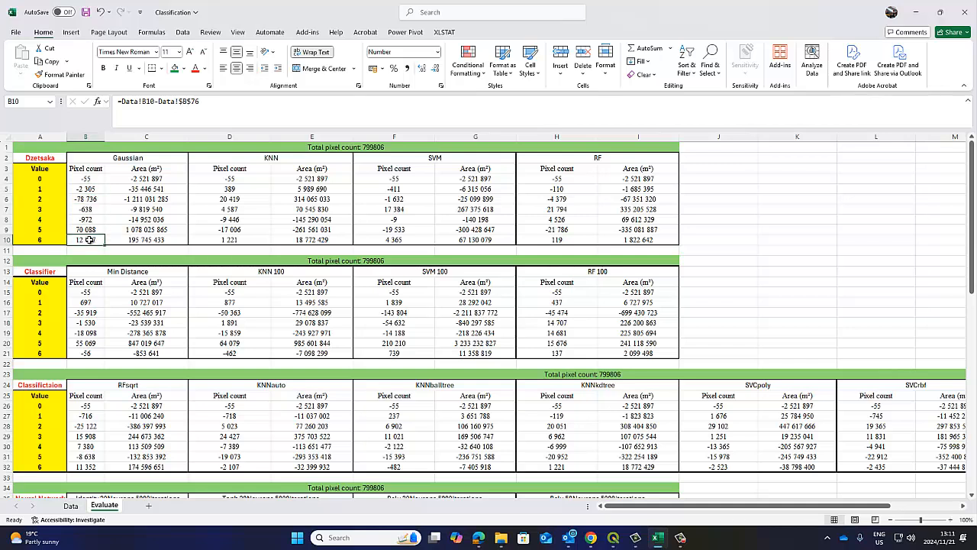
pyautogui.click(90, 200)
pyautogui.click(86, 228)
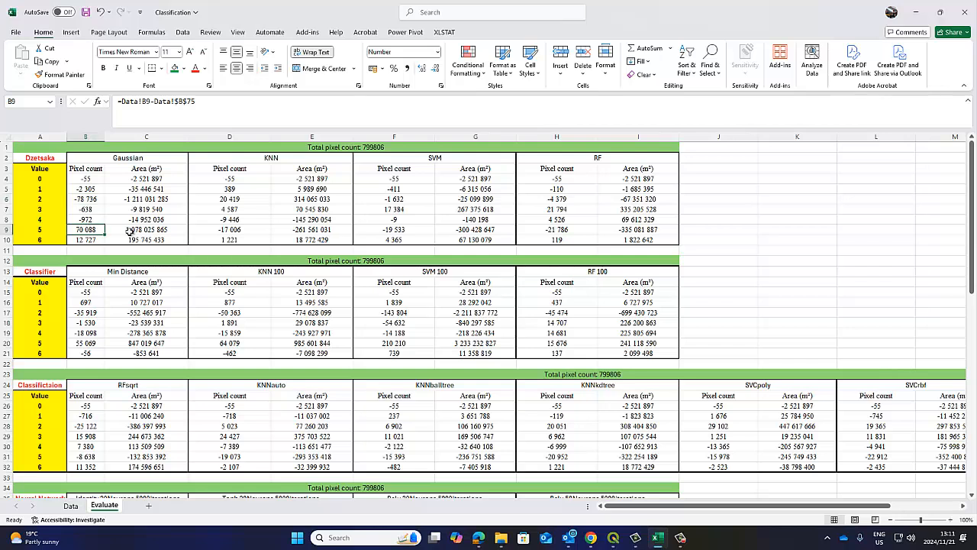
# Step: Compare the Dzetsaka KNN pixel count differences for values 2 and 5
pyautogui.click(240, 200)
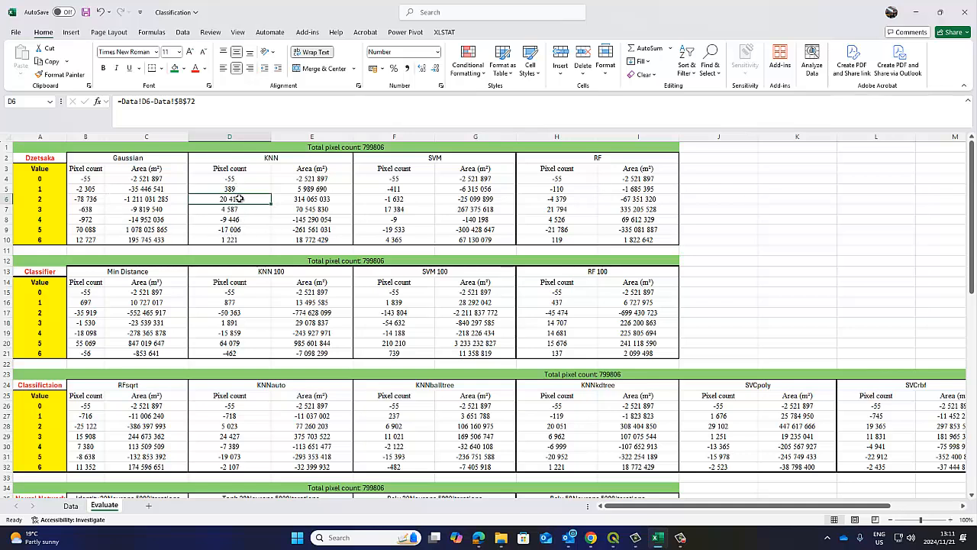
pyautogui.click(240, 229)
pyautogui.click(243, 200)
pyautogui.click(244, 229)
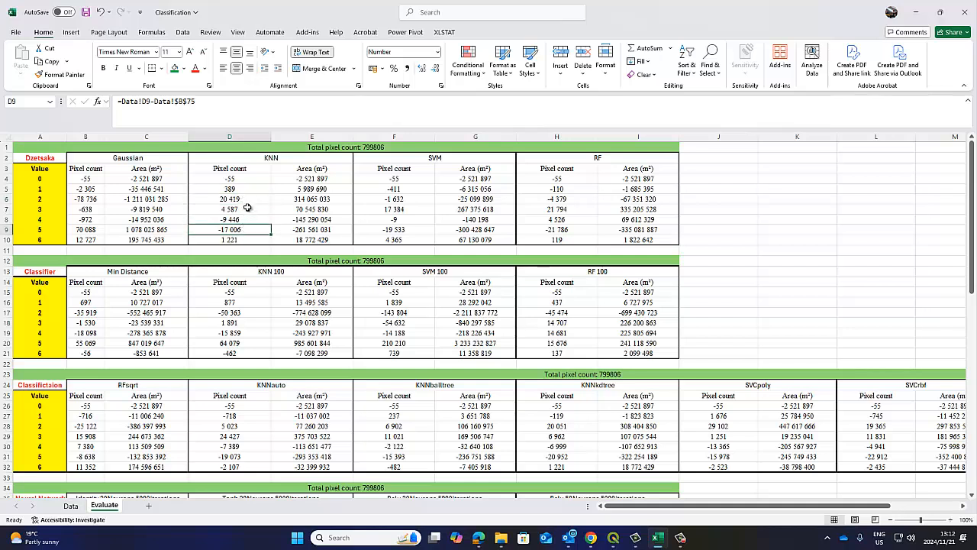
pyautogui.click(246, 199)
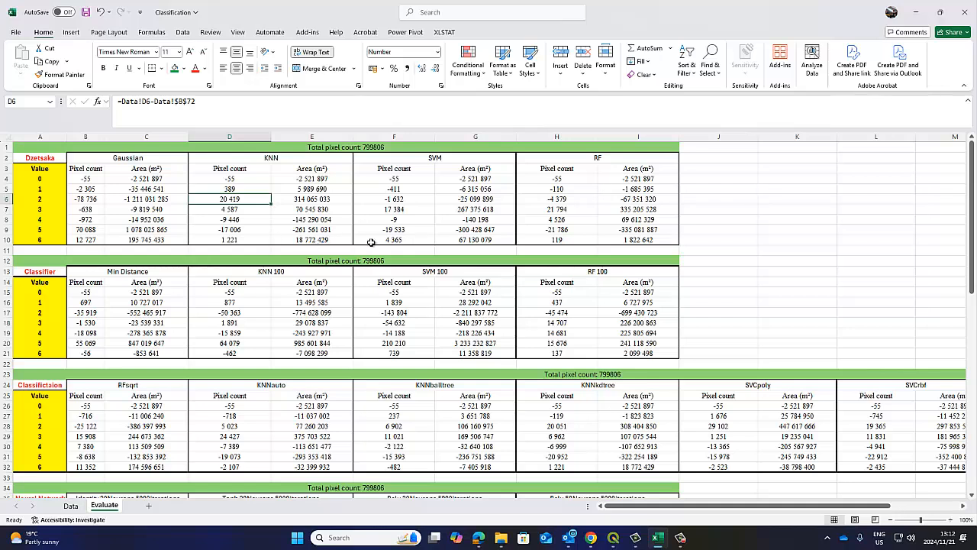
# Step: Examine the Dzetsaka SVM pixel count and area differences for values 4 and 3
pyautogui.moveTo(405, 220); pyautogui.dragTo(454, 219)
pyautogui.click(436, 158)
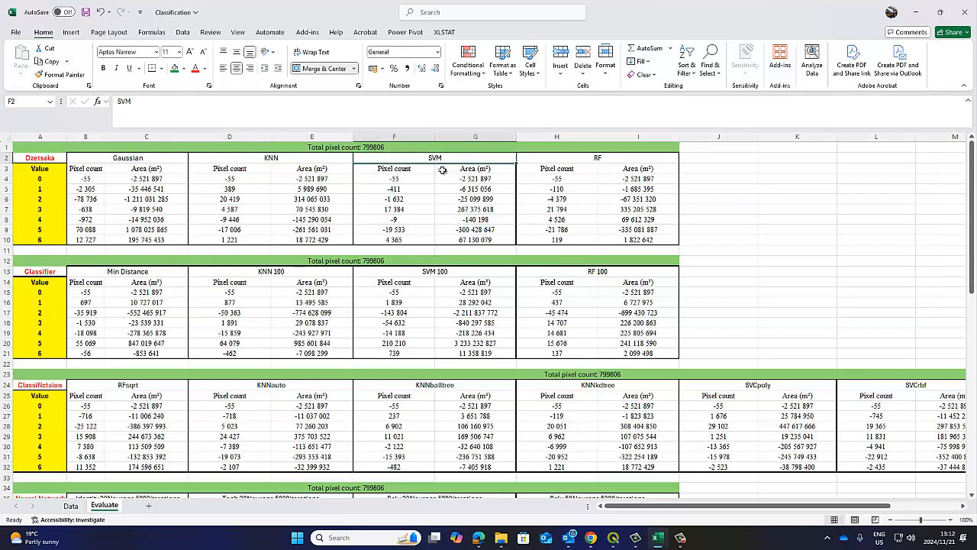
pyautogui.moveTo(406, 220); pyautogui.dragTo(451, 220)
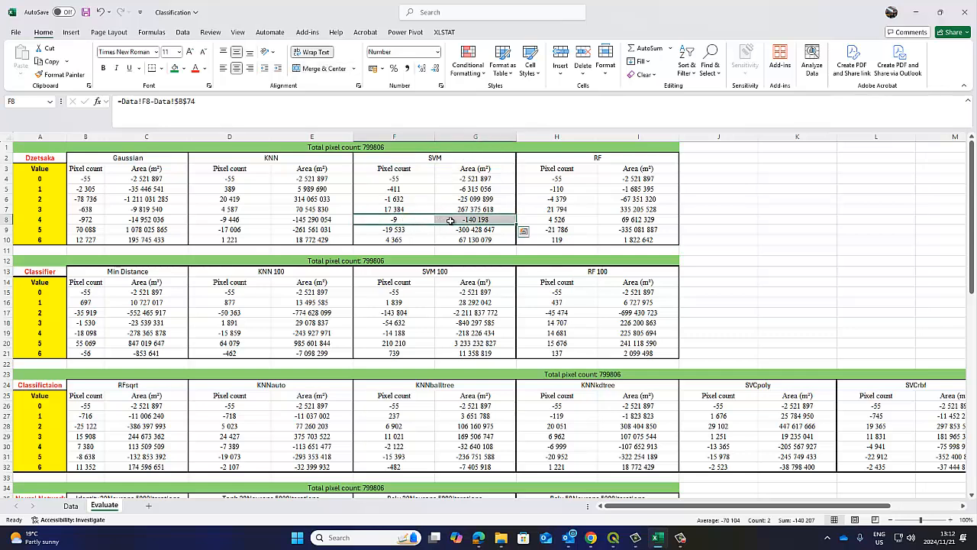
pyautogui.click(411, 209)
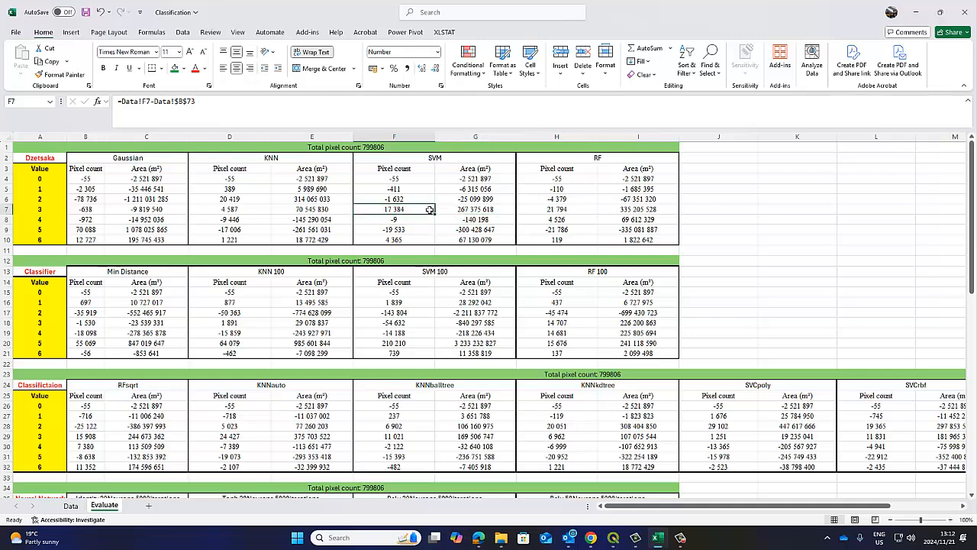
pyautogui.click(471, 211)
pyautogui.moveTo(431, 211); pyautogui.dragTo(408, 208)
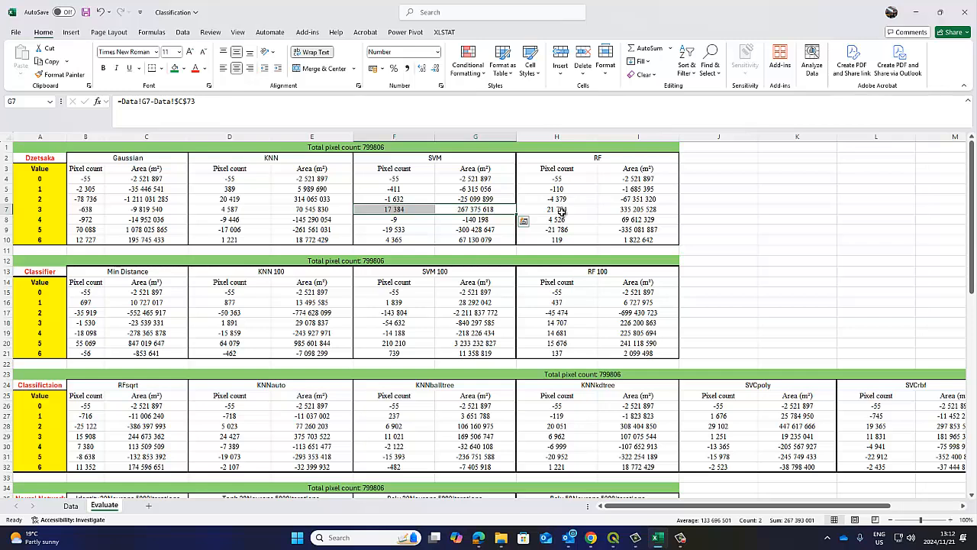
# Step: Review the Dzetsaka RF differences for all values against the whole Dzetsaka block
pyautogui.moveTo(572, 179); pyautogui.dragTo(561, 241)
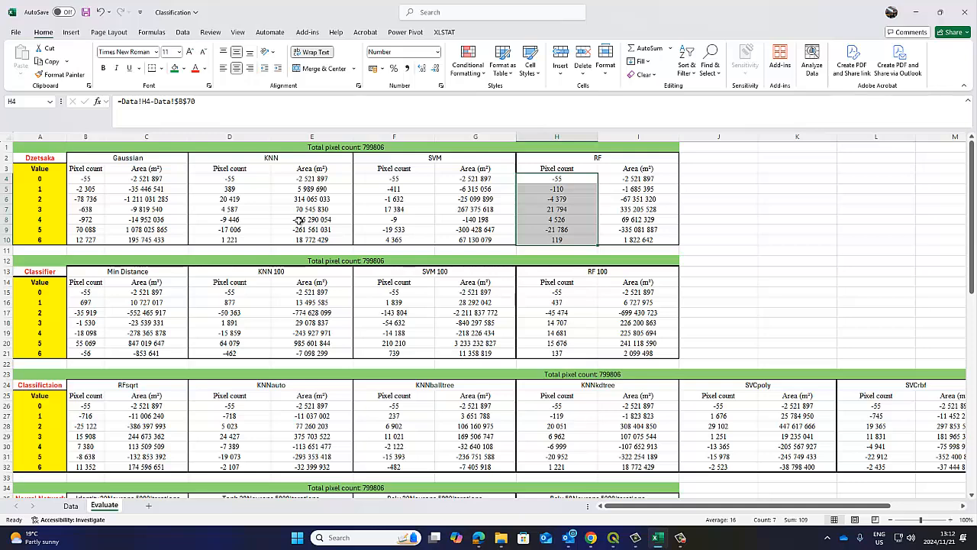
pyautogui.moveTo(58, 146); pyautogui.dragTo(588, 240)
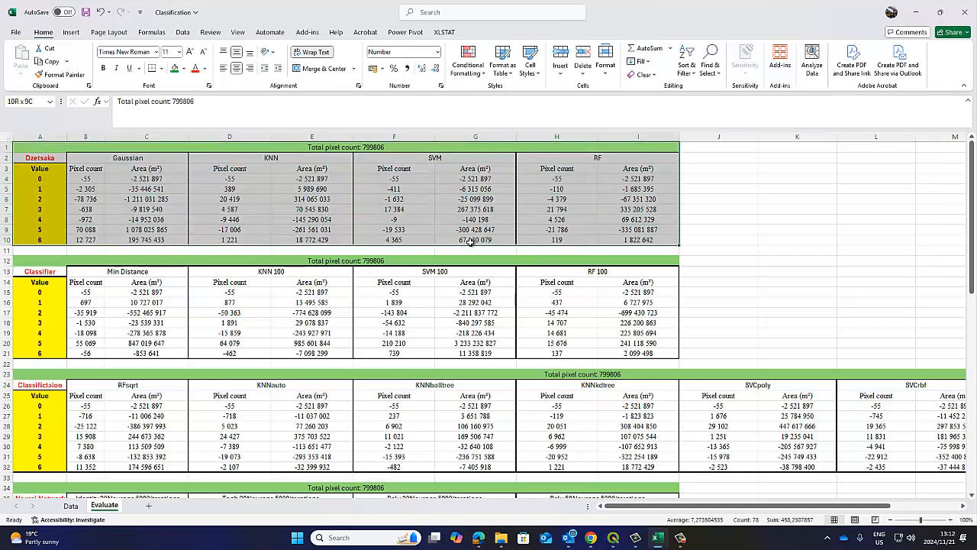
pyautogui.click(588, 174)
pyautogui.moveTo(585, 158); pyautogui.dragTo(571, 237)
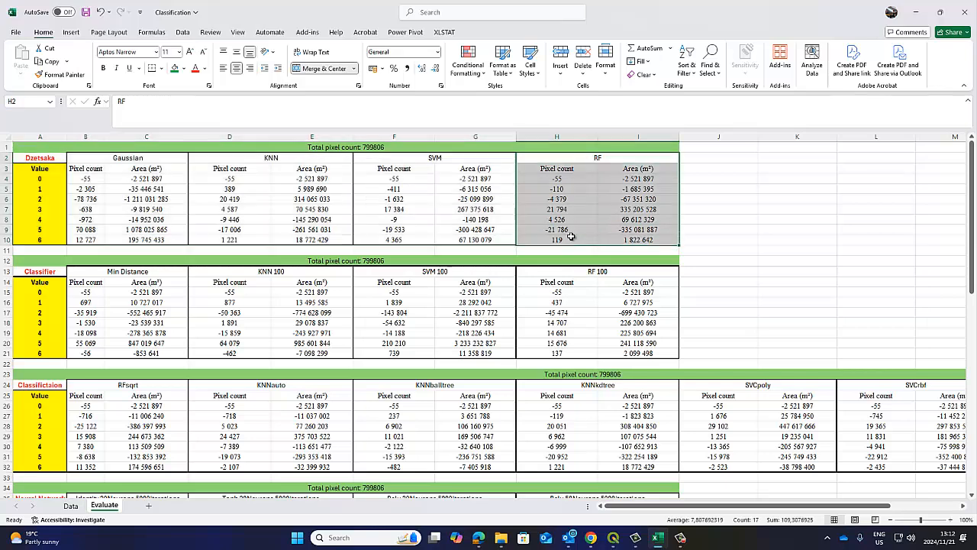
pyautogui.click(43, 157)
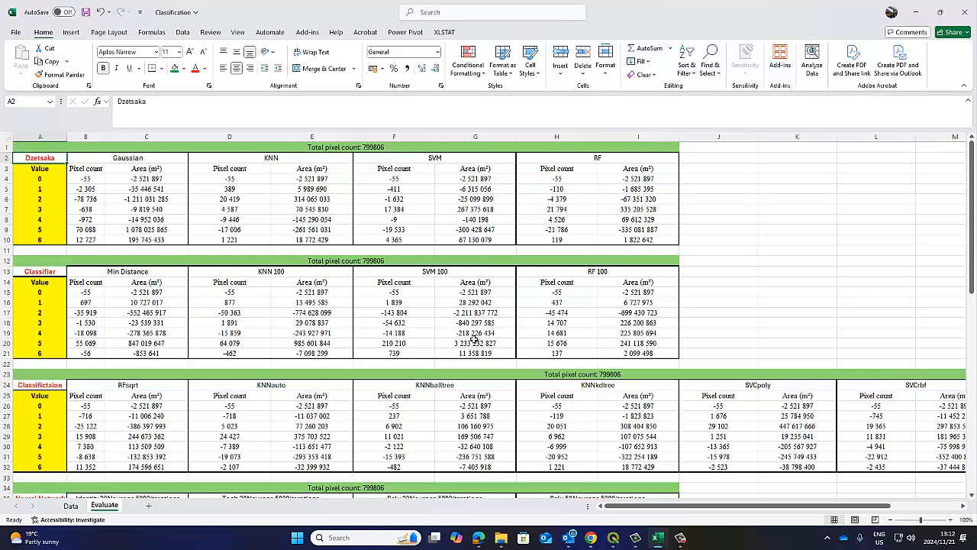
# Step: Review the Classifier block, comparing the differences for values 5 and 2 across Min Distance, KNN 100, SVM 100 and RF 100
pyautogui.scroll(-2, 478, 339)
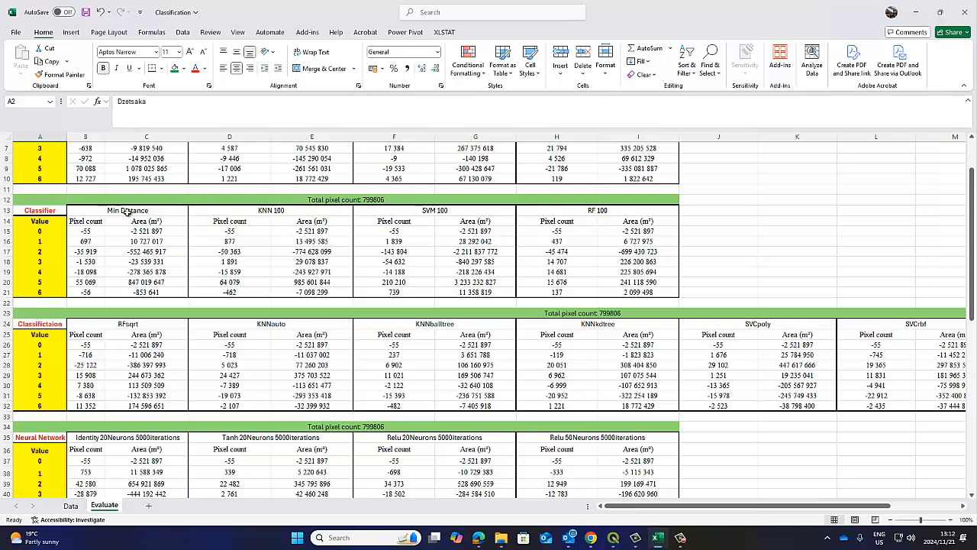
pyautogui.moveTo(126, 211); pyautogui.dragTo(540, 292)
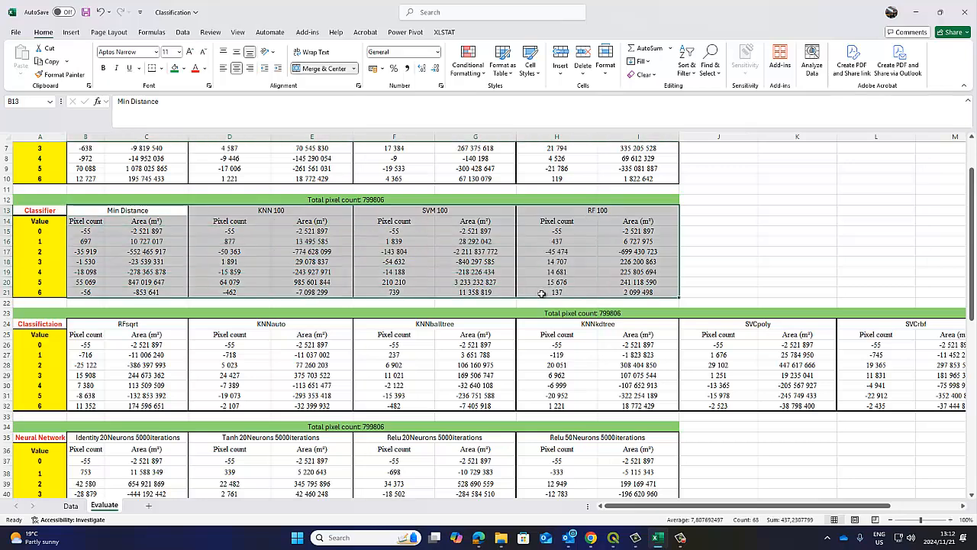
pyautogui.scroll(1, 433, 281)
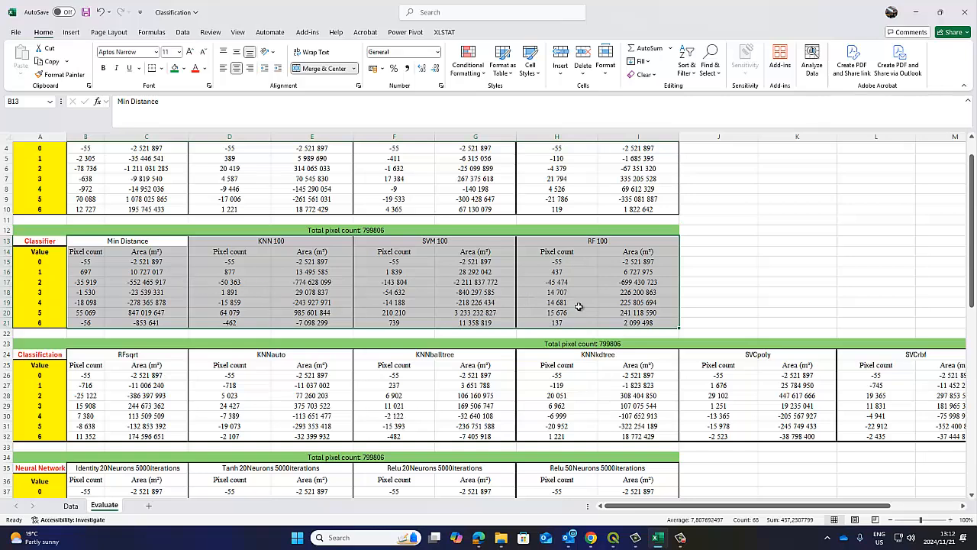
pyautogui.scroll(1, 579, 306)
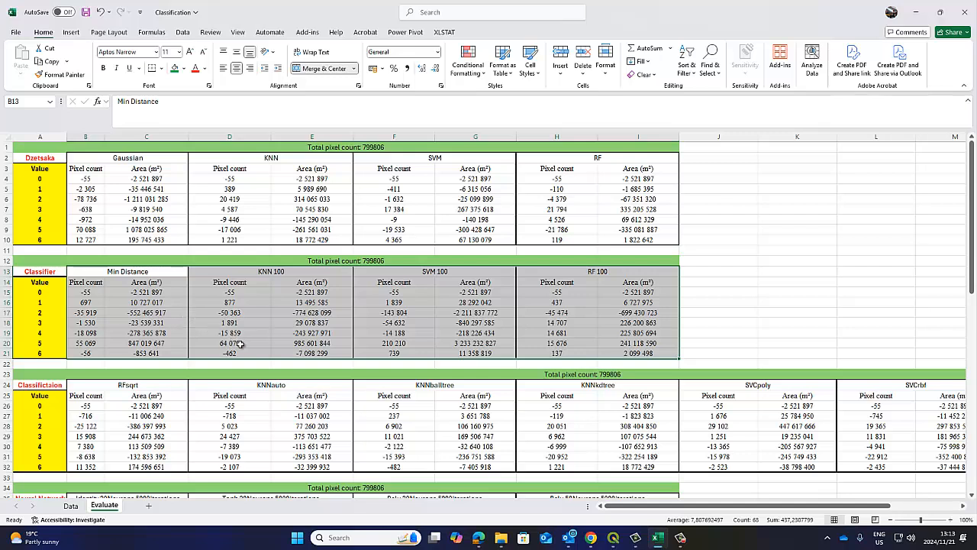
pyautogui.moveTo(87, 343); pyautogui.dragTo(607, 343)
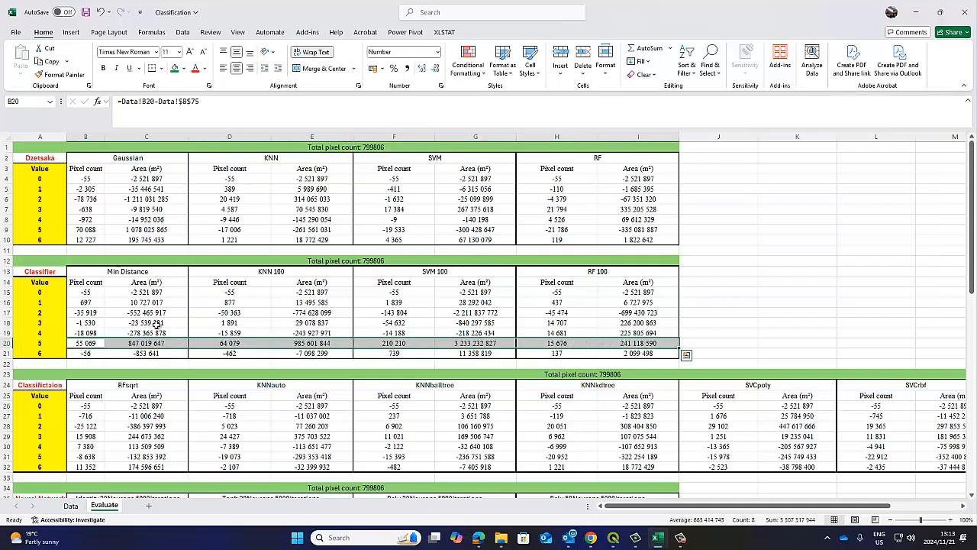
pyautogui.moveTo(87, 313); pyautogui.dragTo(611, 313)
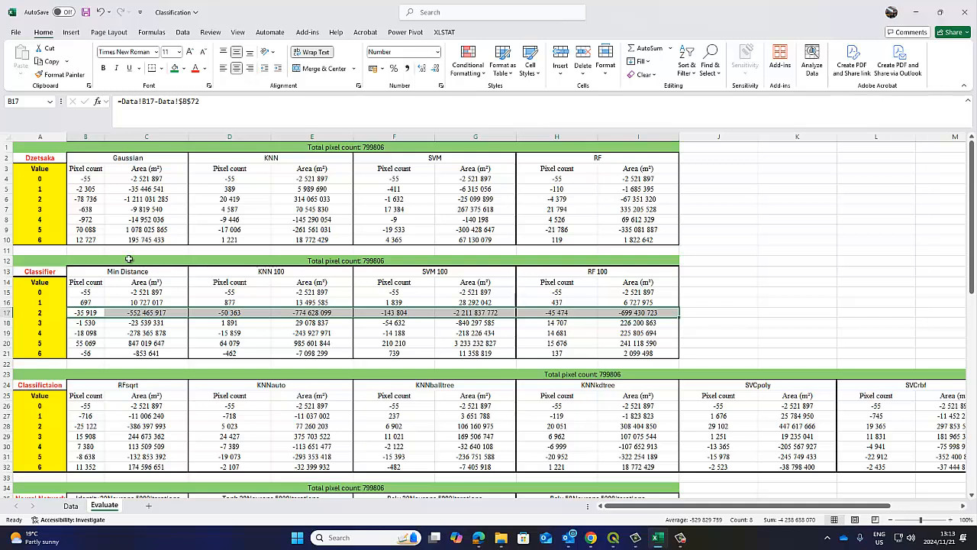
pyautogui.click(45, 159)
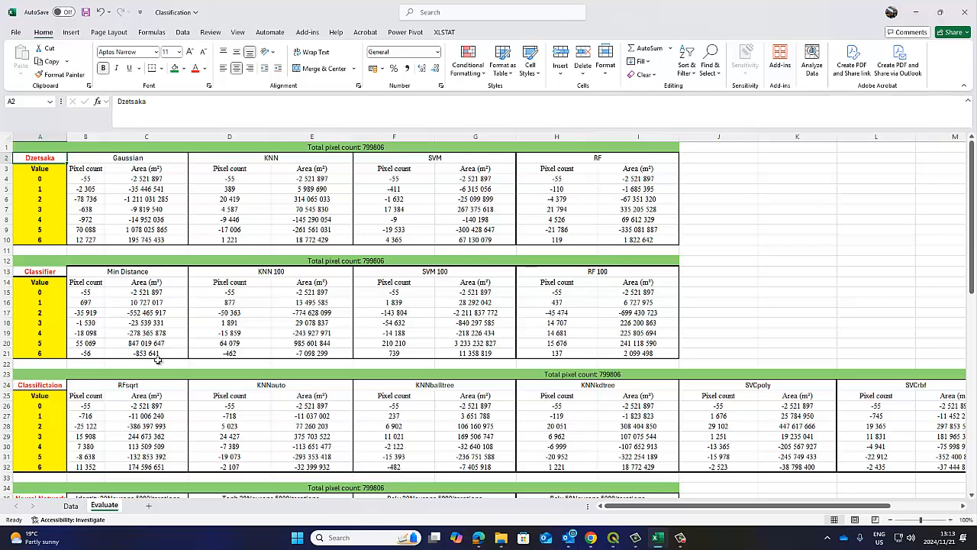
# Step: Look through the Classification, Neural Network, OTB and SCP blocks and check the Average differences in B70:C76
pyautogui.scroll(-2, 156, 359)
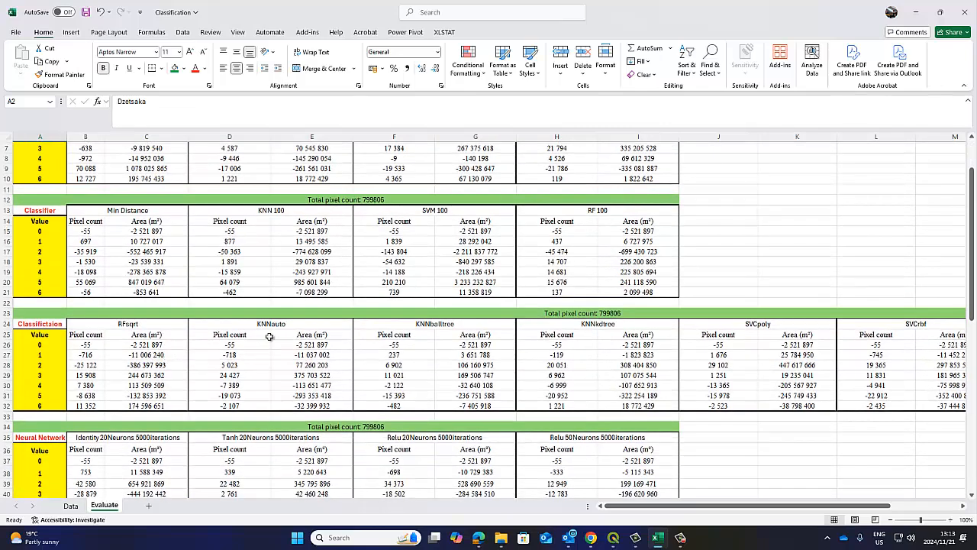
pyautogui.scroll(-6, 270, 336)
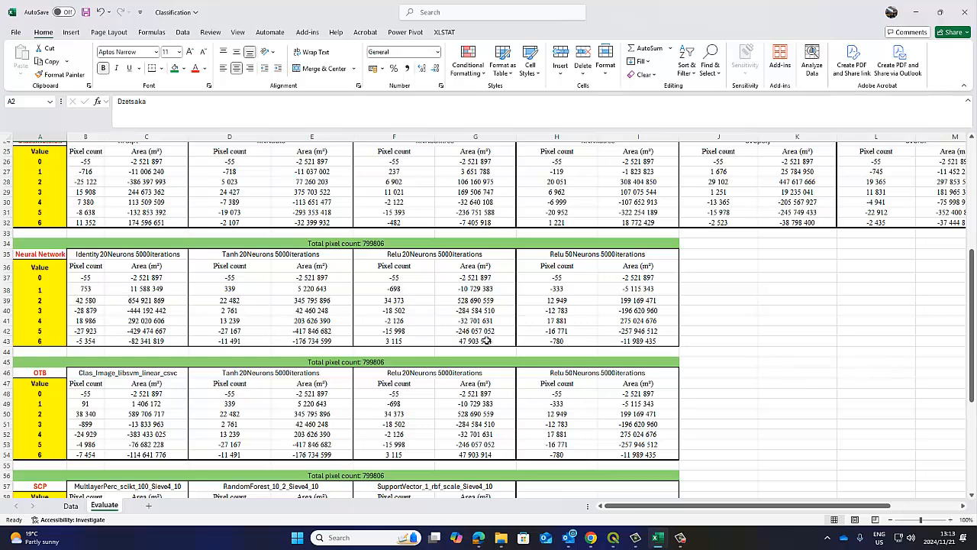
pyautogui.scroll(-2, 582, 336)
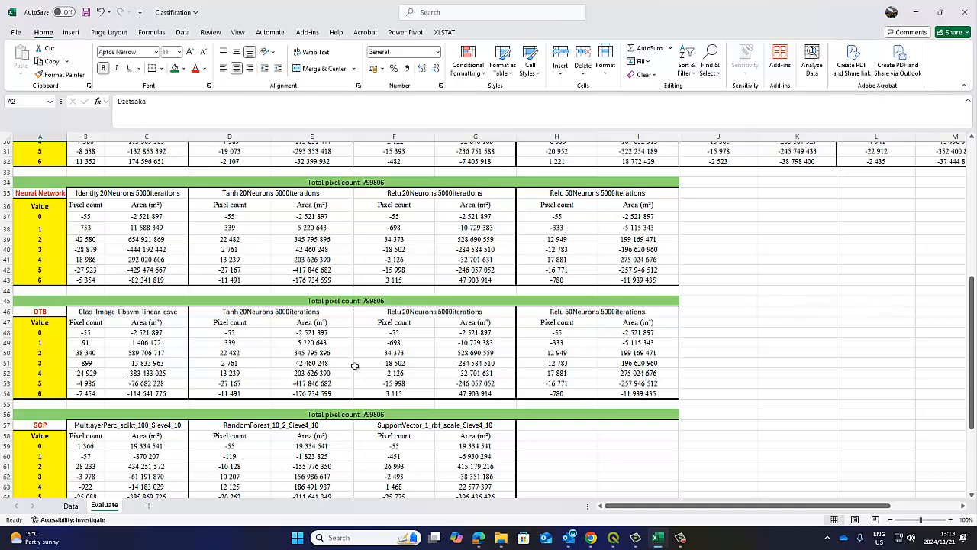
pyautogui.scroll(-3, 518, 374)
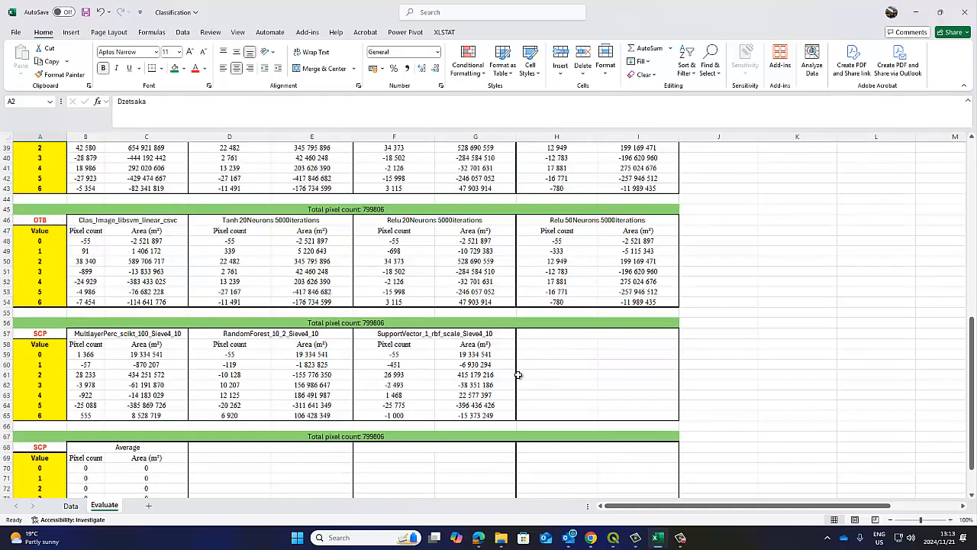
pyautogui.scroll(-1, 518, 374)
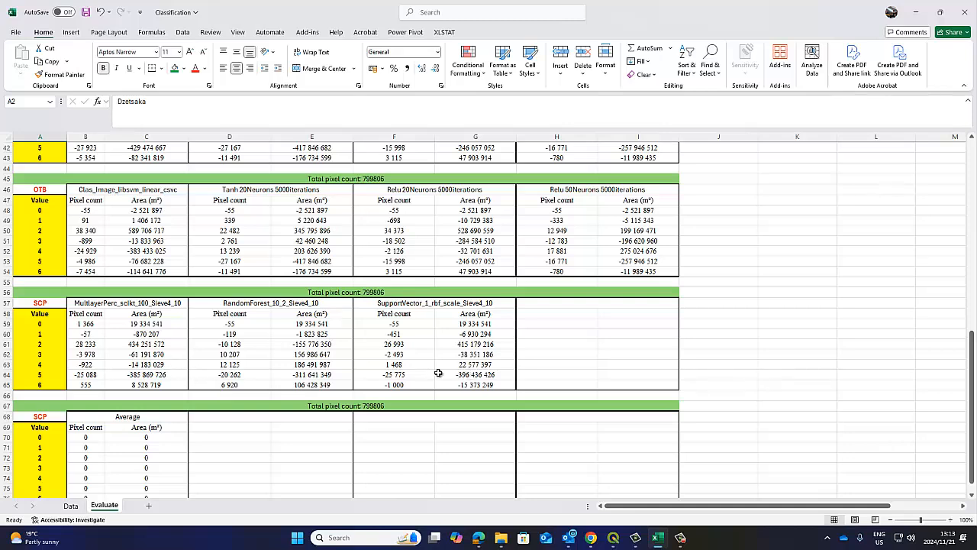
pyautogui.scroll(-3, 152, 451)
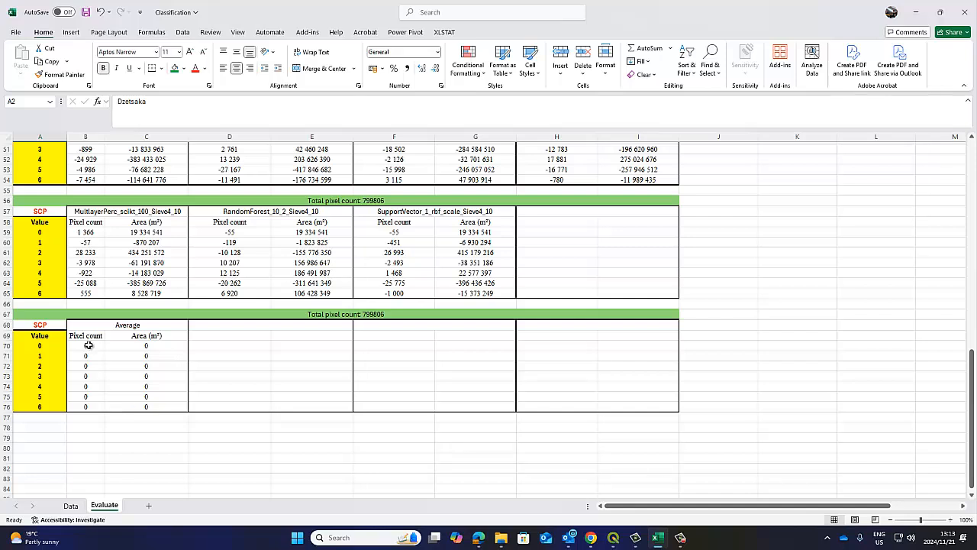
pyautogui.moveTo(88, 345); pyautogui.dragTo(134, 410)
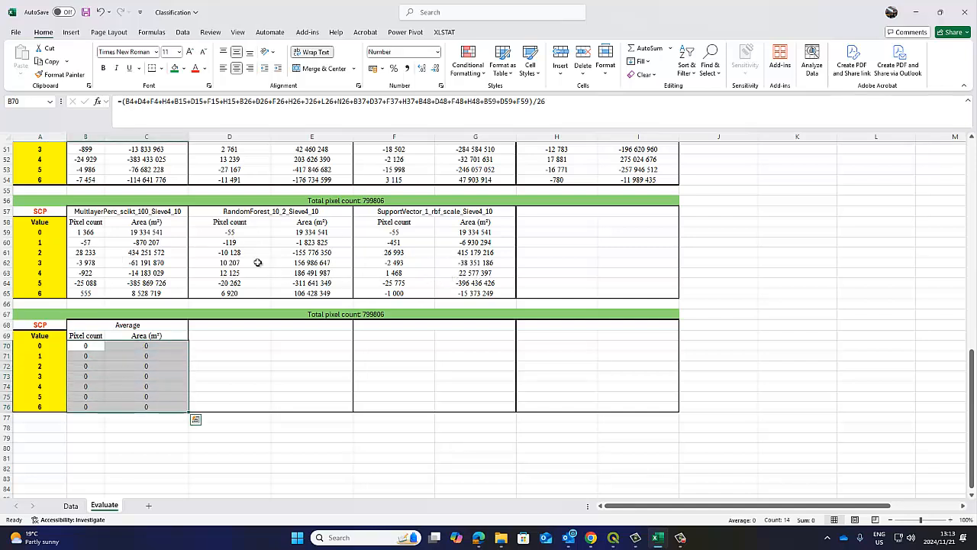
# Step: Return to the Dzetsaka block and skim all method blocks once more down to the Average table
pyautogui.scroll(17, 263, 262)
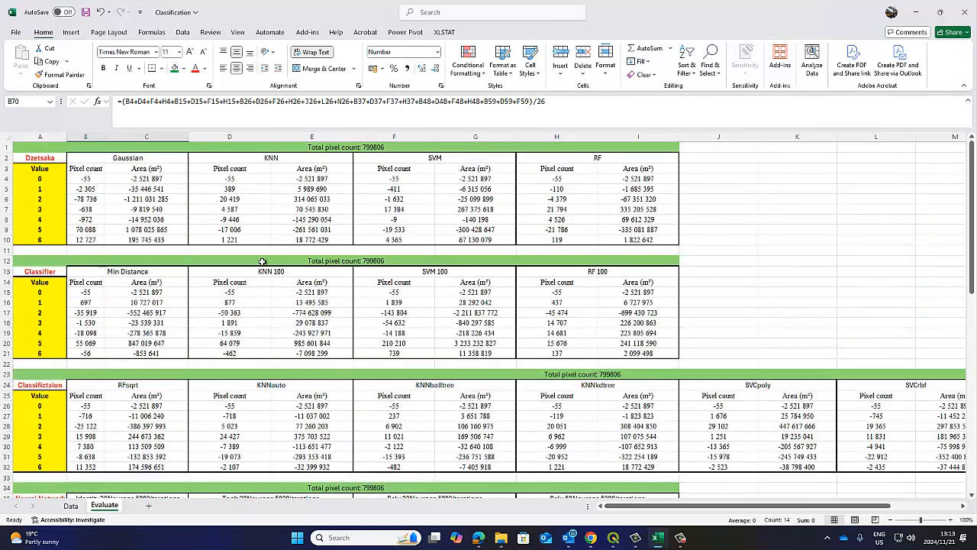
pyautogui.click(36, 156)
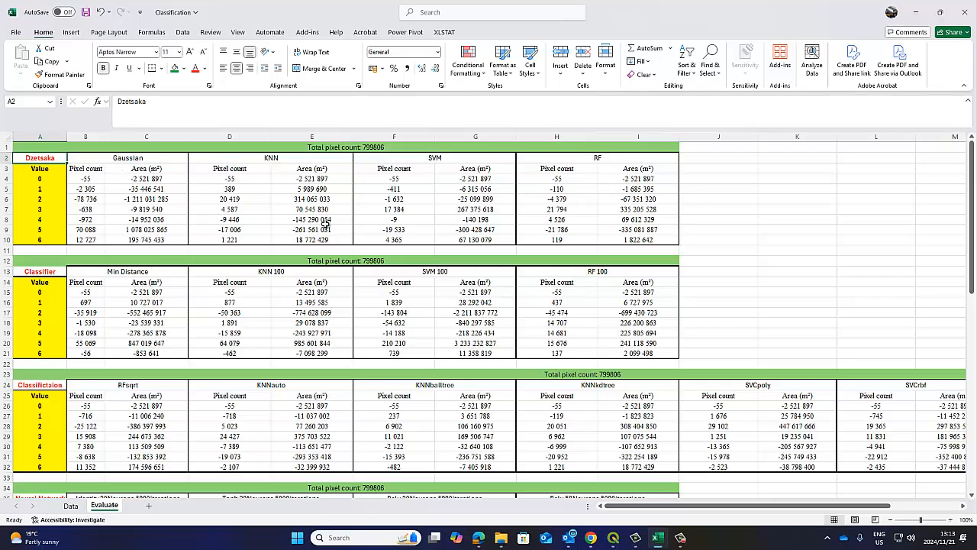
pyautogui.scroll(-1, 330, 240)
pyautogui.scroll(-12, 331, 241)
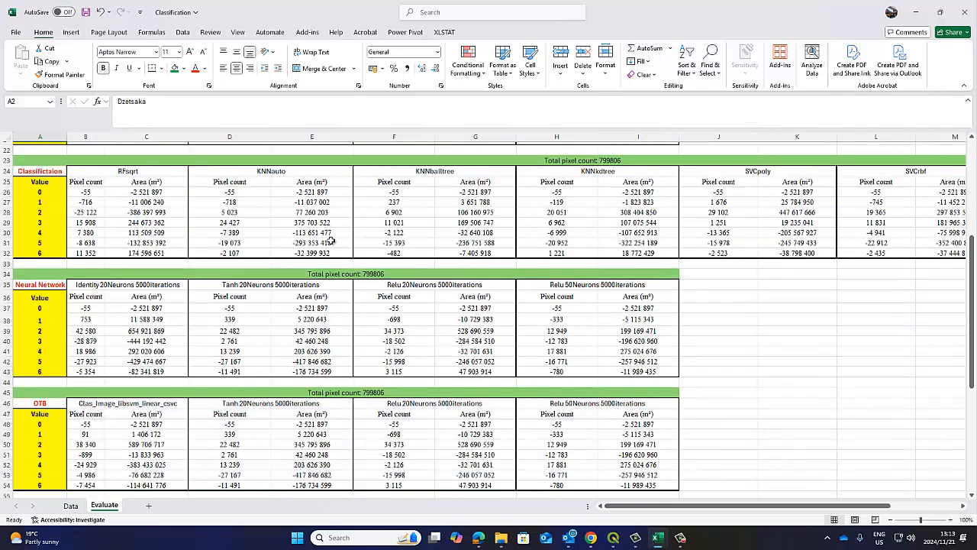
pyautogui.scroll(-2, 330, 241)
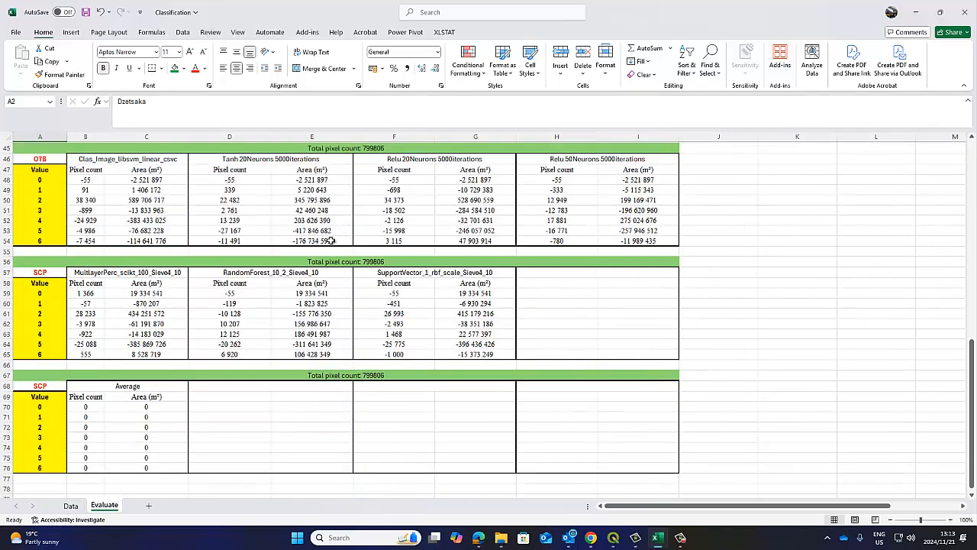
# Step: Compare the Average table and class percentages on the Data sheet with the Average differences on the Evaluate sheet
pyautogui.click(71, 506)
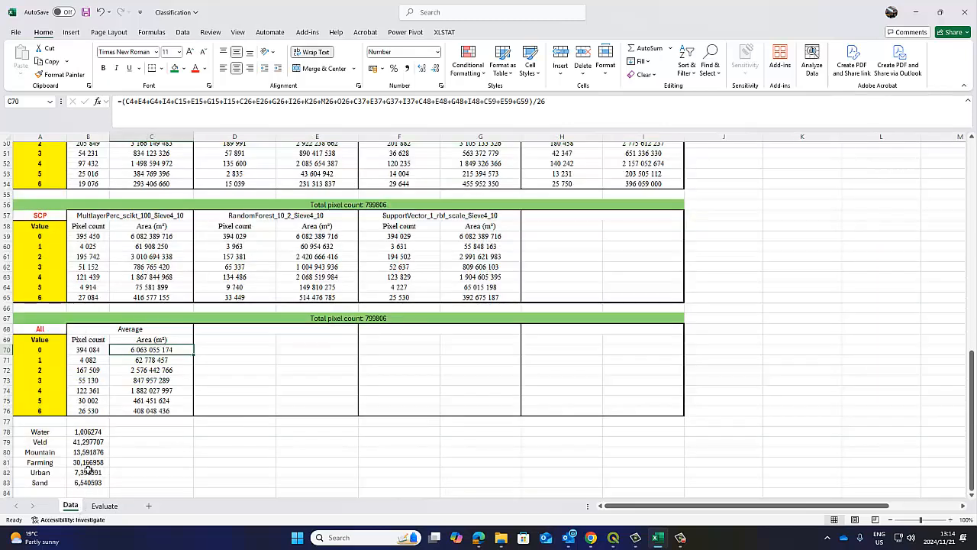
pyautogui.click(96, 507)
pyautogui.click(71, 506)
pyautogui.click(104, 507)
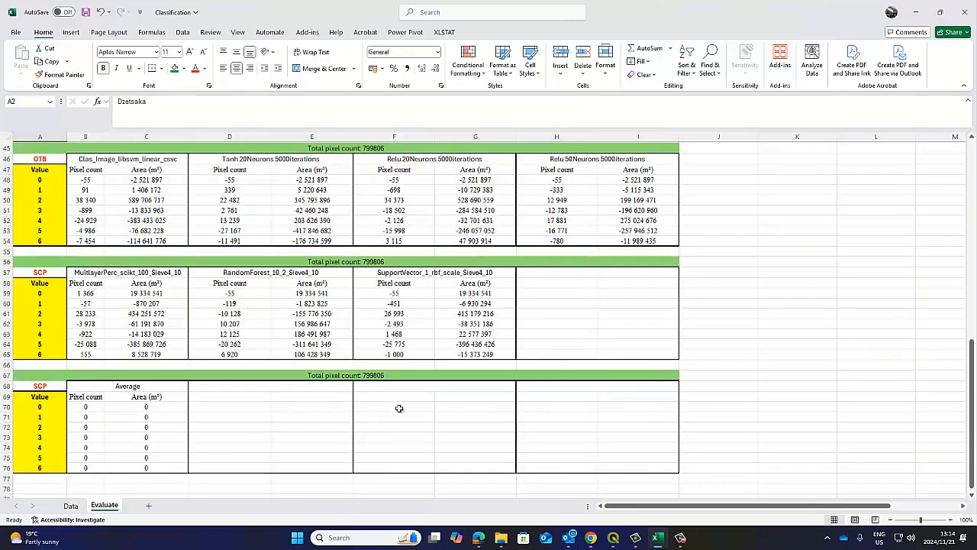
# Step: Skim the Evaluate sheet's method blocks, select the three SCP results in B57:G65 and briefly view the satellite map in QGIS
pyautogui.scroll(15, 417, 404)
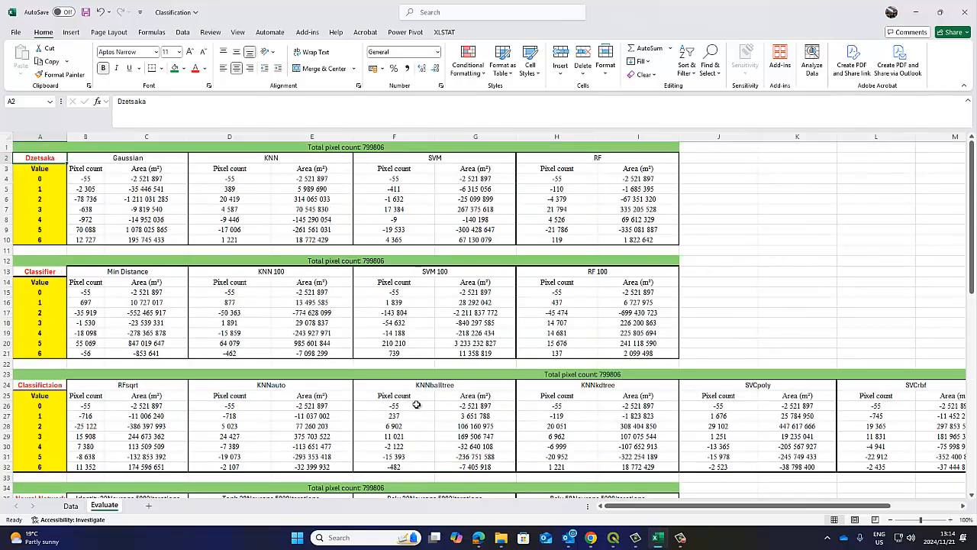
pyautogui.scroll(-16, 417, 404)
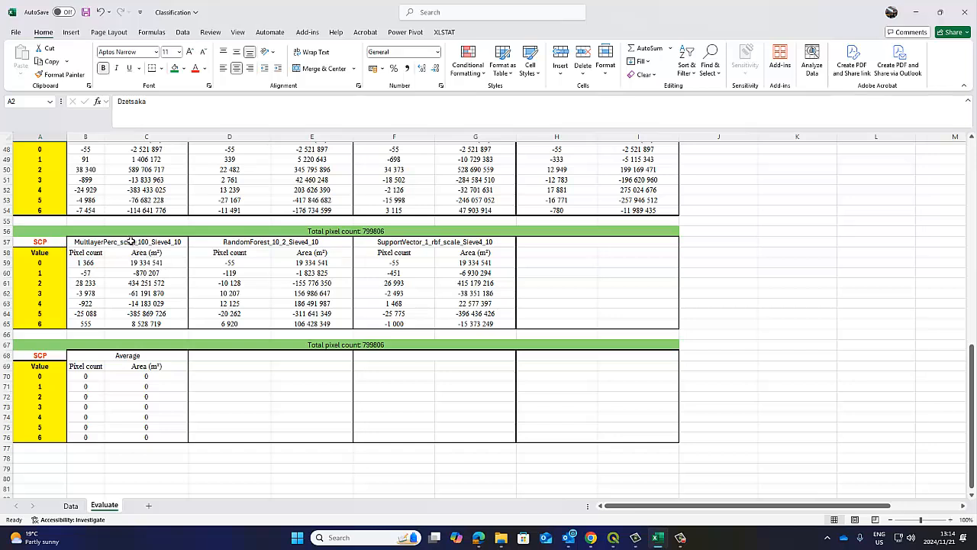
pyautogui.moveTo(131, 242)
pyautogui.mouseDown()
pyautogui.moveTo(416, 264)
pyautogui.moveTo(420, 324)
pyautogui.mouseUp()
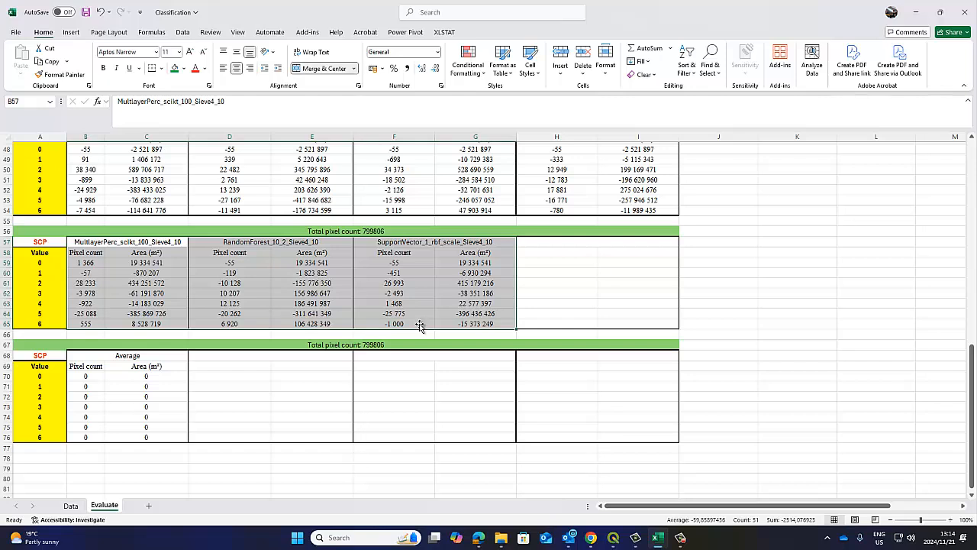
pyautogui.click(615, 540)
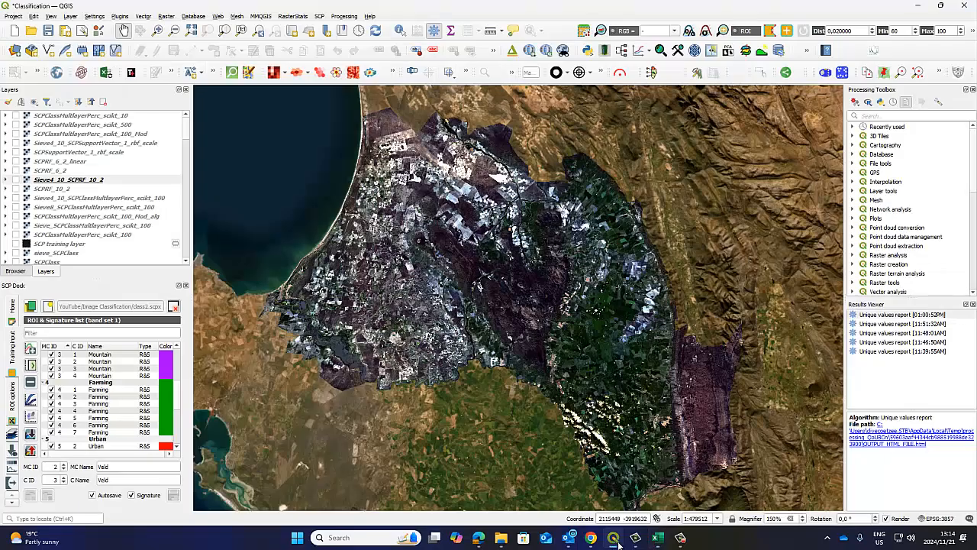
pyautogui.click(617, 540)
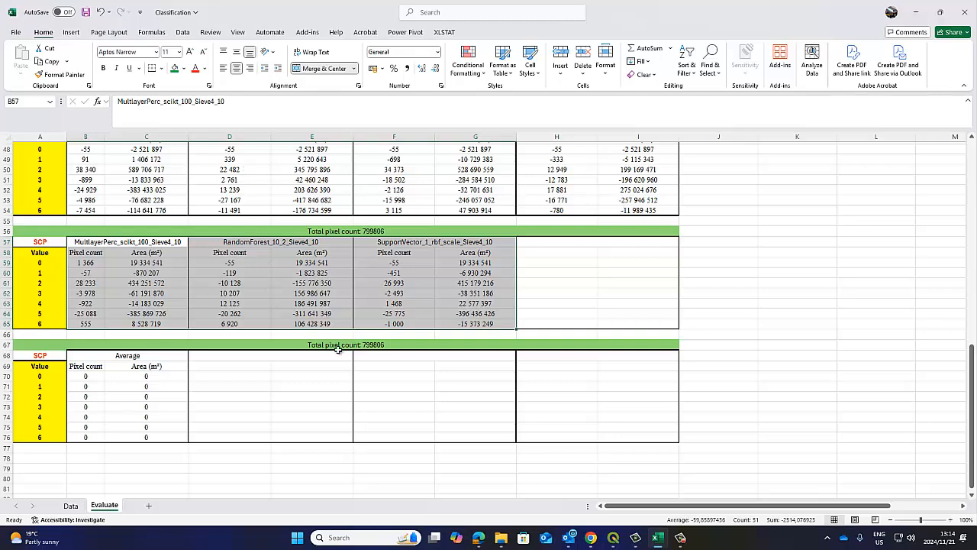
# Step: Review the differences across all Evaluate blocks again, from Dzetsaka down to SCP, ending back at the Dzetsaka block
pyautogui.scroll(15, 383, 333)
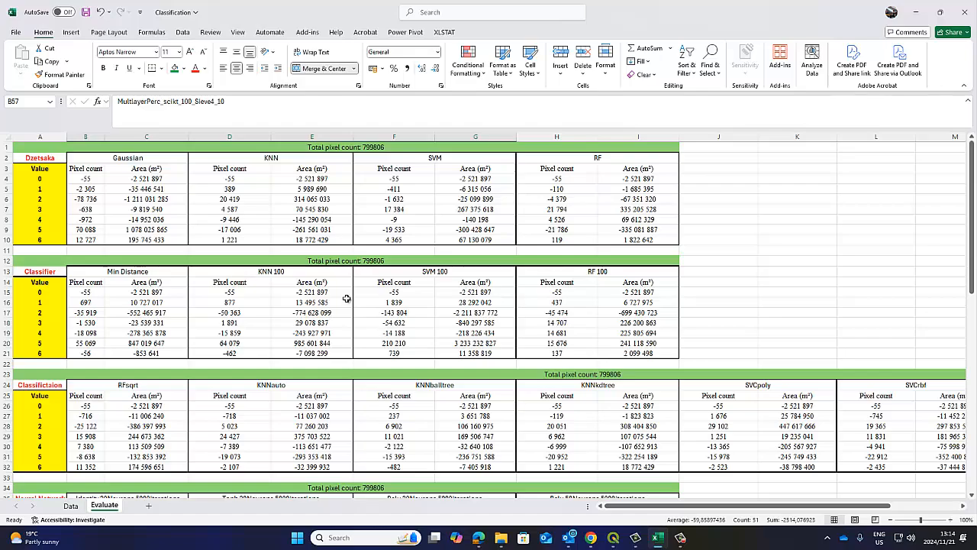
pyautogui.click(40, 146)
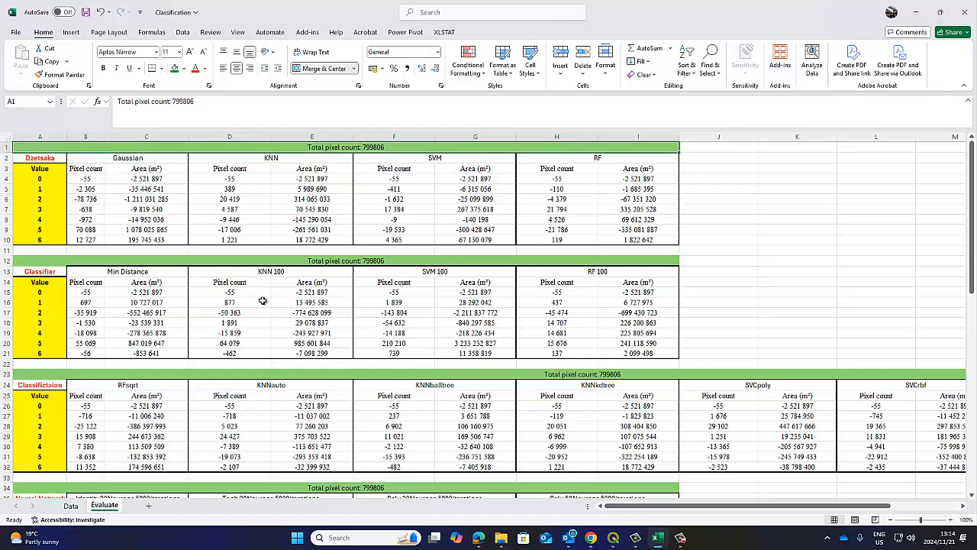
pyautogui.scroll(-17, 263, 301)
pyautogui.scroll(8, 263, 301)
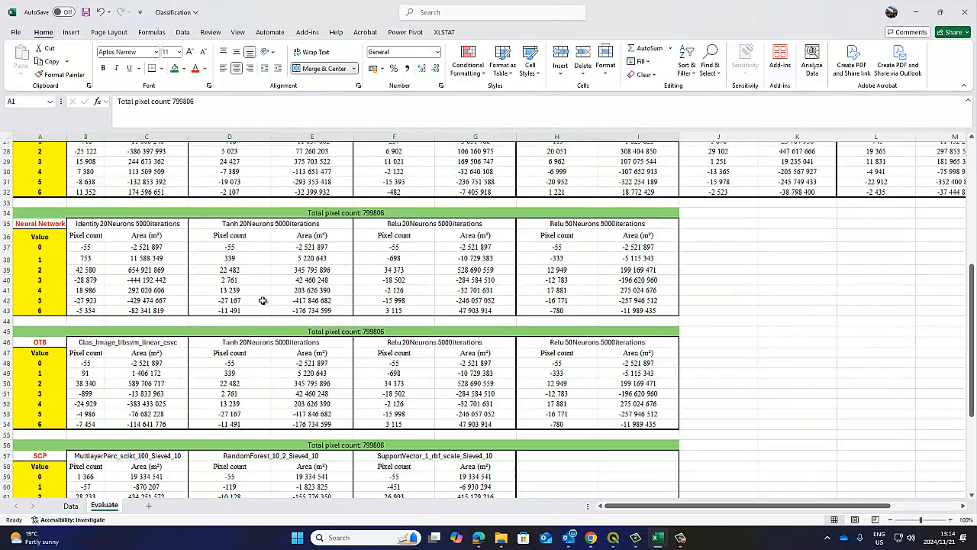
pyautogui.scroll(9, 263, 301)
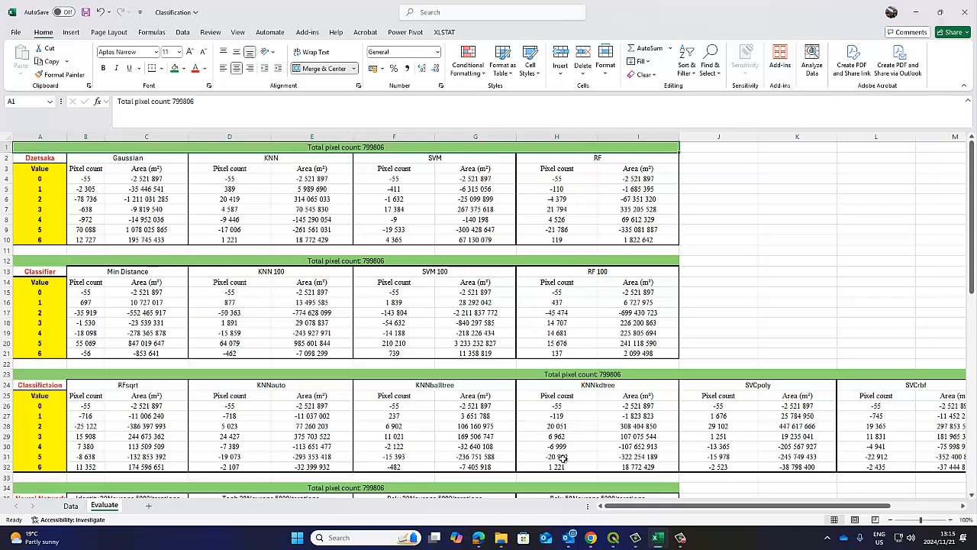
# Step: Switch to QGIS, find the Training layer with its land-cover classes in the layer list and return to Excel
pyautogui.click(613, 538)
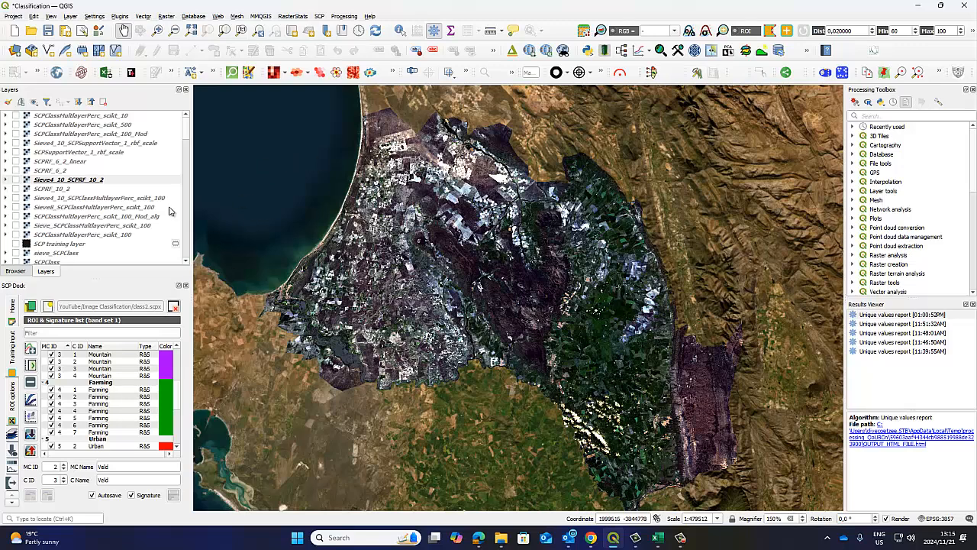
pyautogui.moveTo(182, 159); pyautogui.dragTo(188, 229)
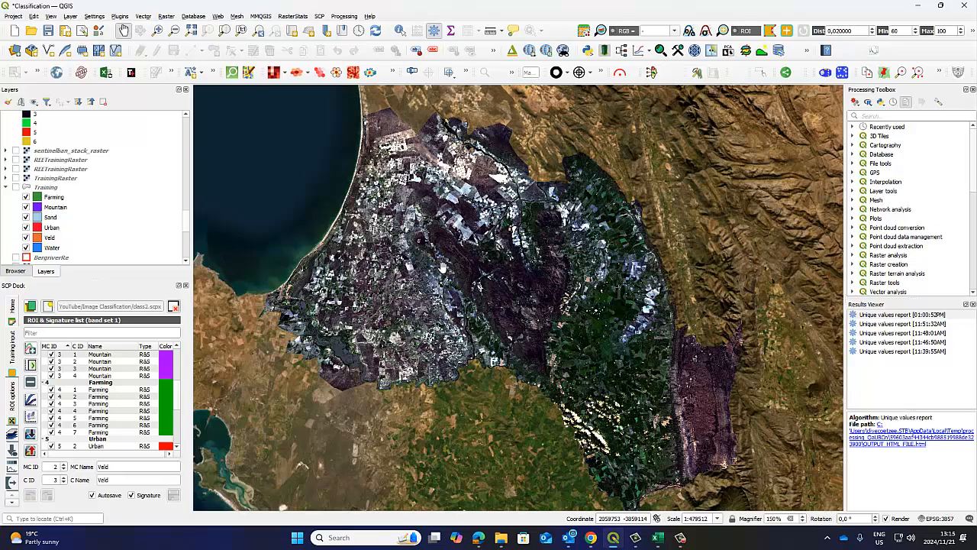
pyautogui.click(660, 542)
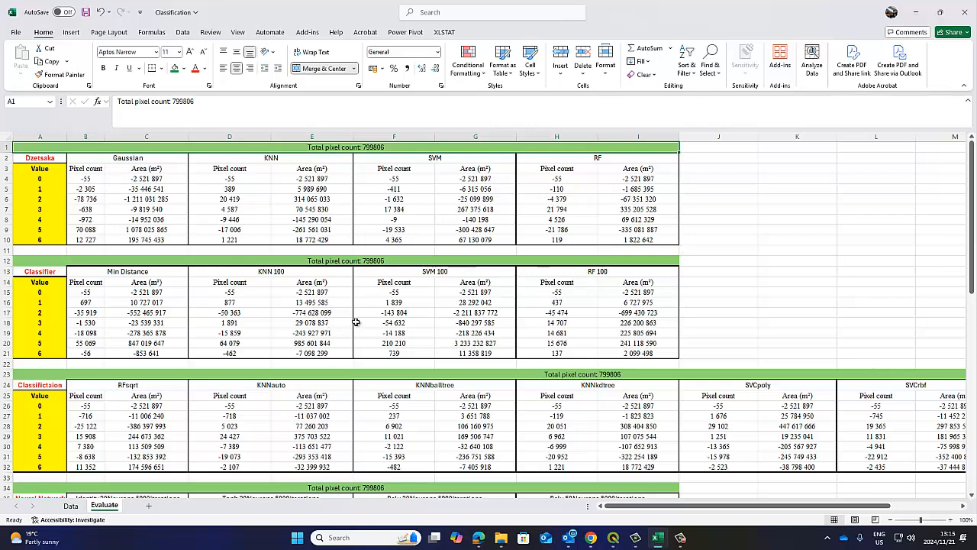
# Step: Skim the Evaluate sheet down to its Average table, and review the Data sheet from its averages up to the Dzetsaka block
pyautogui.scroll(-19, 352, 323)
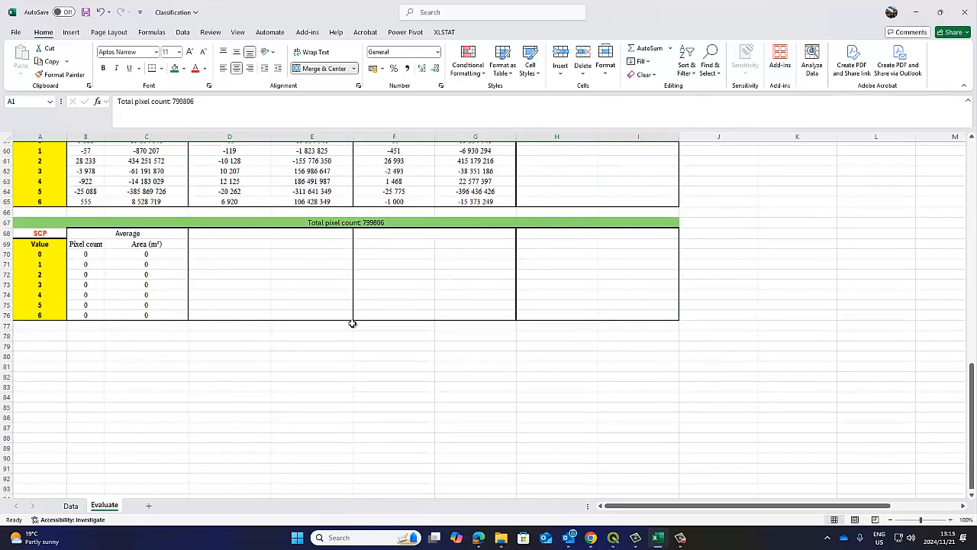
pyautogui.scroll(20, 353, 324)
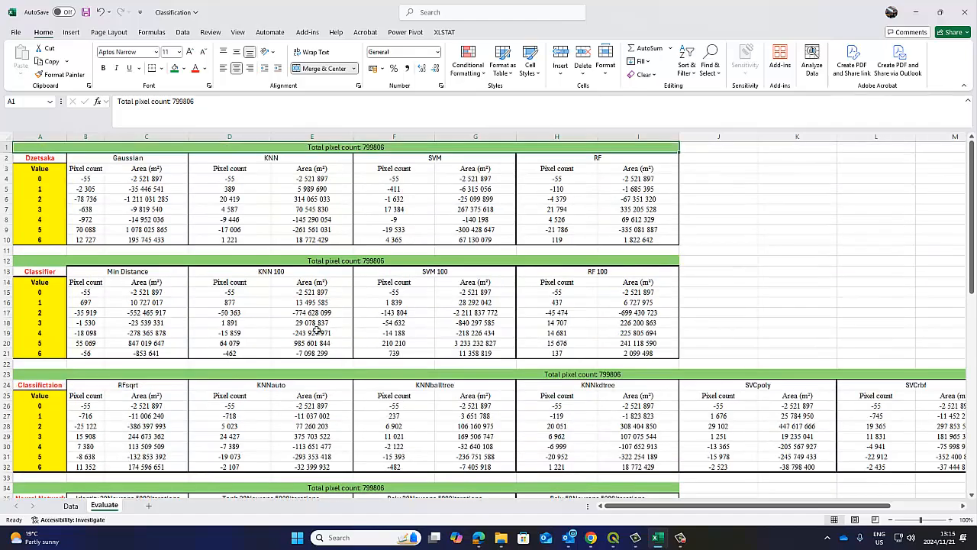
pyautogui.click(71, 506)
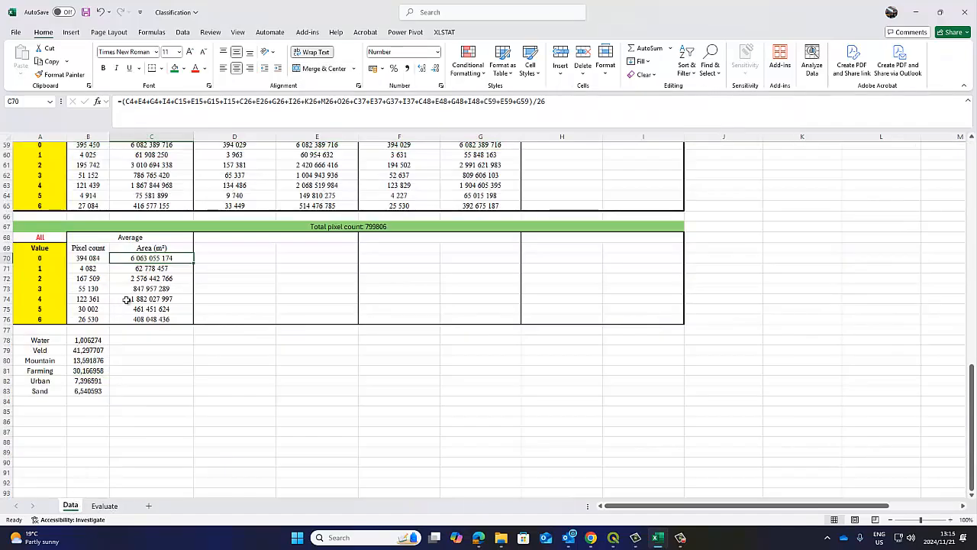
pyautogui.scroll(6, 377, 410)
pyautogui.scroll(14, 377, 410)
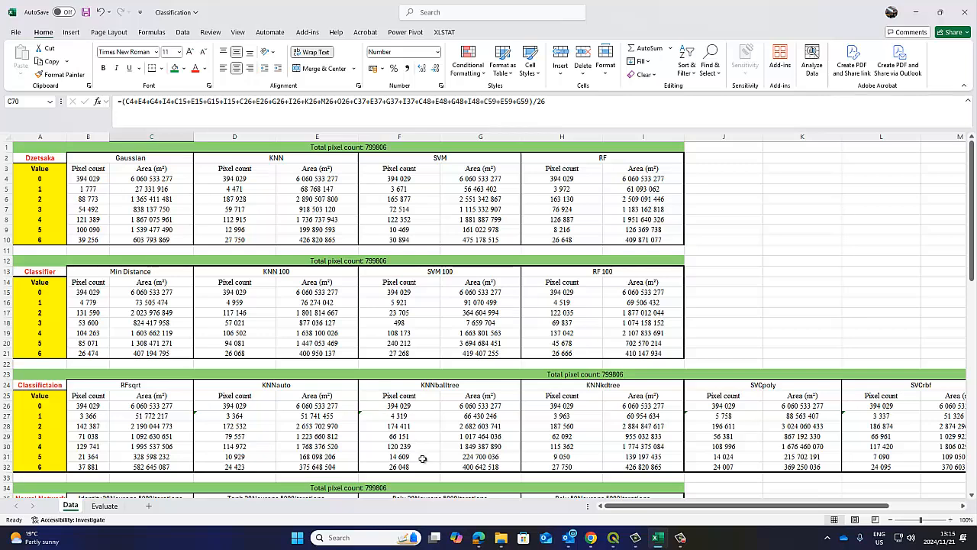
# Step: Open the SCP accuracy assessment in QGIS and refresh and inspect the list of classifications to assess
pyautogui.click(613, 537)
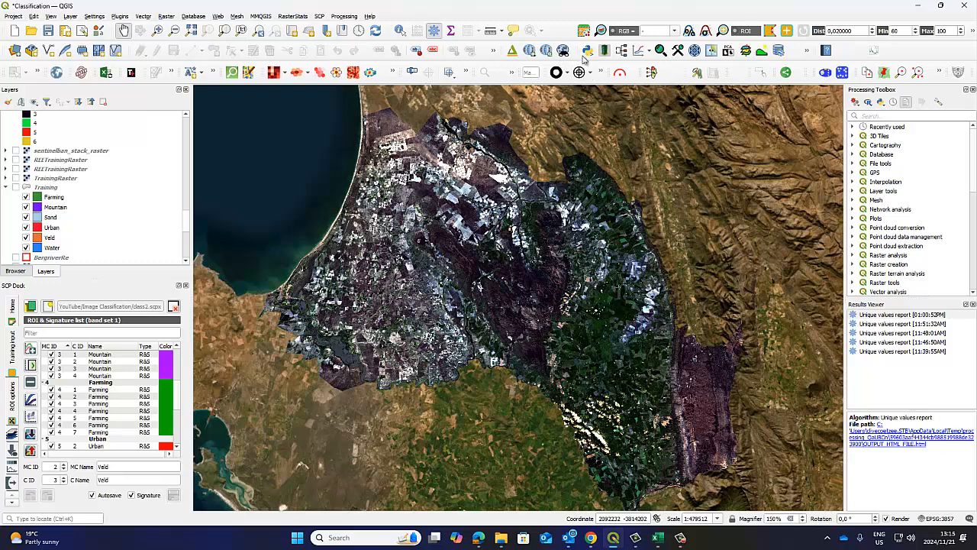
pyautogui.click(320, 16)
pyautogui.moveTo(345, 83)
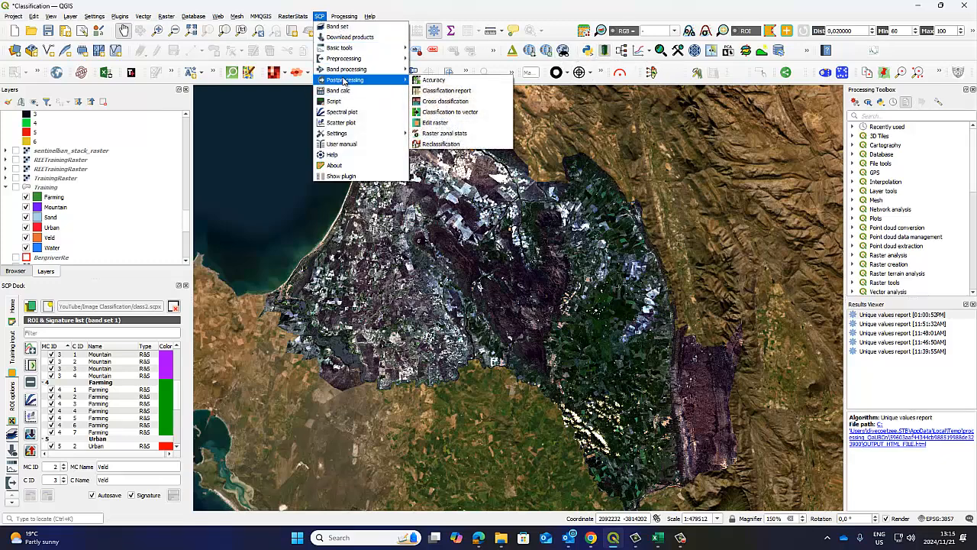
pyautogui.click(434, 79)
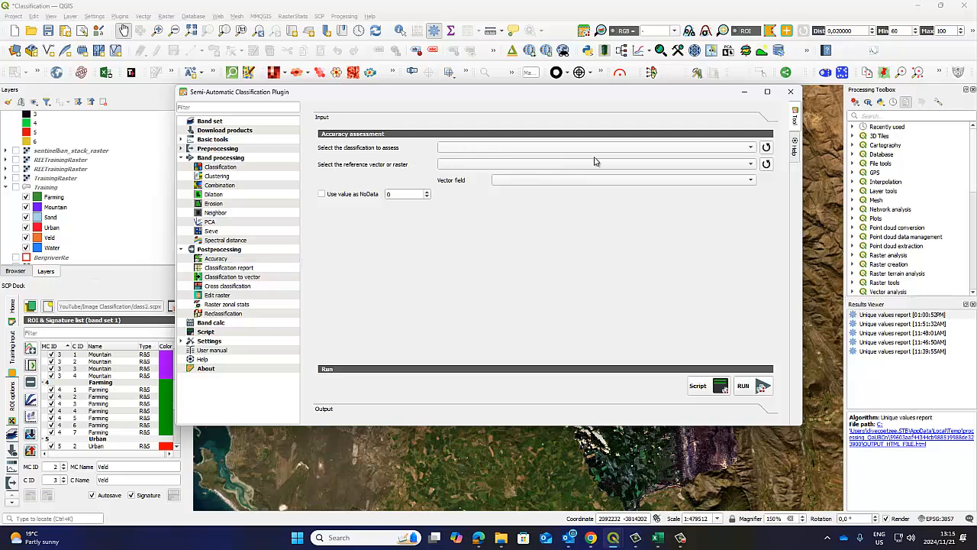
pyautogui.click(767, 147)
pyautogui.click(751, 148)
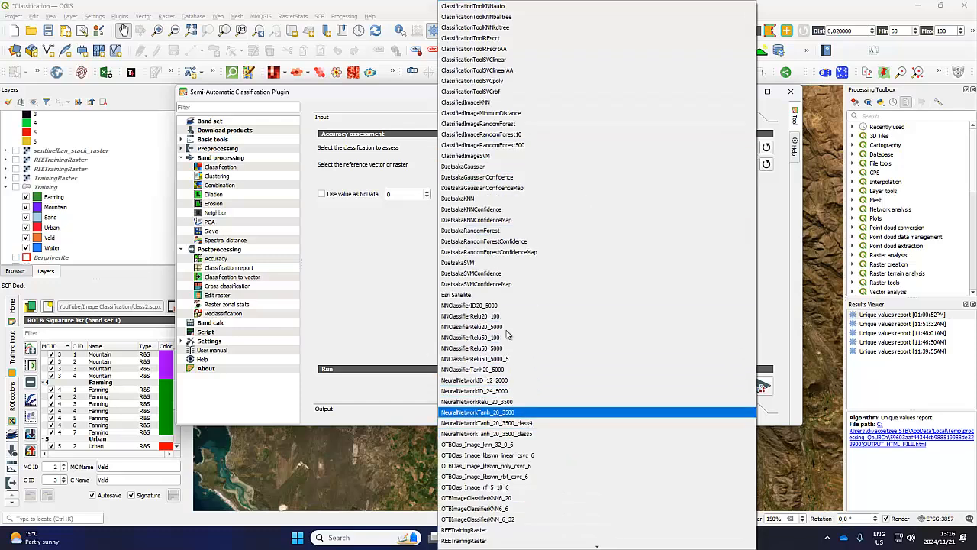
pyautogui.click(413, 307)
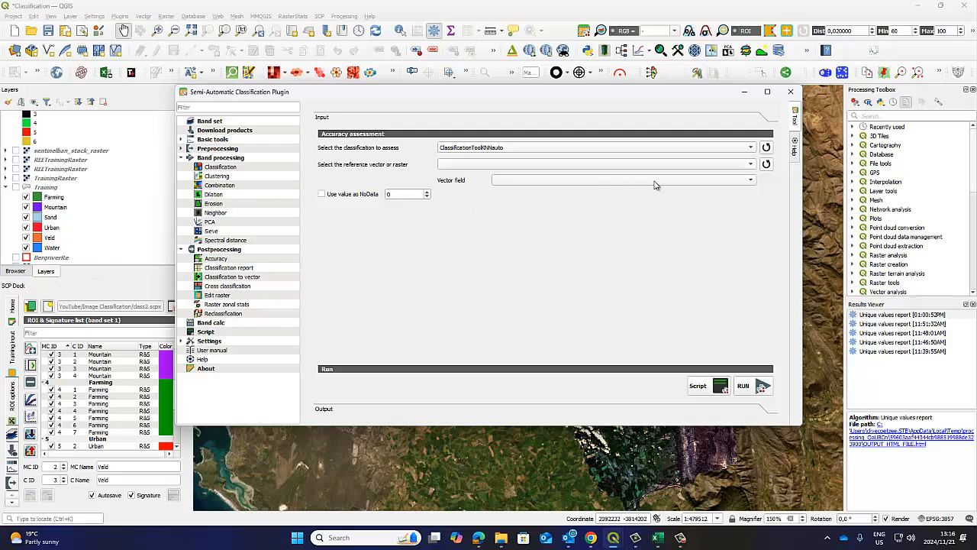
# Step: Refresh the reference vector or raster list, locate the Training layer in it and minimise the accuracy assessment window
pyautogui.click(766, 163)
pyautogui.click(750, 167)
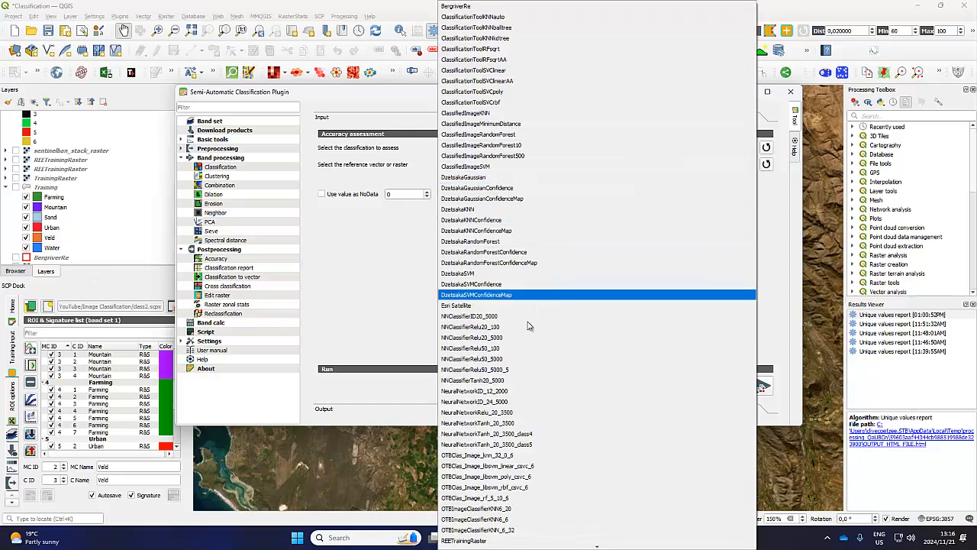
pyautogui.scroll(-3, 485, 451)
pyautogui.scroll(-8, 483, 461)
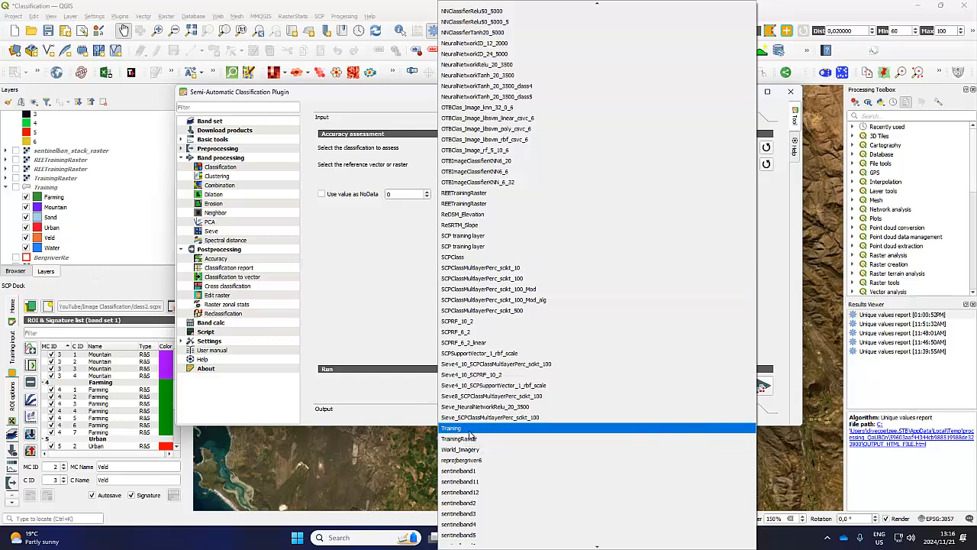
pyautogui.click(405, 302)
pyautogui.click(742, 94)
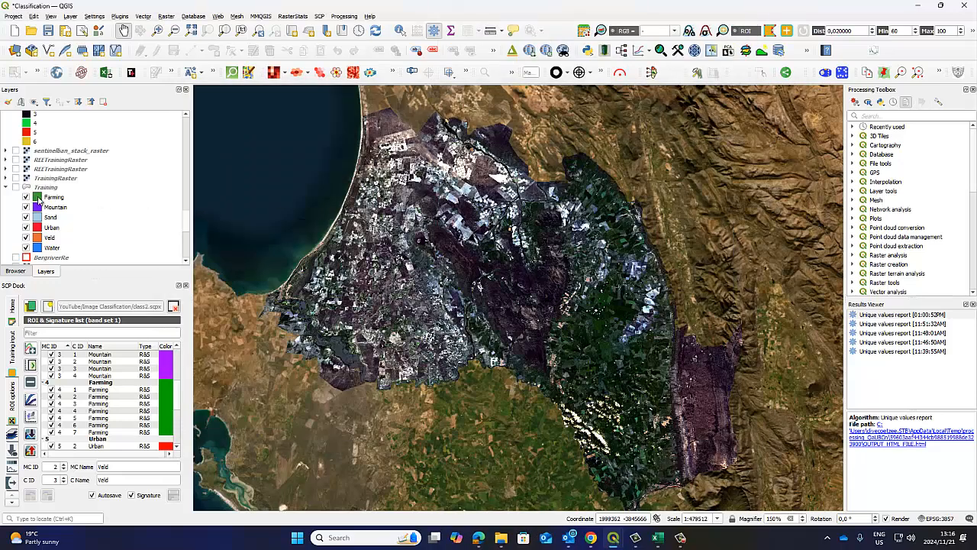
# Step: Show the Training polygons on the QGIS map, hide them again and return to the beginning of Excel's Data sheet
pyautogui.click(16, 187)
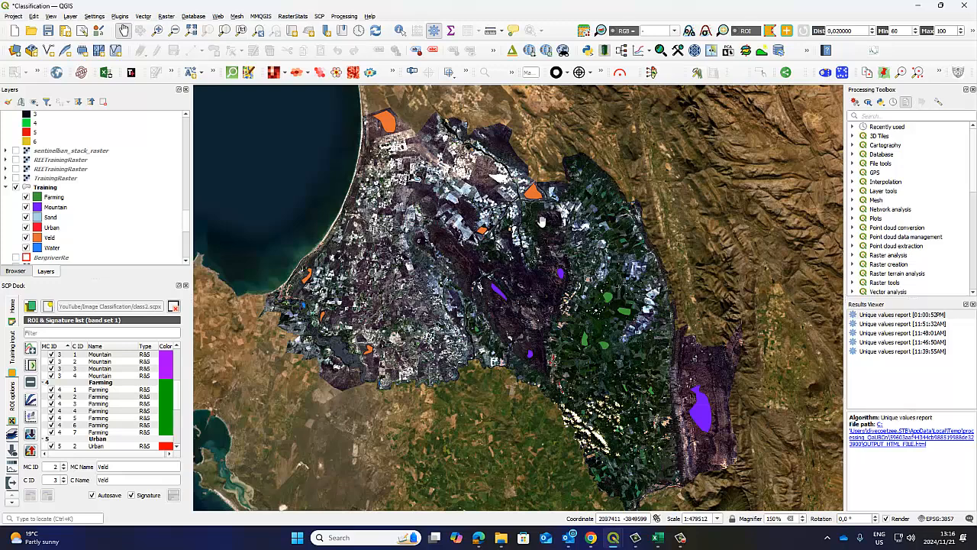
pyautogui.click(17, 187)
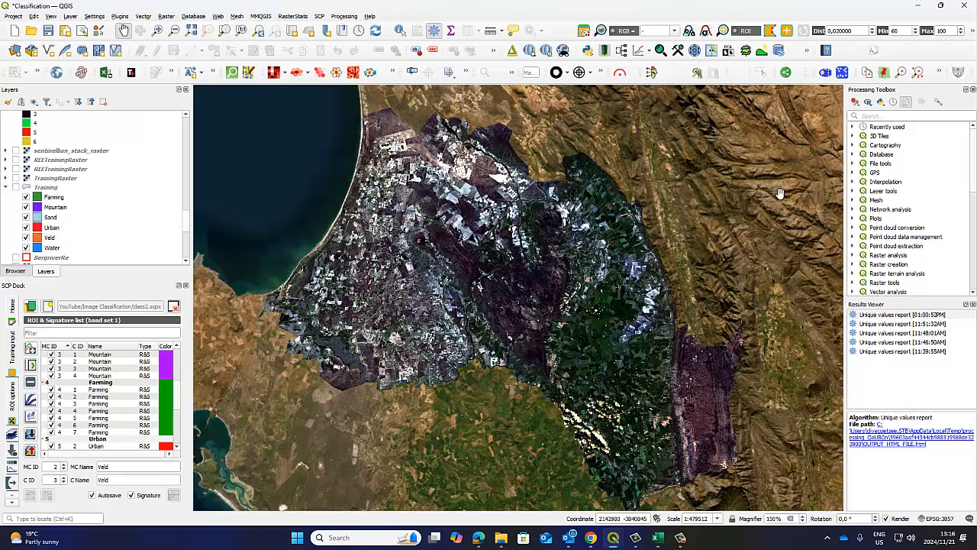
pyautogui.click(655, 539)
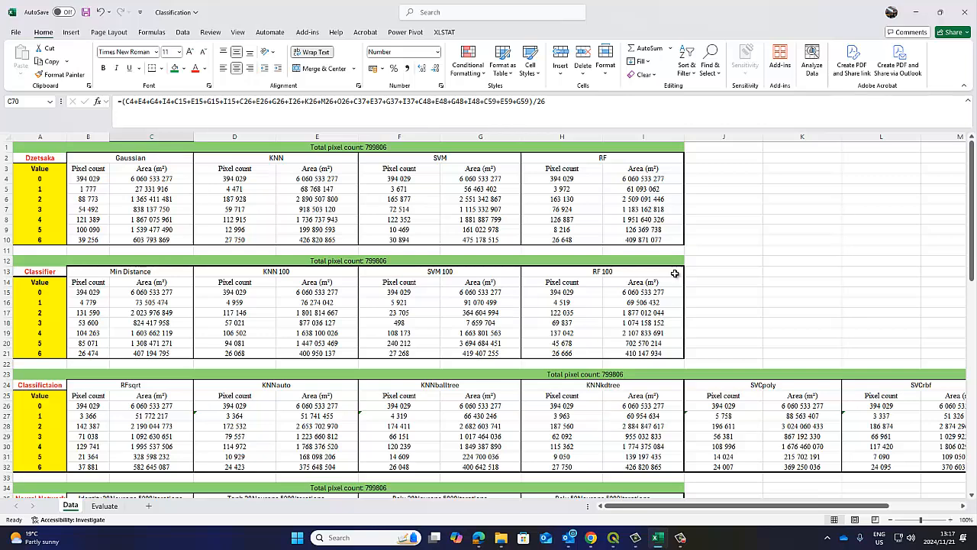
pyautogui.click(42, 151)
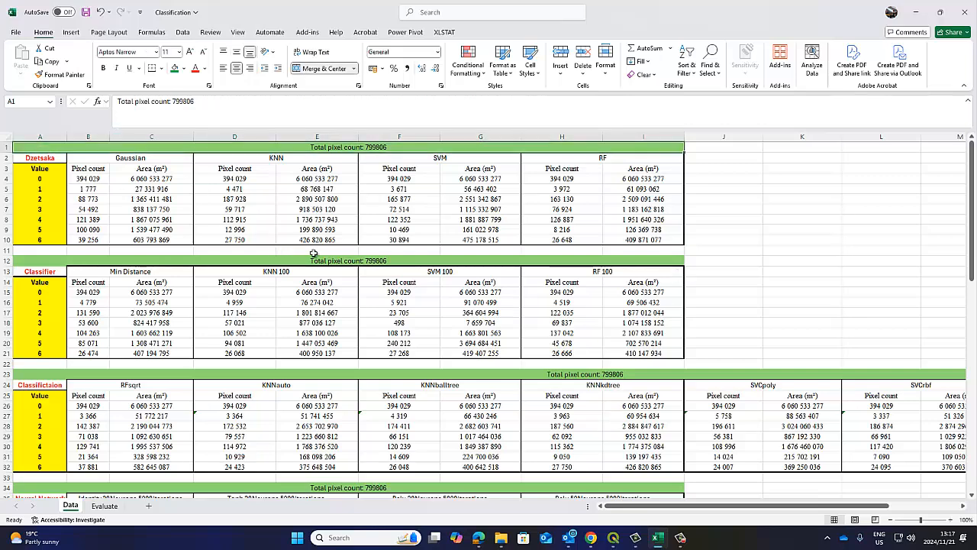